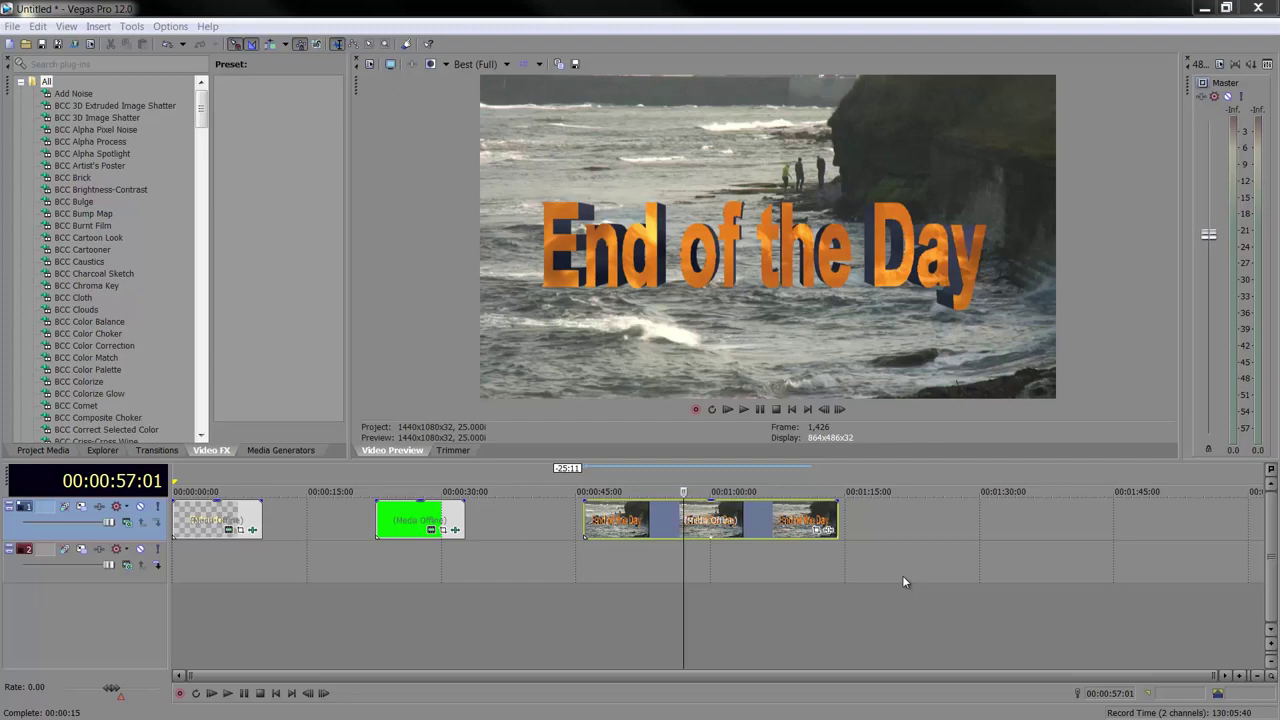
- Switch to ProAnimator and look through the primitive shapes offered in the startup dialog
left_click(506, 603)
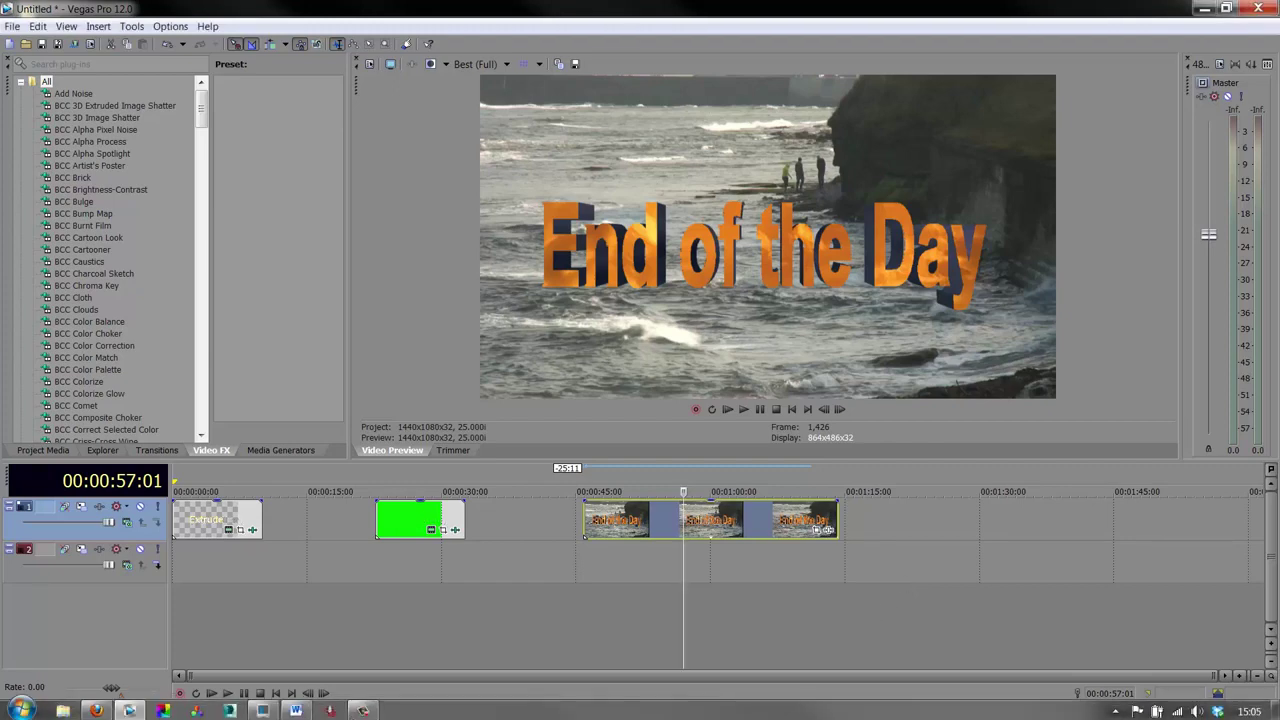
left_click(331, 709)
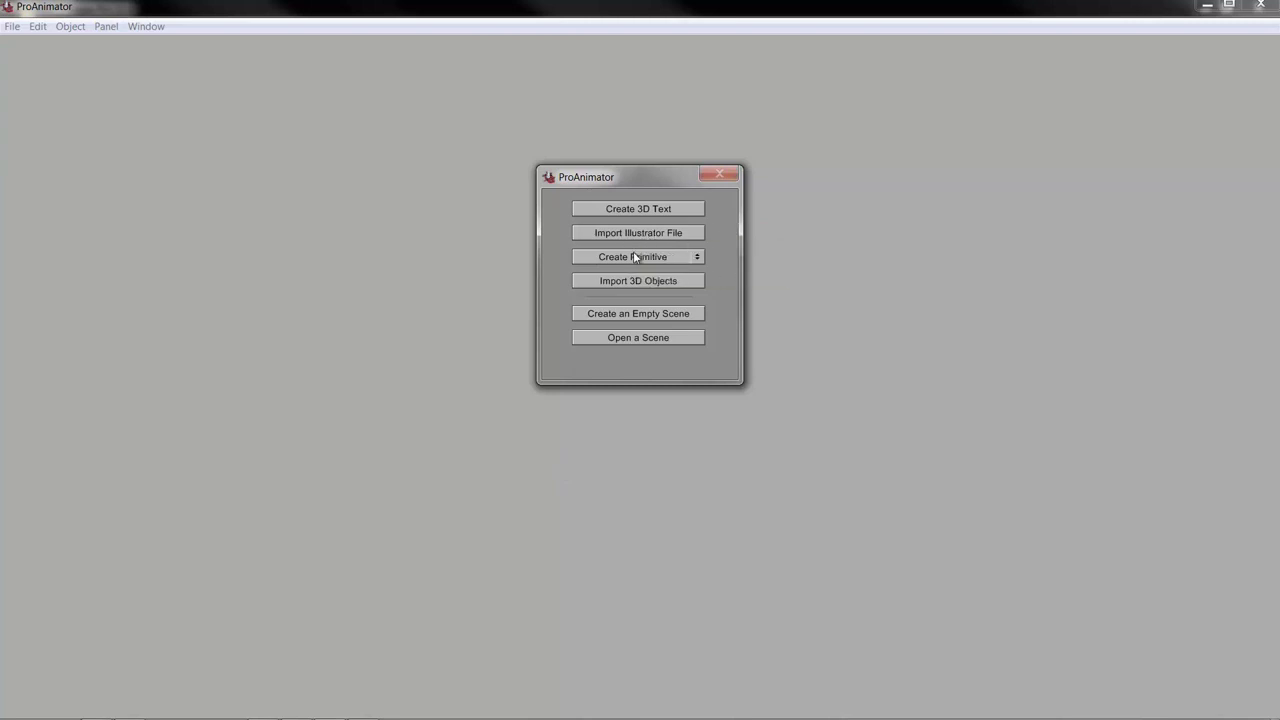
left_click(633, 257)
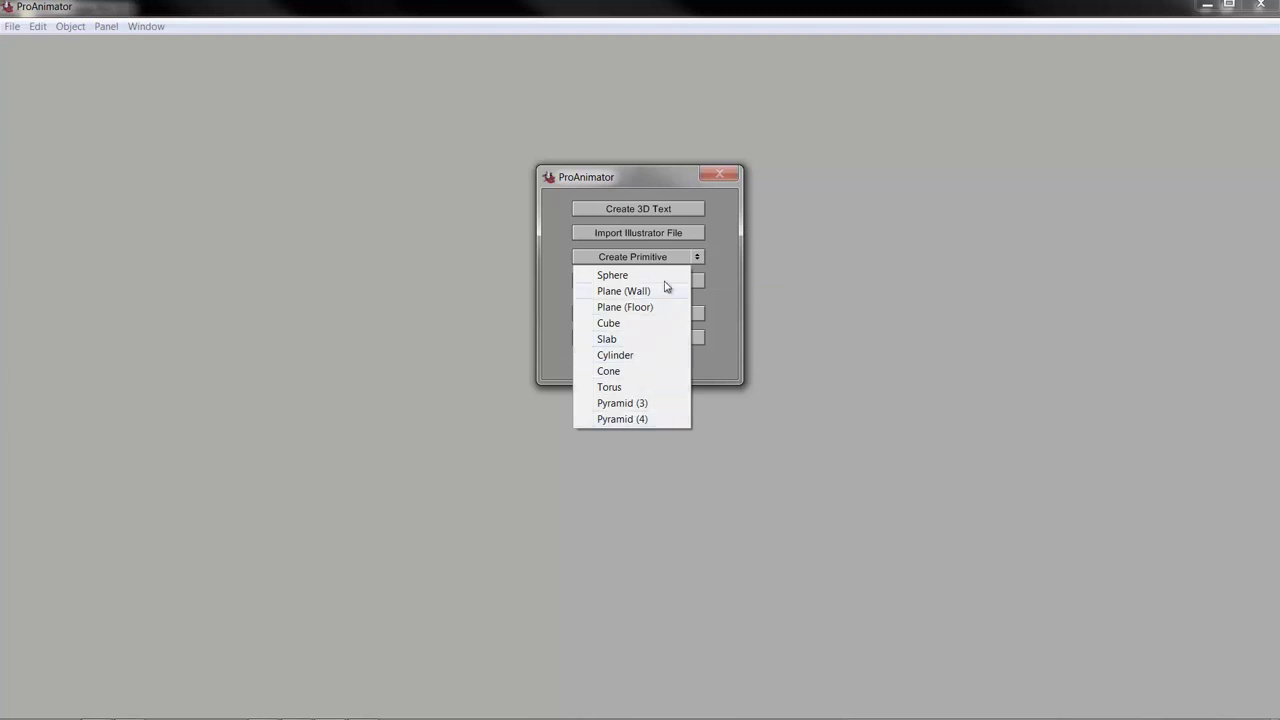
left_click(727, 260)
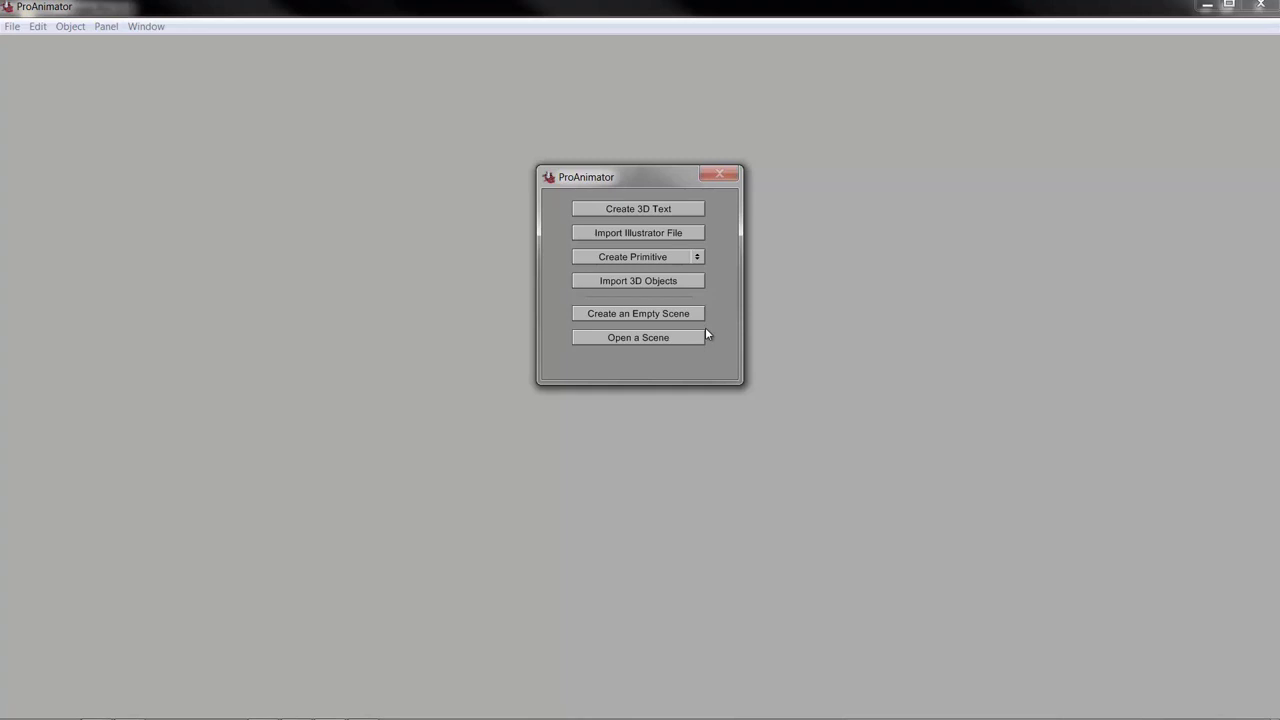
- Create a 3D text object with the words "This", "is" and "Text" on three separate lines
left_click(639, 207)
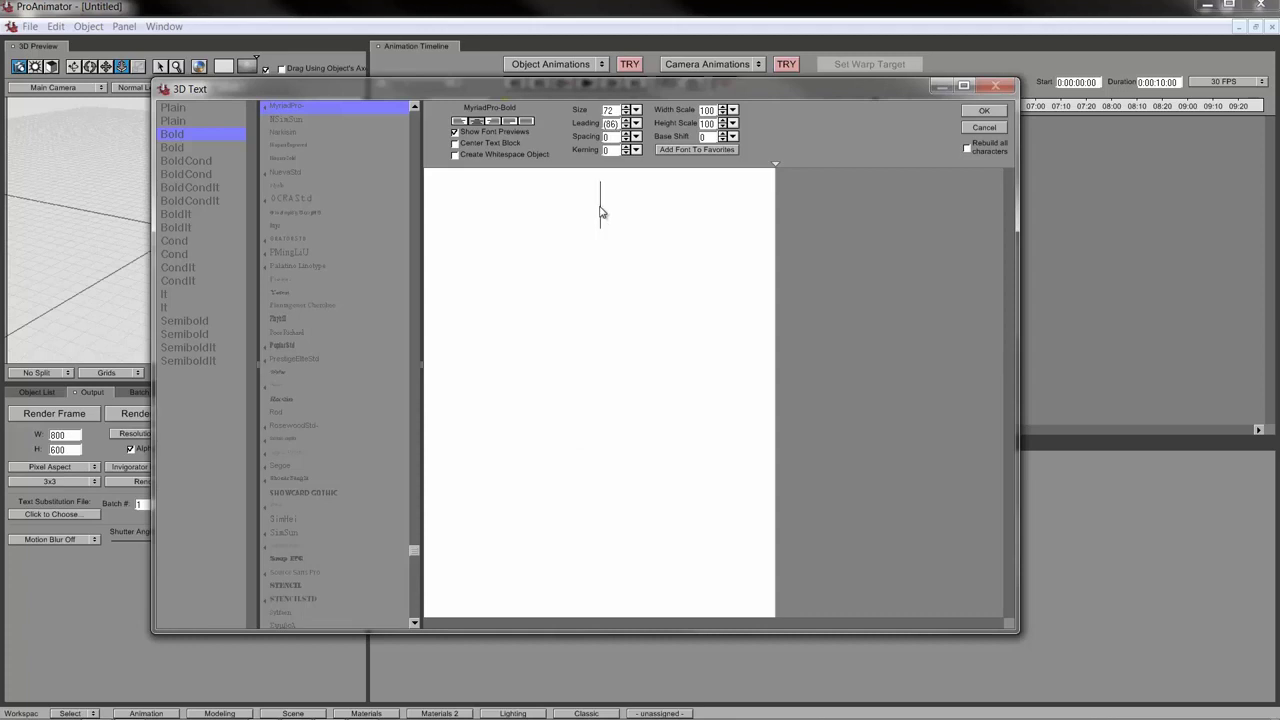
type("This")
key("Return")
type("is")
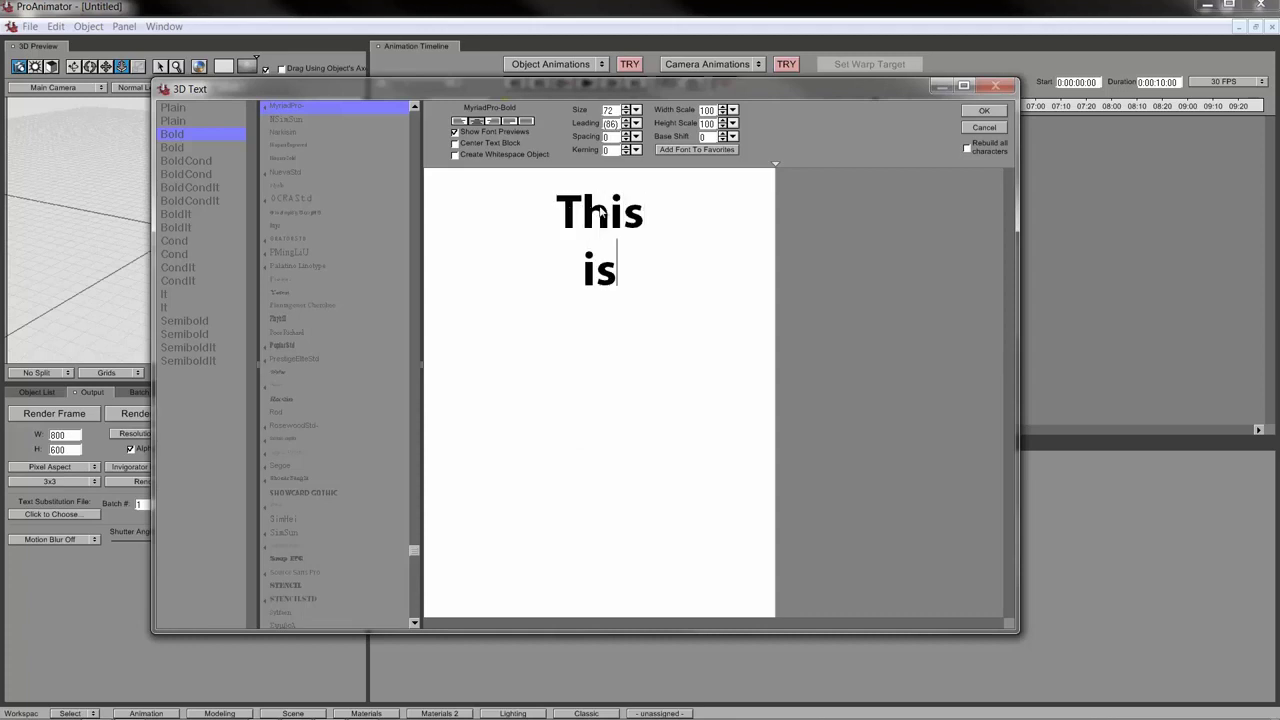
key("Return")
type("Text")
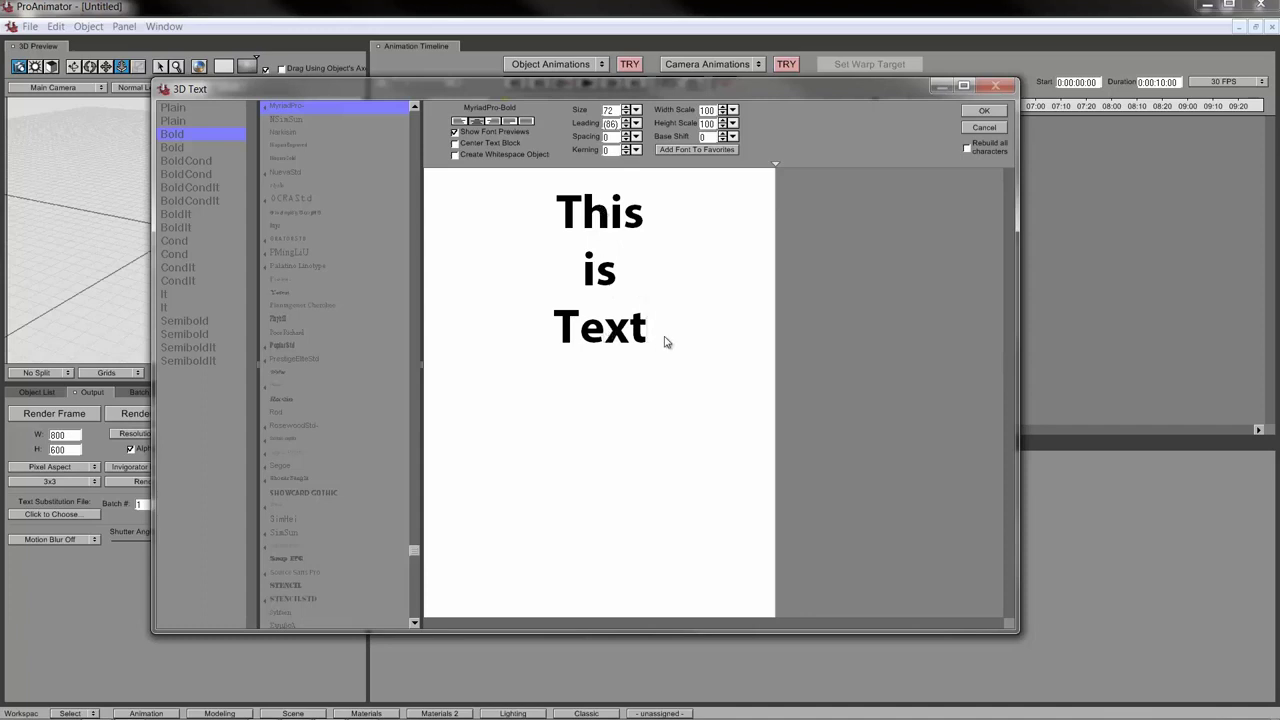
- Set the leading of all three lines of text to 59 and accept the 3D text
left_click_drag(666, 340, 540, 186)
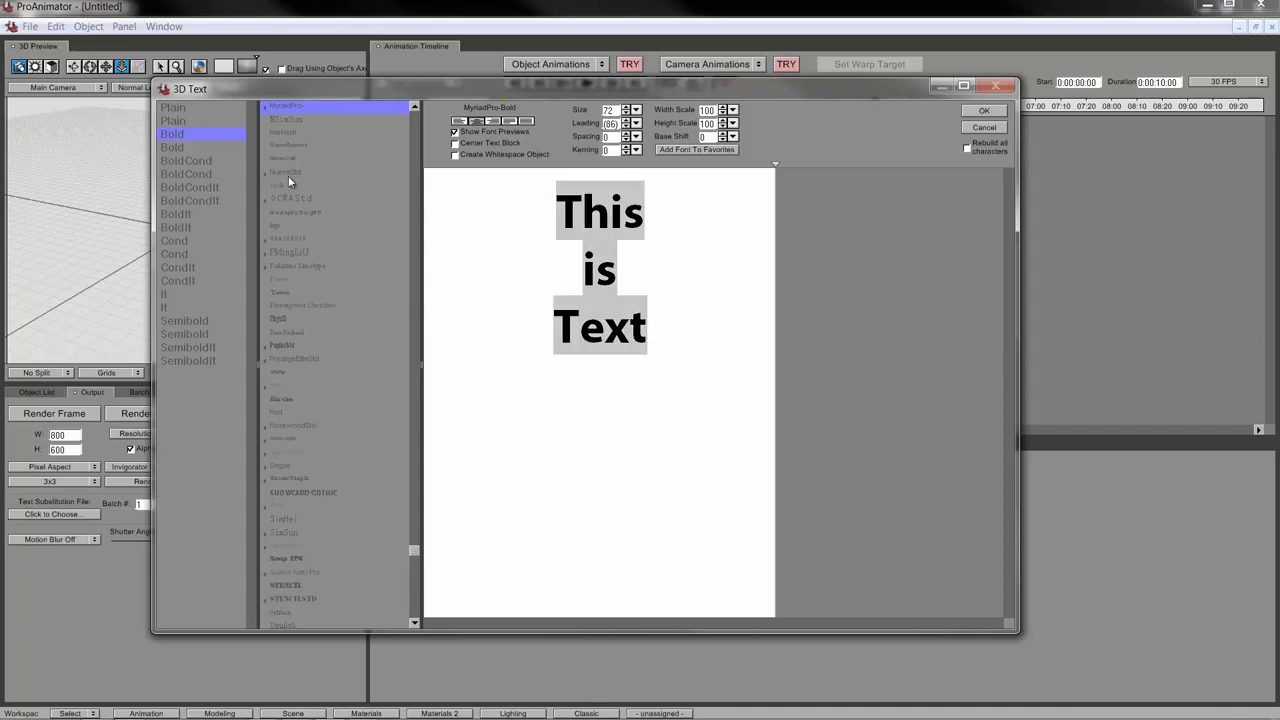
left_click(289, 107)
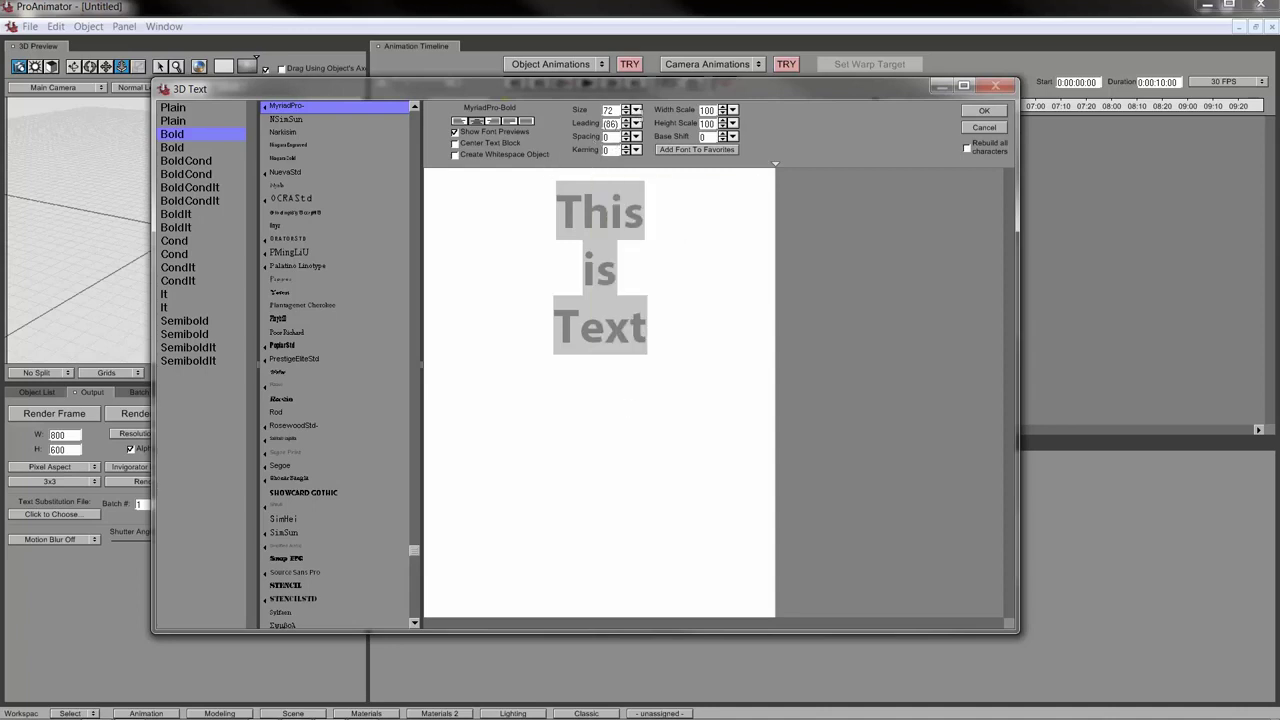
left_click(610, 122)
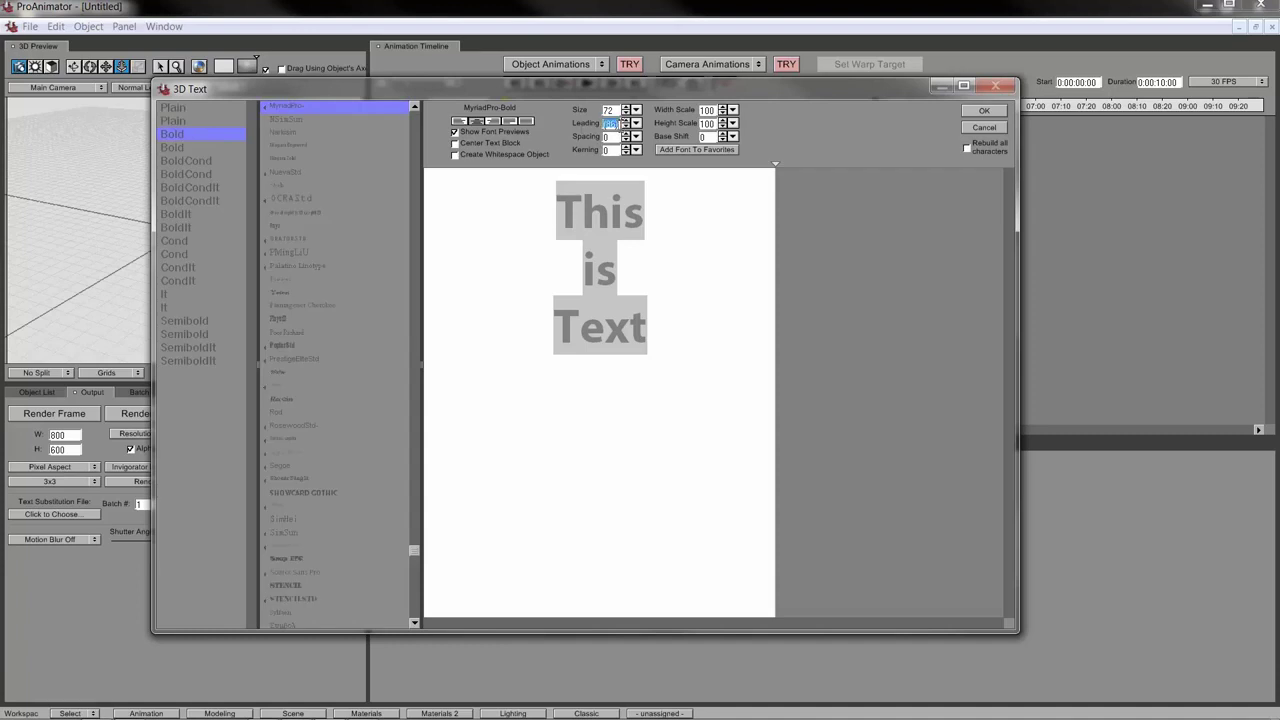
type("50")
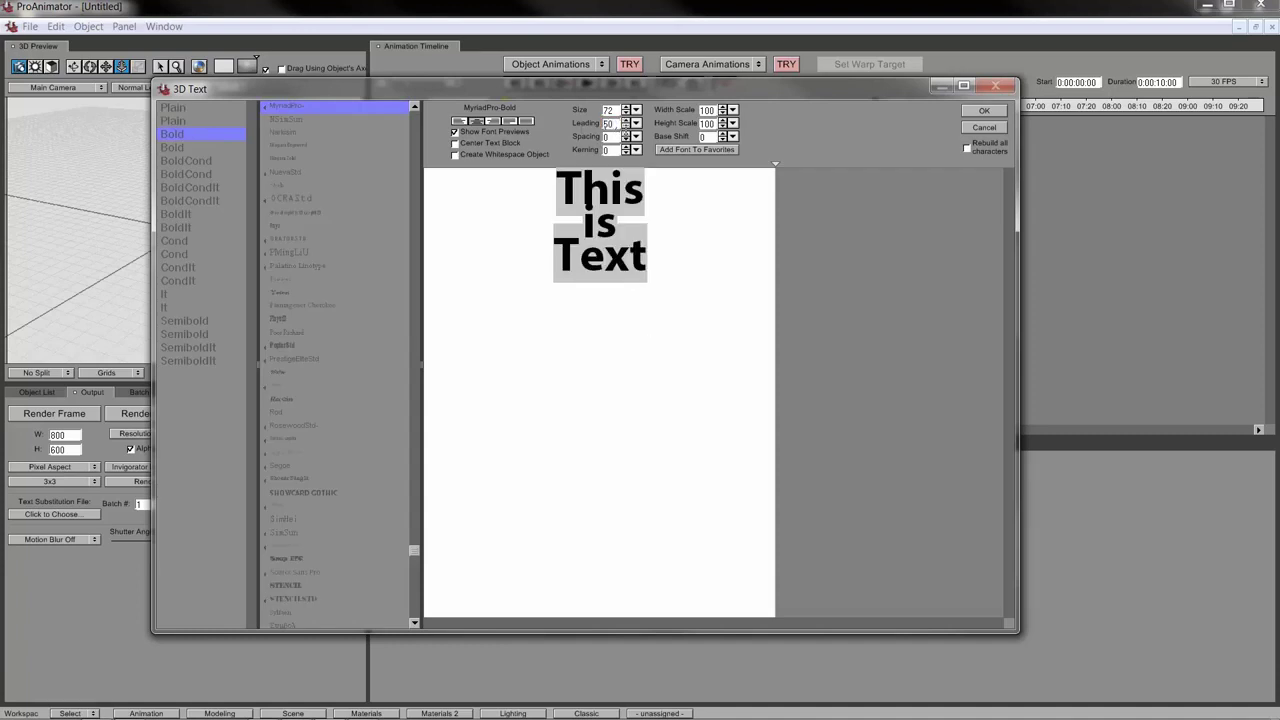
left_click(620, 124)
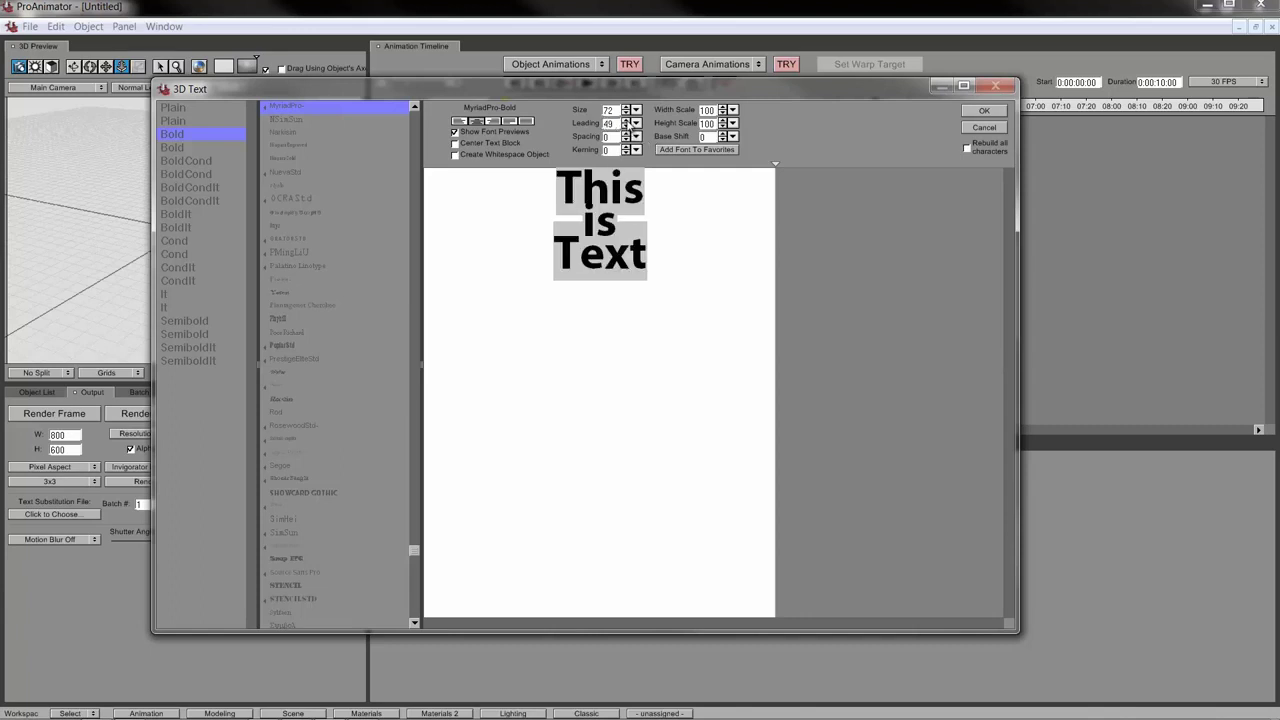
left_click(627, 120)
left_click(627, 120)
left_click(627, 120)
left_click(627, 120)
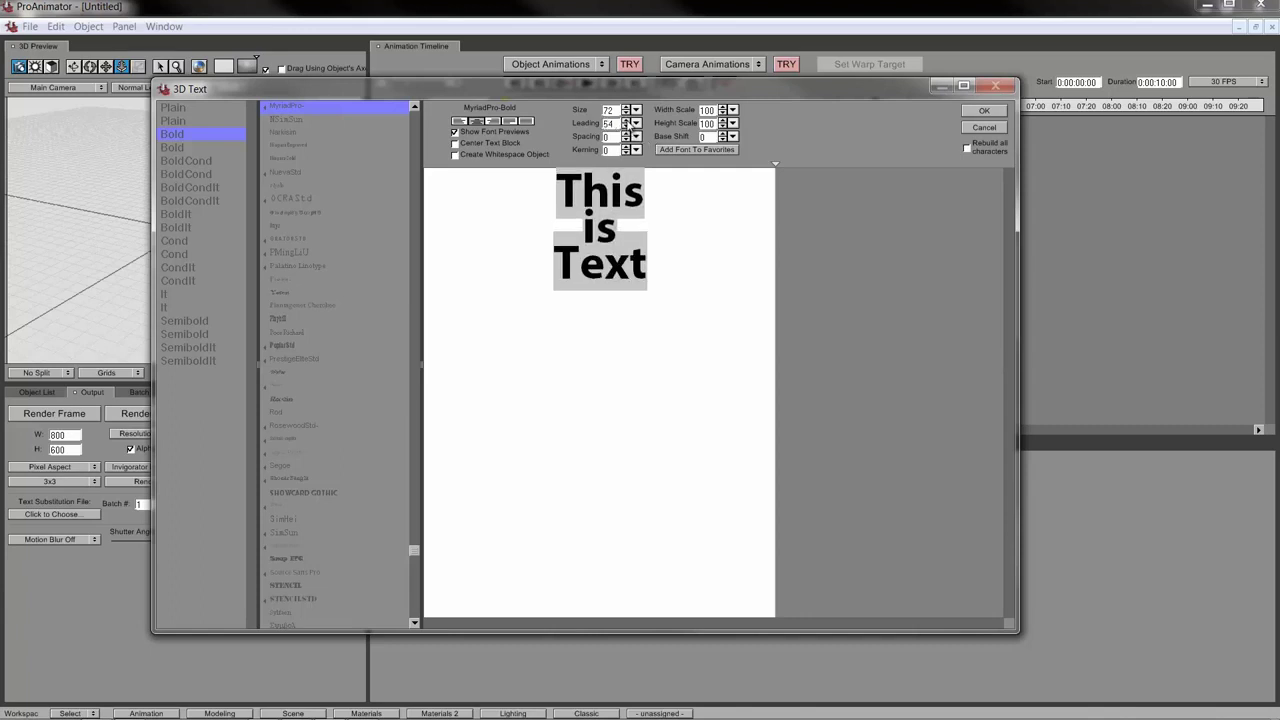
left_click(627, 120)
left_click(626, 120)
left_click(626, 120)
left_click(626, 120)
left_click(626, 120)
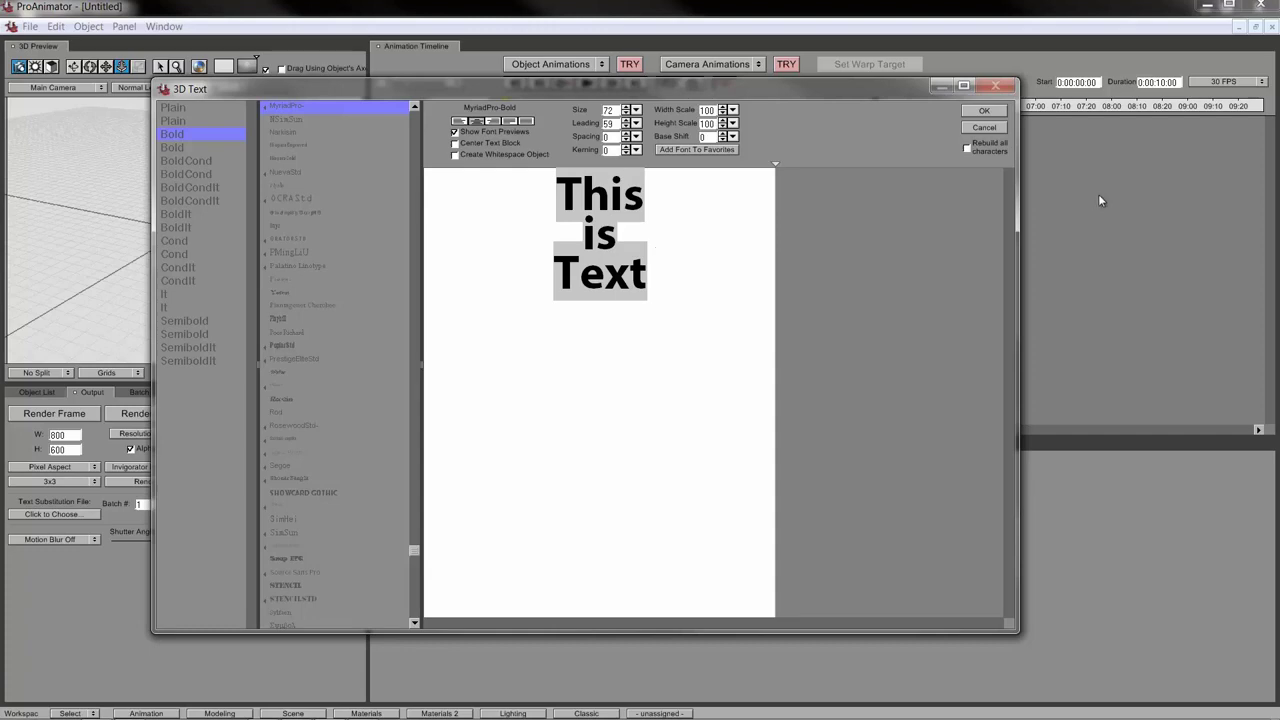
left_click(984, 111)
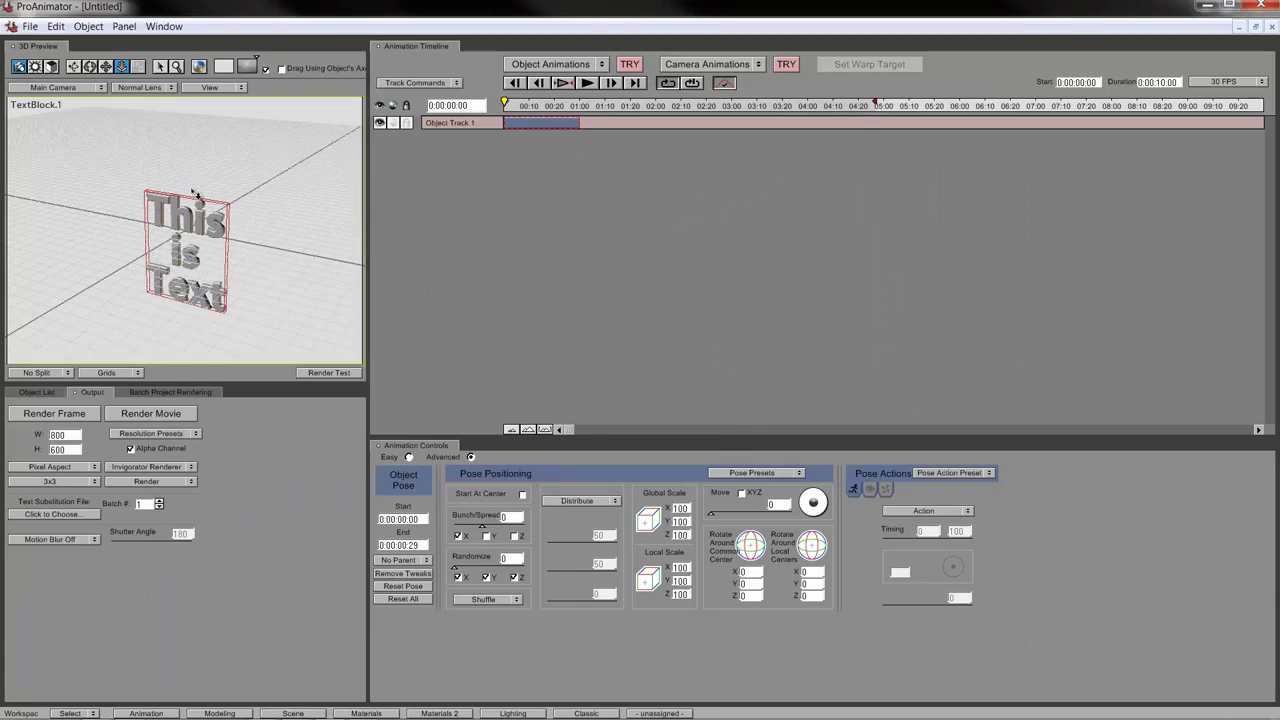
- Tumble the main camera to a nearly frontal view of the 3D text and bring it closer so the text fills the preview
left_click(18, 67)
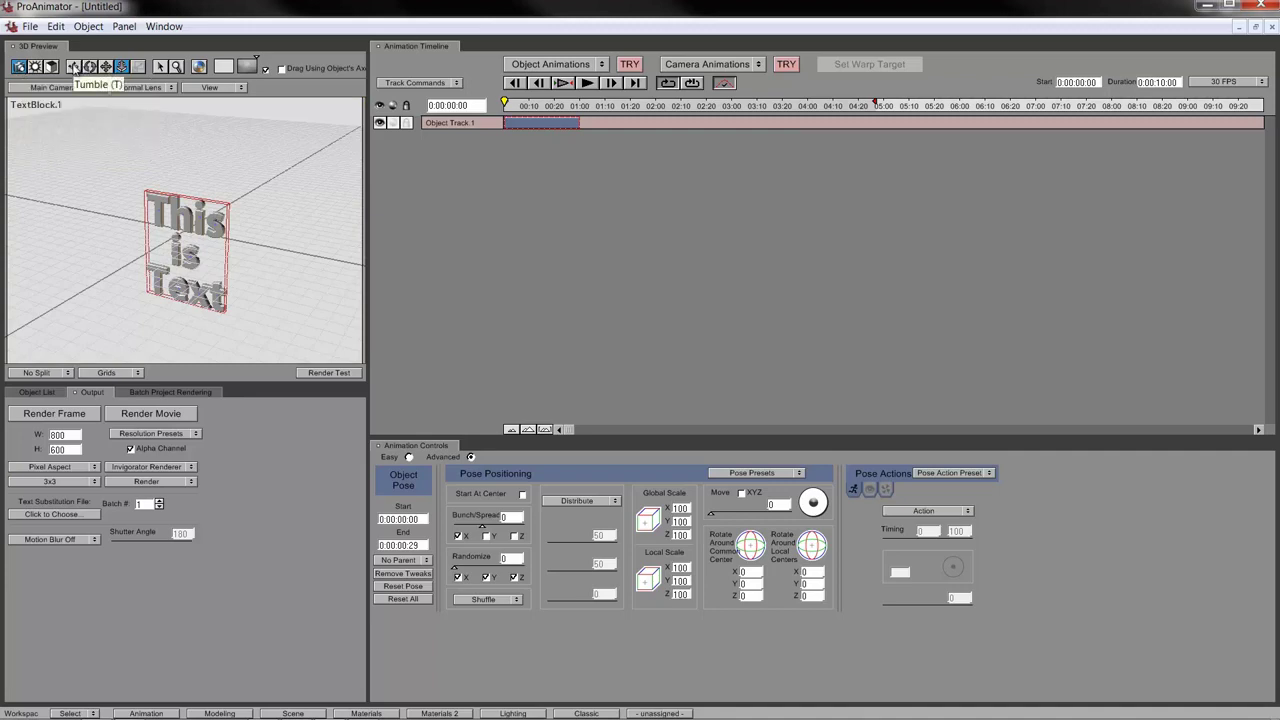
left_click(74, 67)
left_click_drag(200, 260, 244, 253)
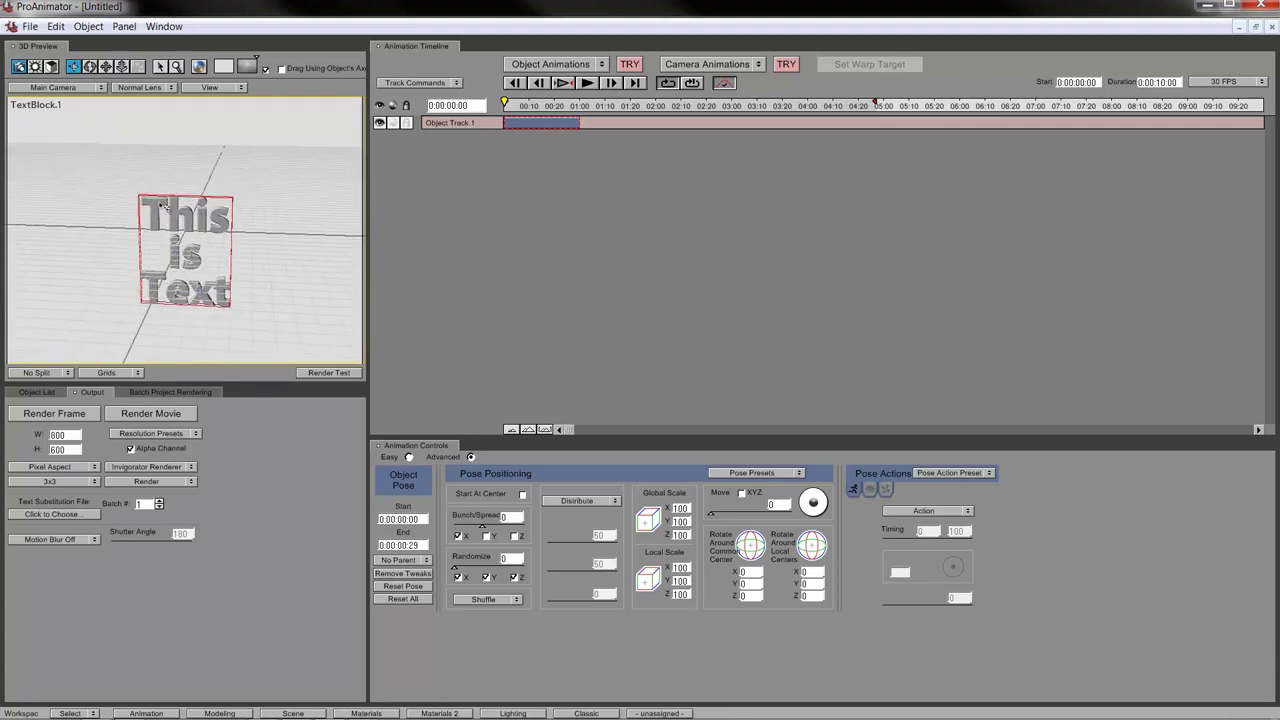
left_click_drag(217, 243, 205, 183)
left_click(121, 66)
left_click(105, 66)
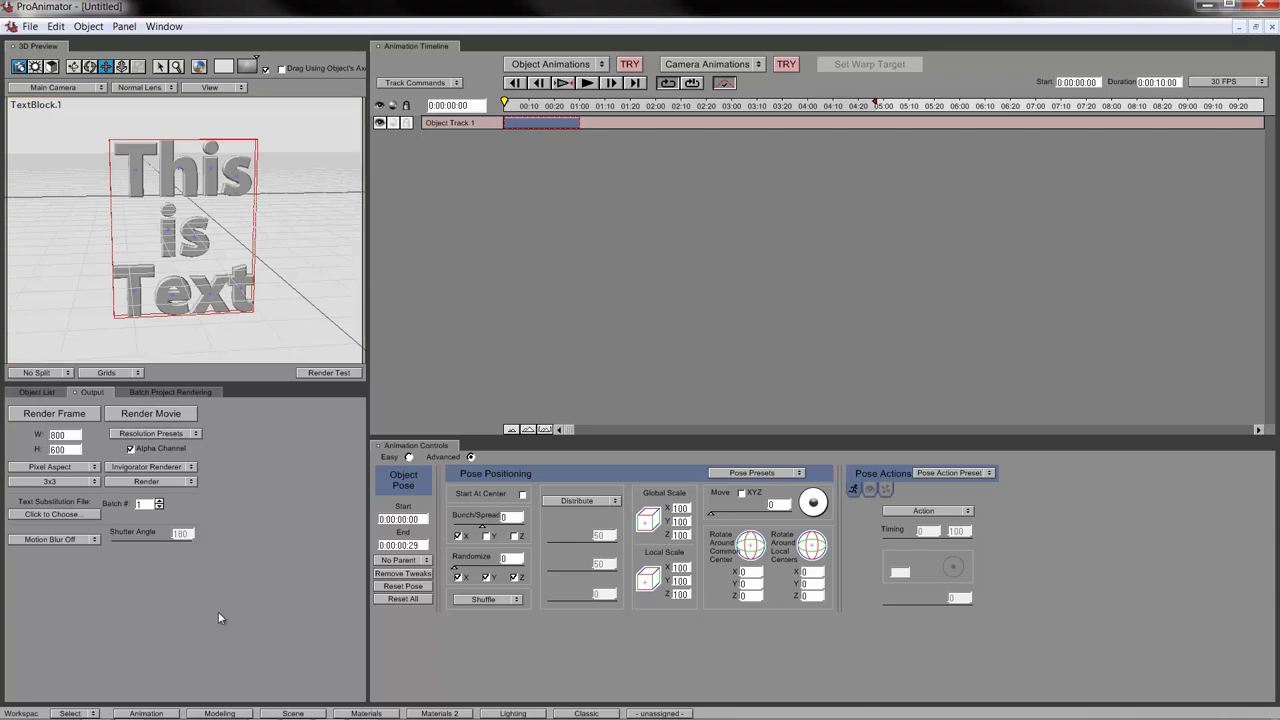
- In the Modeling workspace, stretch the text block slightly wider and shorter and rotate it very slightly
left_click(222, 713)
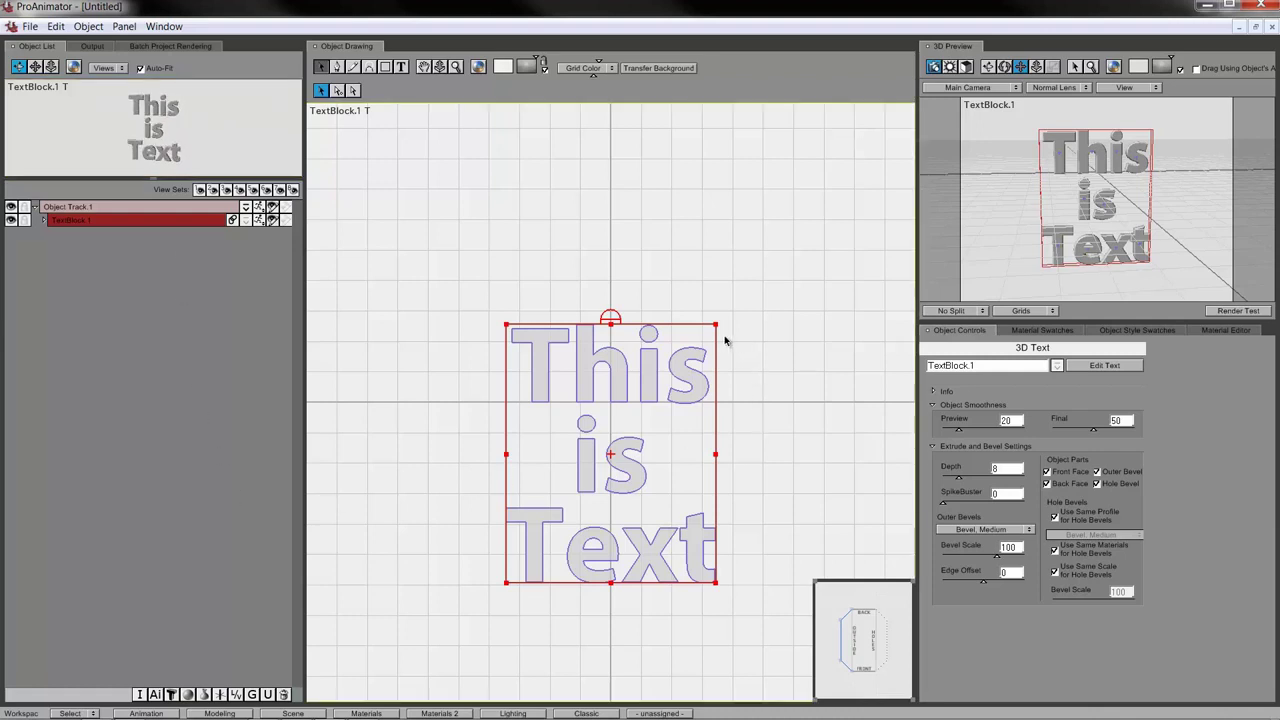
left_click_drag(716, 324, 733, 347)
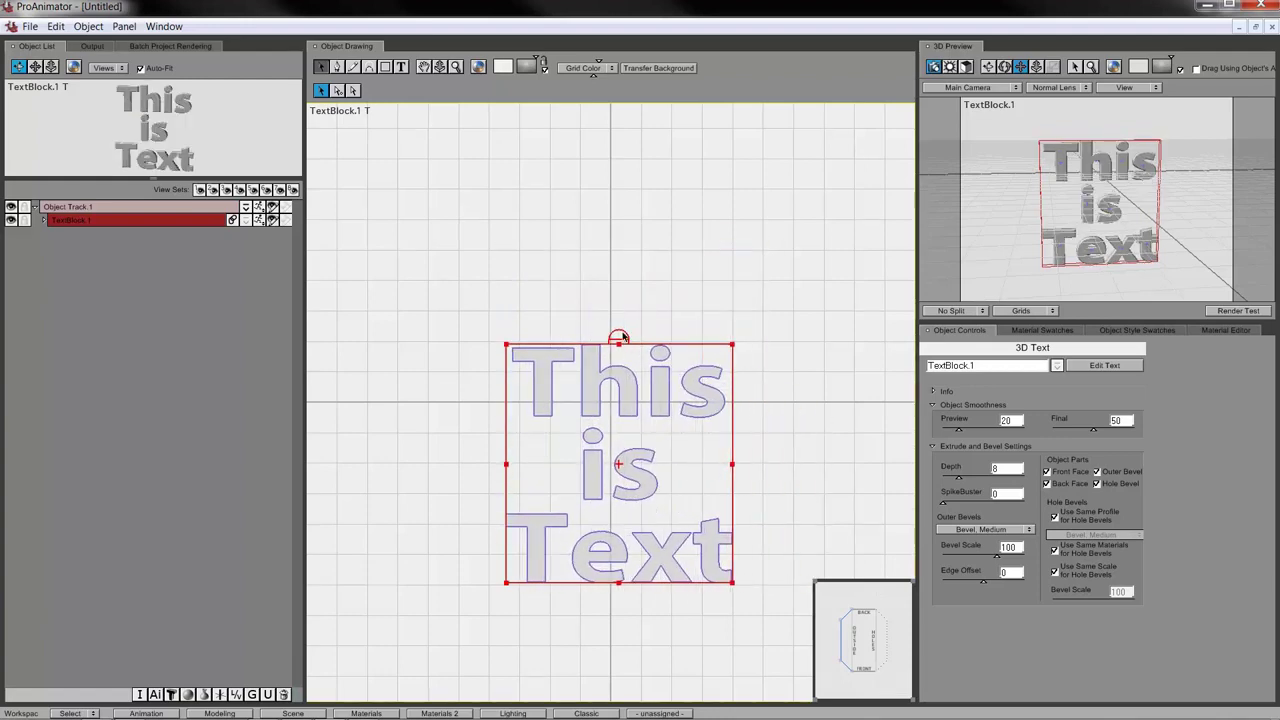
mouse_move(618, 338)
left_mouse_down()
mouse_move(672, 351)
mouse_move(593, 341)
mouse_move(620, 338)
left_mouse_up()
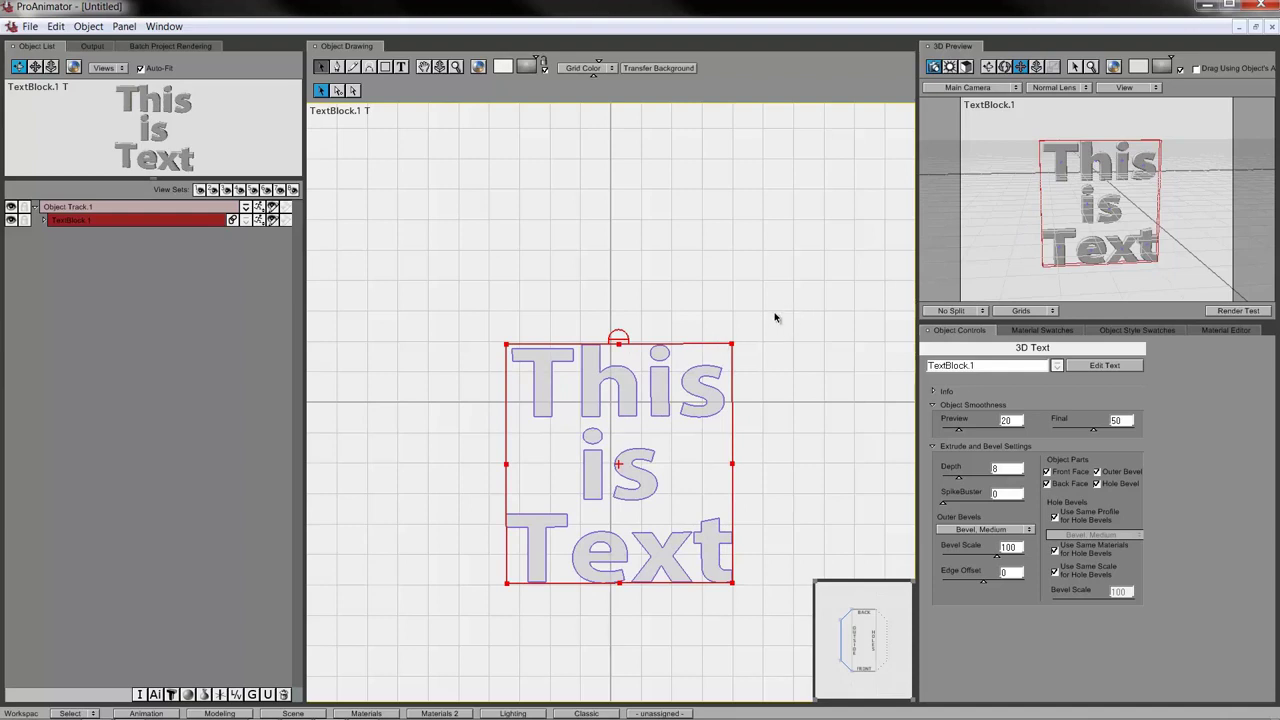
- Draw a closed, curved two-point vector shape with the Pen tool above and to the left of the text
left_click(337, 67)
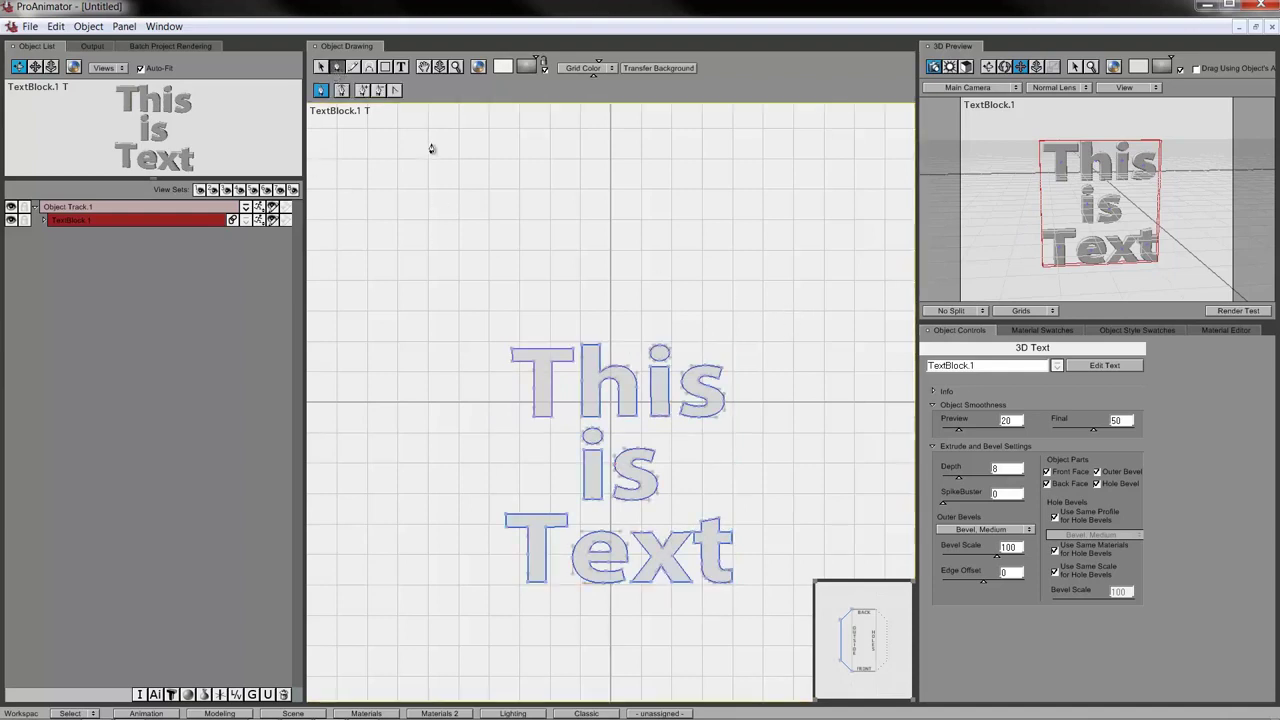
left_click_drag(453, 199, 511, 168)
left_click_drag(401, 408, 346, 446)
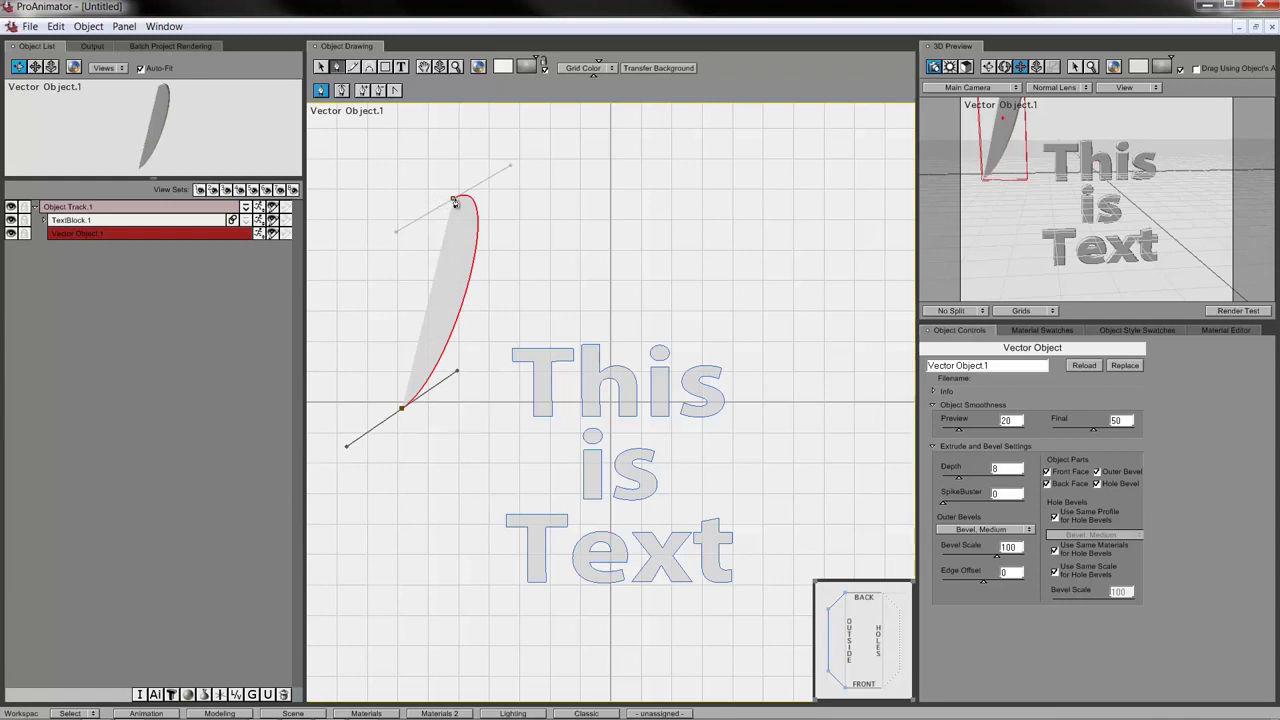
left_click_drag(456, 204, 519, 219)
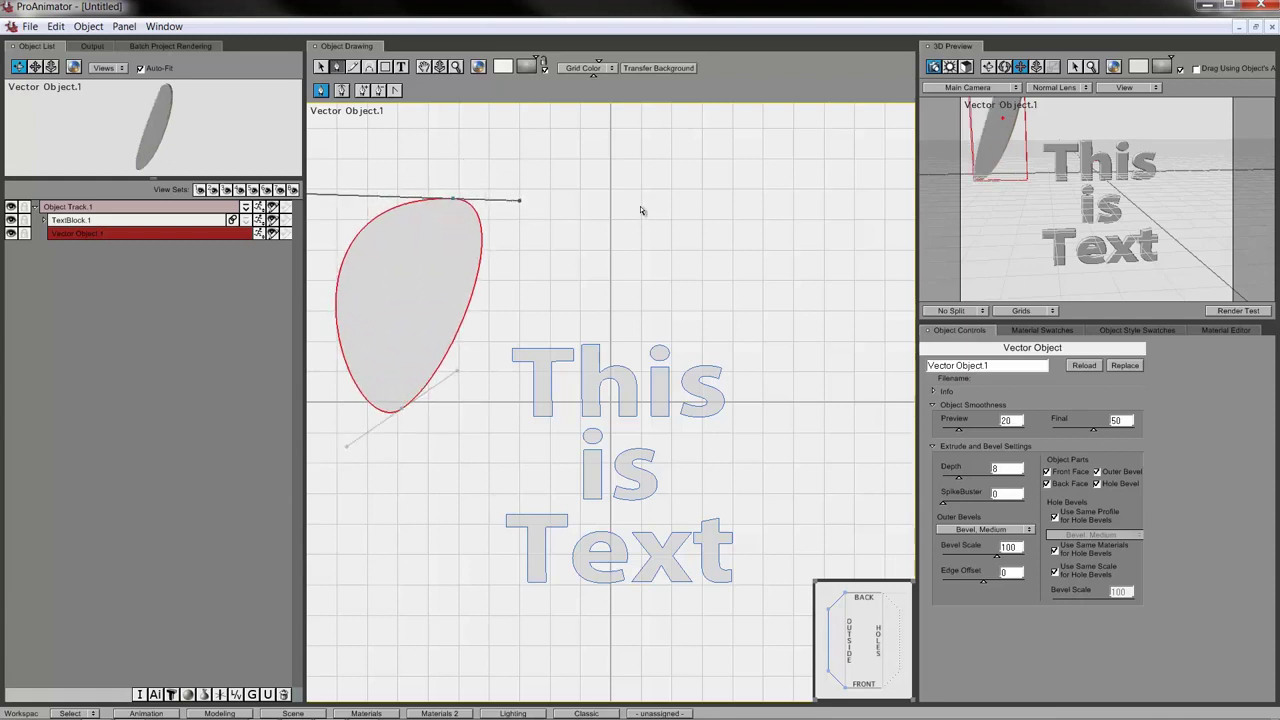
- Reshape the new vector object into a heart by adjusting its curve handles and lowering its upper point
left_click_drag(519, 203, 521, 204)
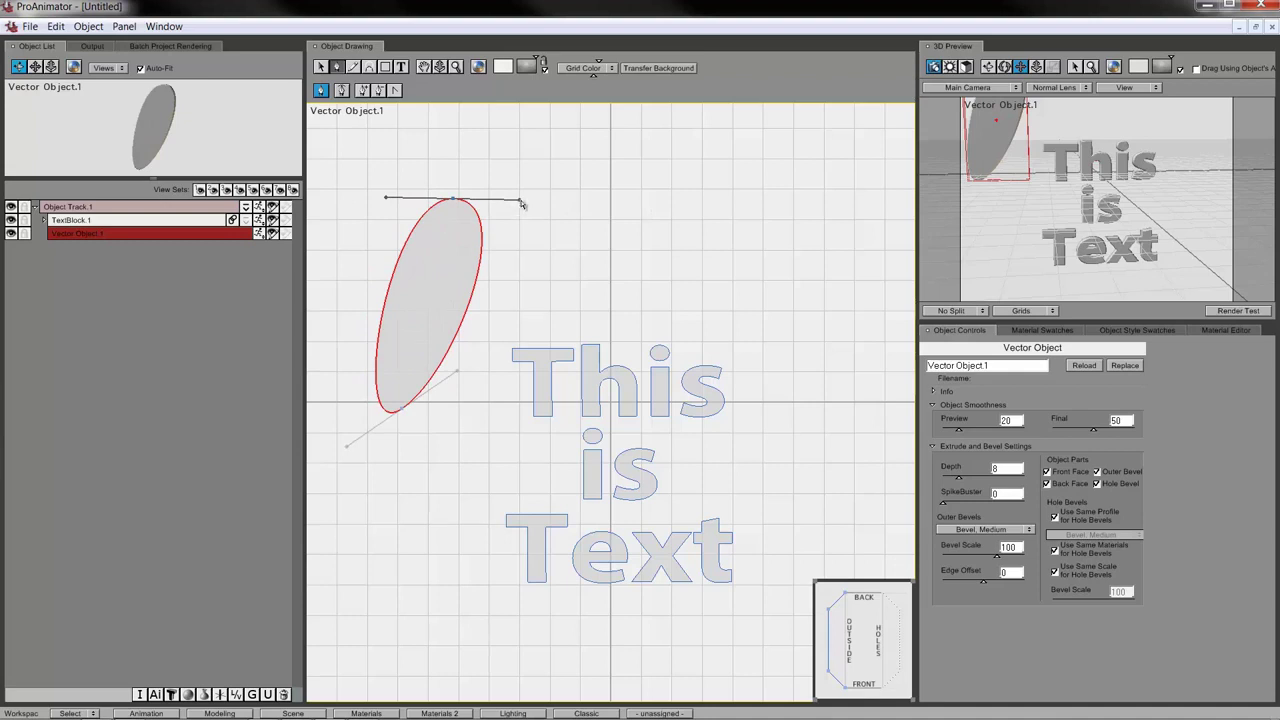
left_click_drag(521, 204, 543, 127)
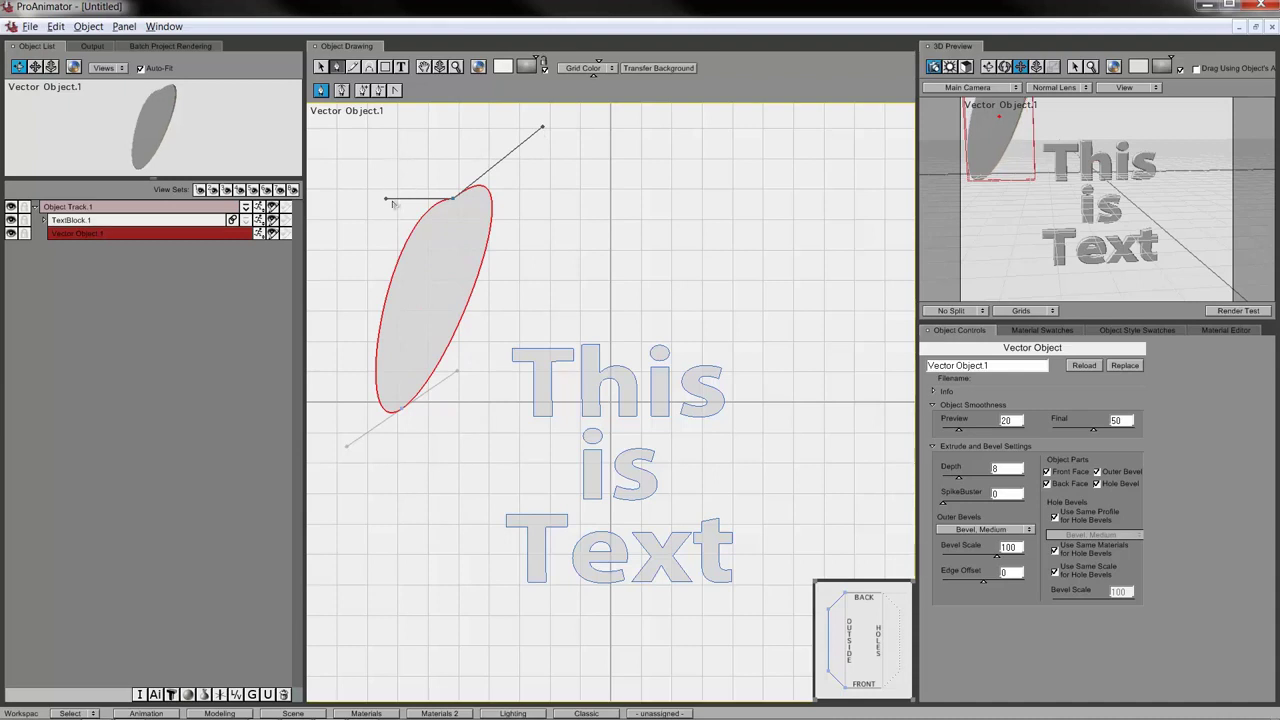
left_click_drag(383, 196, 361, 125)
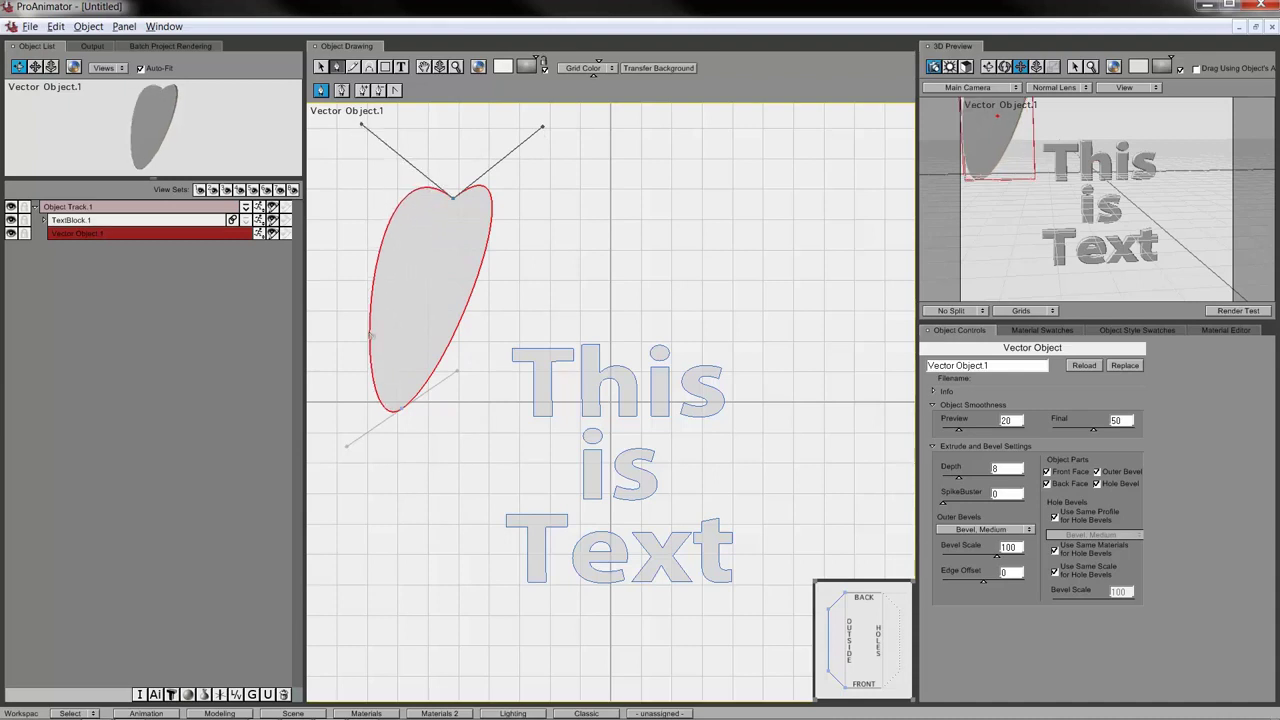
left_click_drag(348, 450, 345, 339)
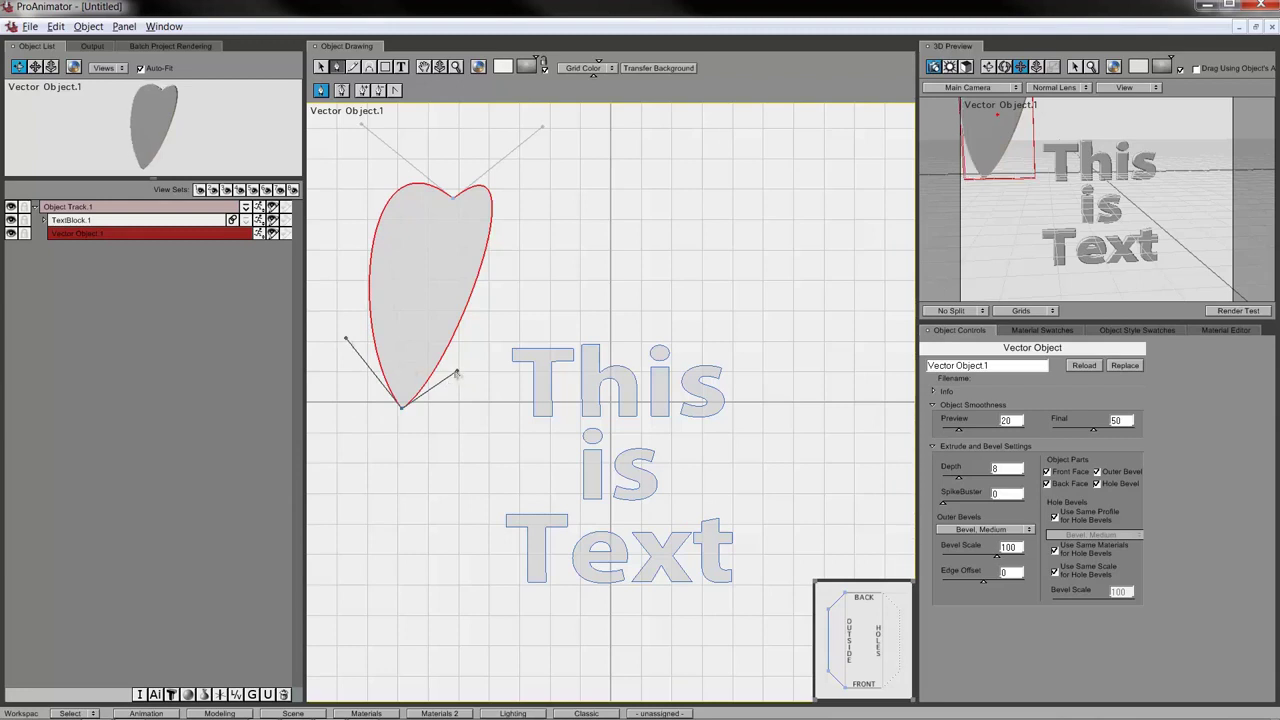
left_click_drag(456, 374, 504, 367)
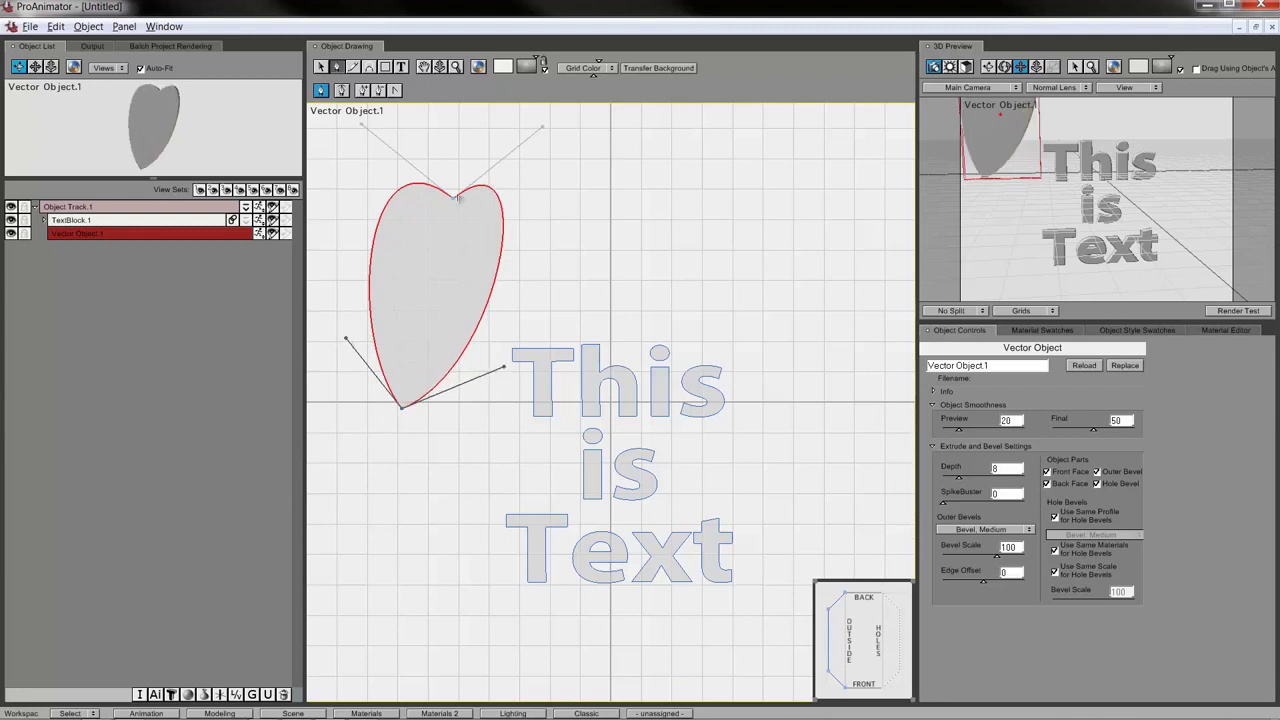
left_click_drag(455, 200, 433, 242)
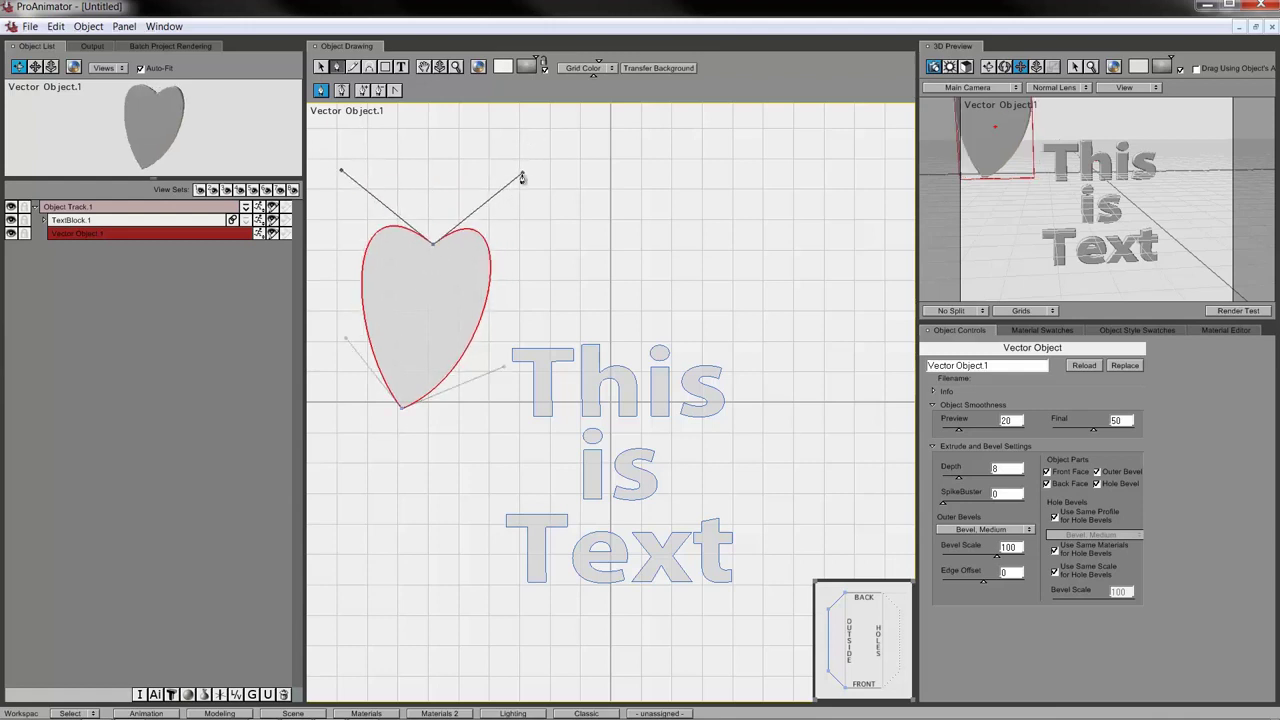
left_click_drag(521, 178, 544, 165)
left_click_drag(341, 172, 334, 155)
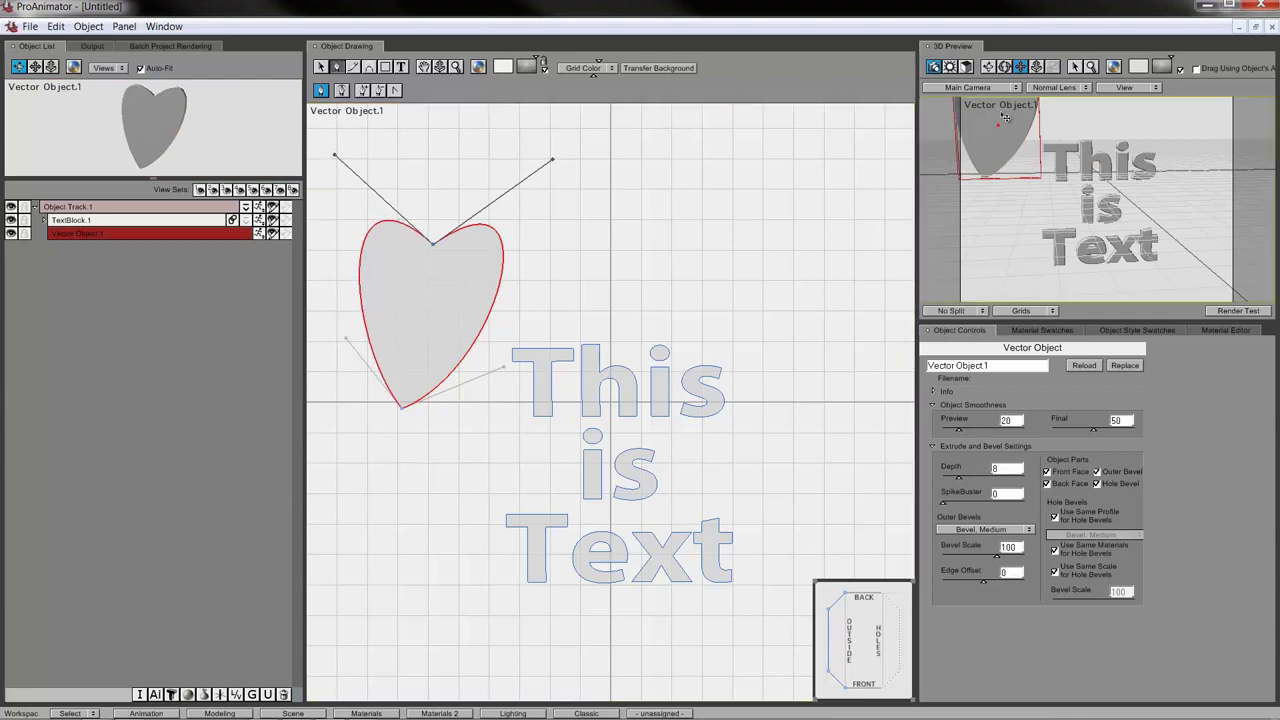
- Draw a closed, curved two-point path inside the heart with the Pen tool to cut a hole through it
left_click_drag(1001, 143, 1045, 256)
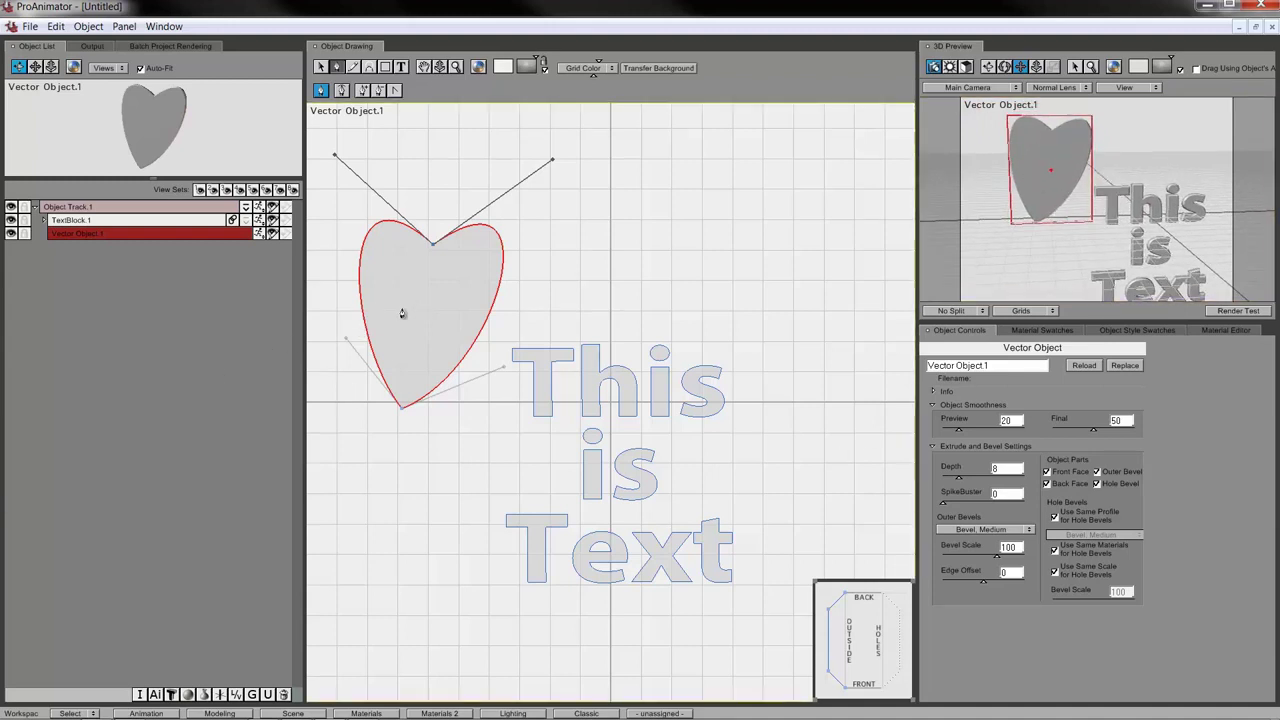
left_click_drag(430, 276, 457, 262)
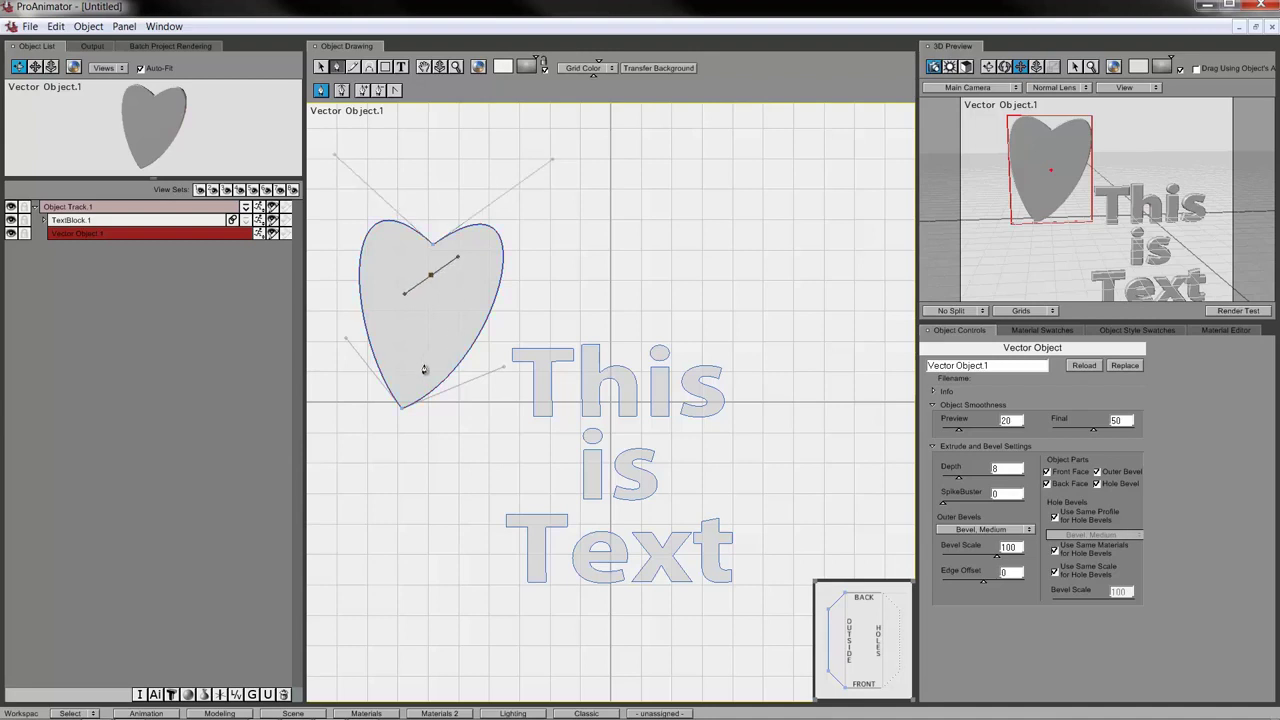
left_click_drag(430, 360, 411, 371)
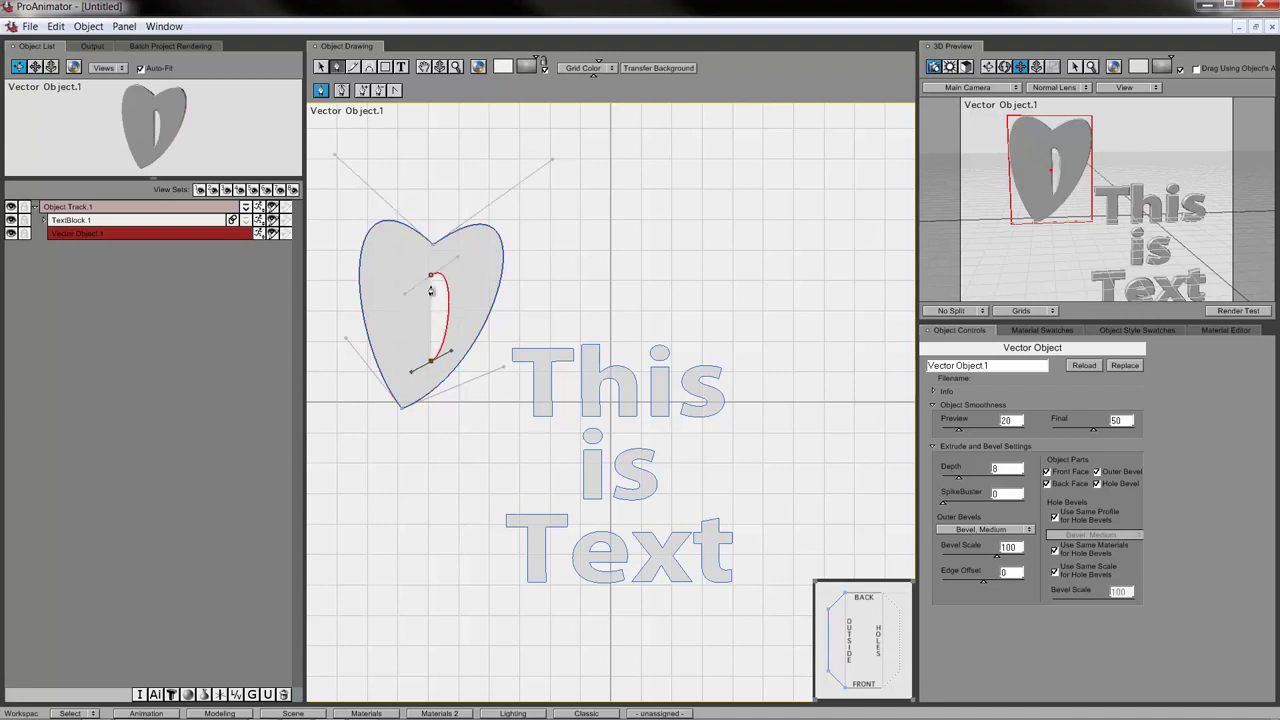
left_click_drag(430, 277, 465, 243)
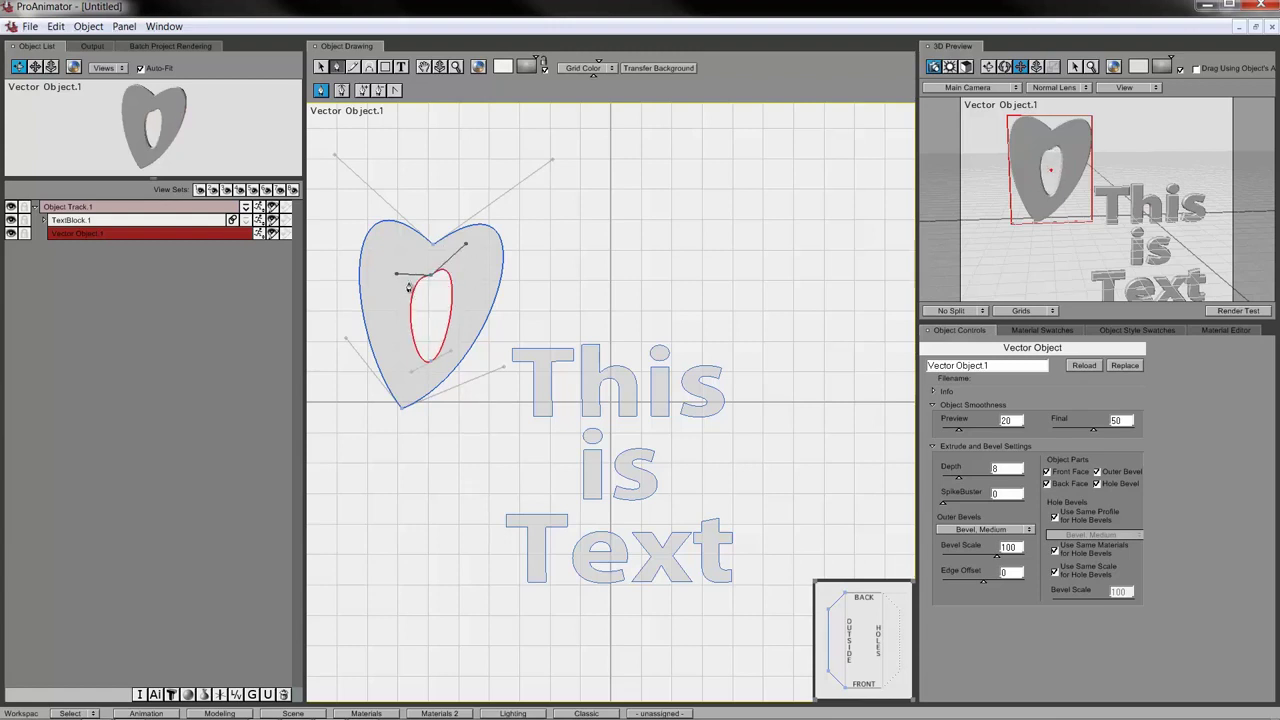
- Reshape the hole into a smaller heart by angling its curve handles and shifting its lower point slightly down and to the left
left_click_drag(398, 279, 396, 247)
left_click_drag(452, 351, 448, 331)
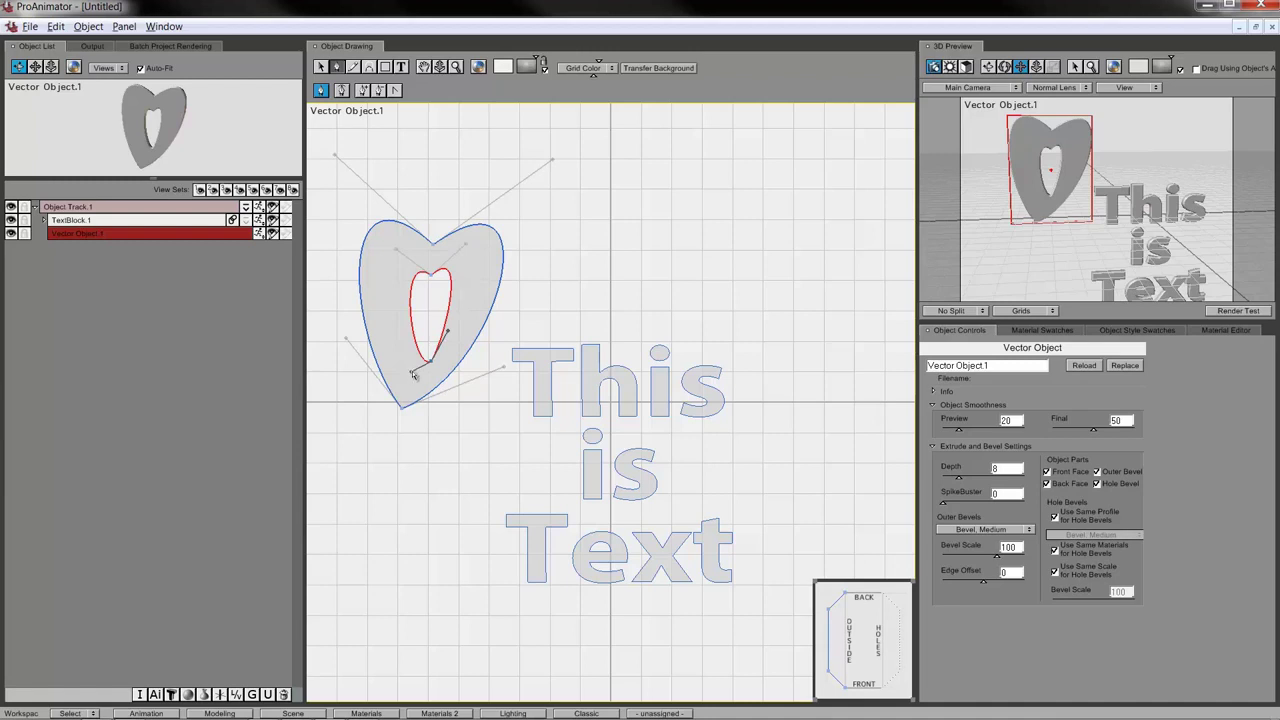
left_click_drag(413, 373, 400, 336)
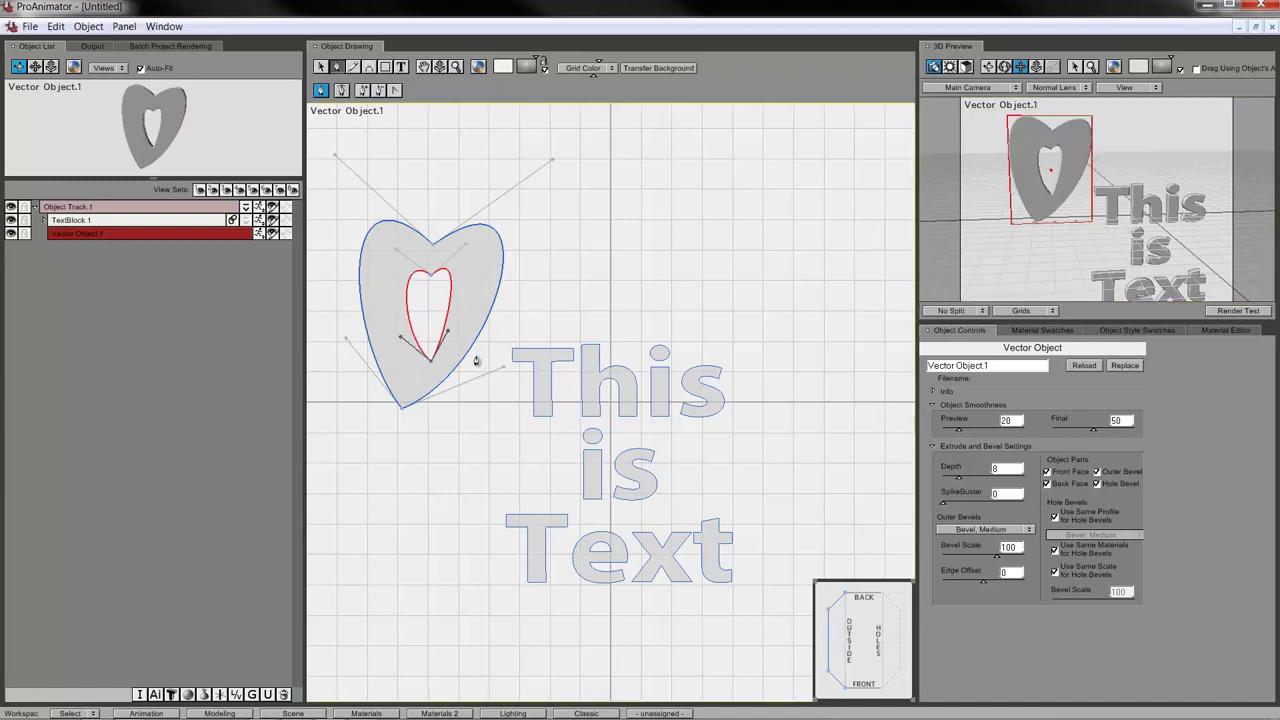
left_click_drag(429, 364, 415, 368)
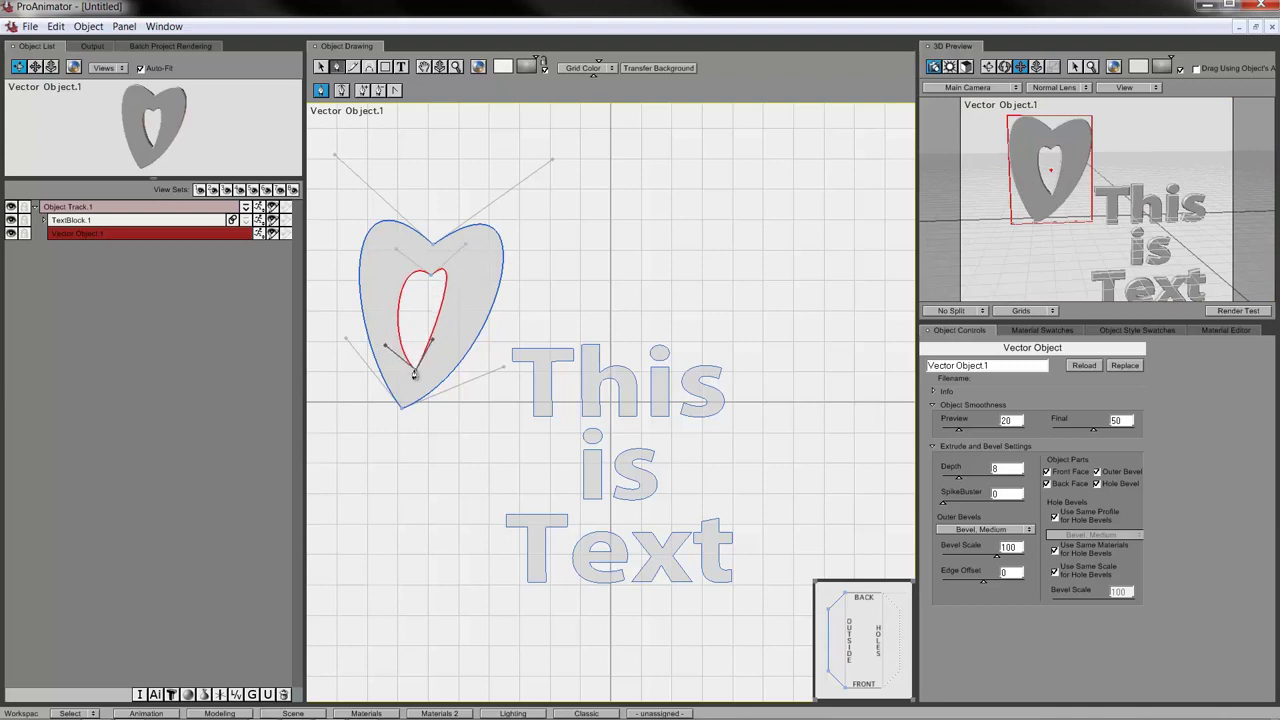
- Rotate the heart-shaped hole slightly clockwise and stretch it a little wider within the outer heart
left_click(385, 67)
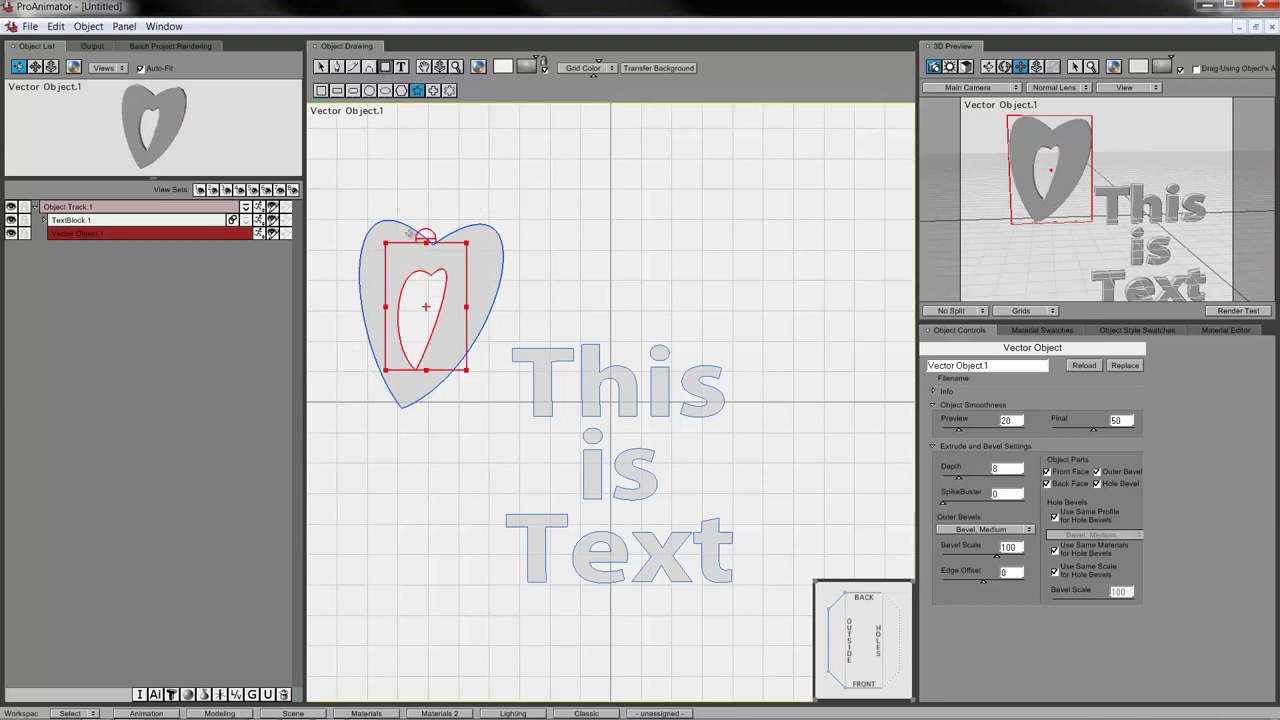
mouse_move(424, 236)
left_mouse_down()
mouse_move(405, 242)
mouse_move(443, 248)
left_mouse_up()
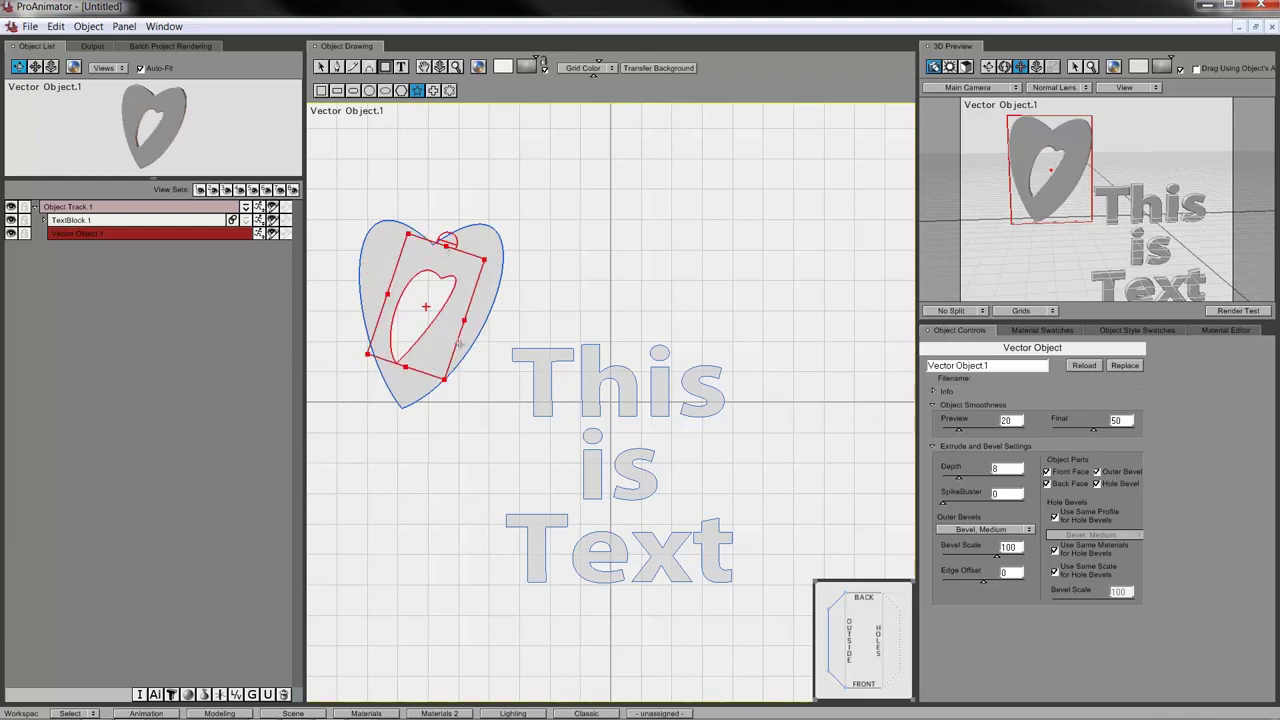
left_click_drag(467, 320, 484, 326)
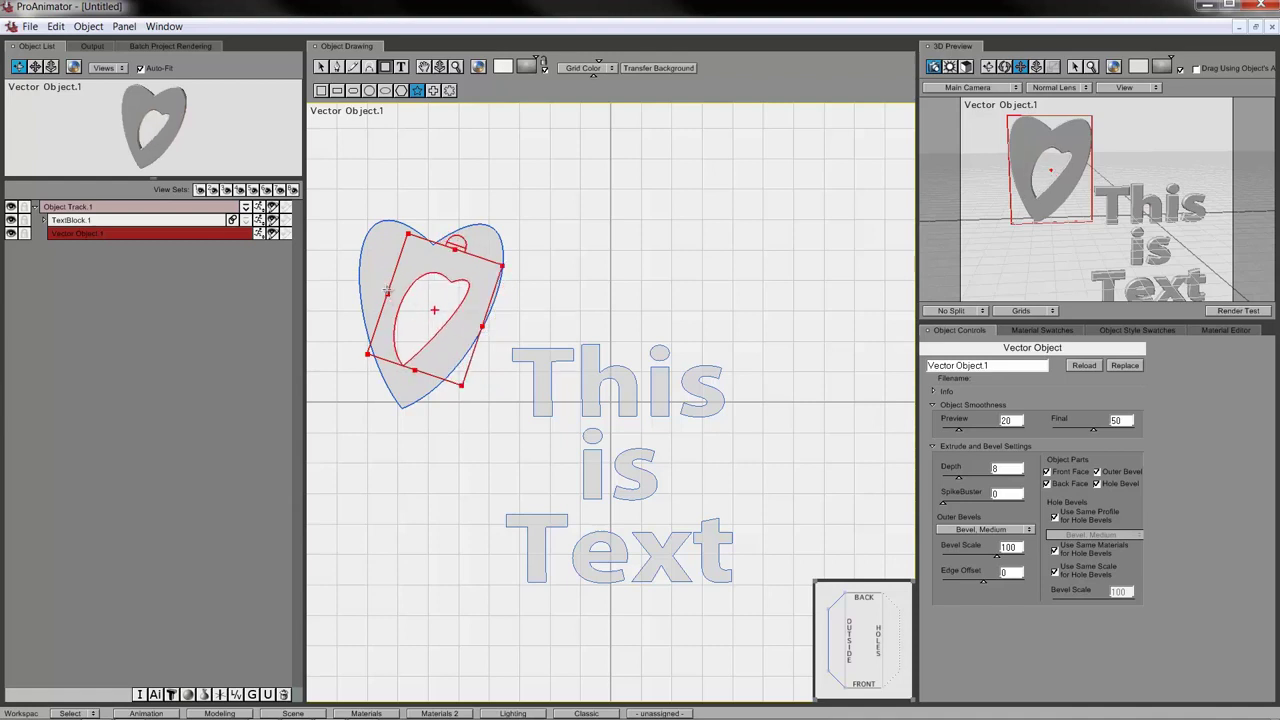
mouse_move(387, 296)
left_mouse_down()
mouse_move(374, 290)
mouse_move(389, 294)
left_mouse_up()
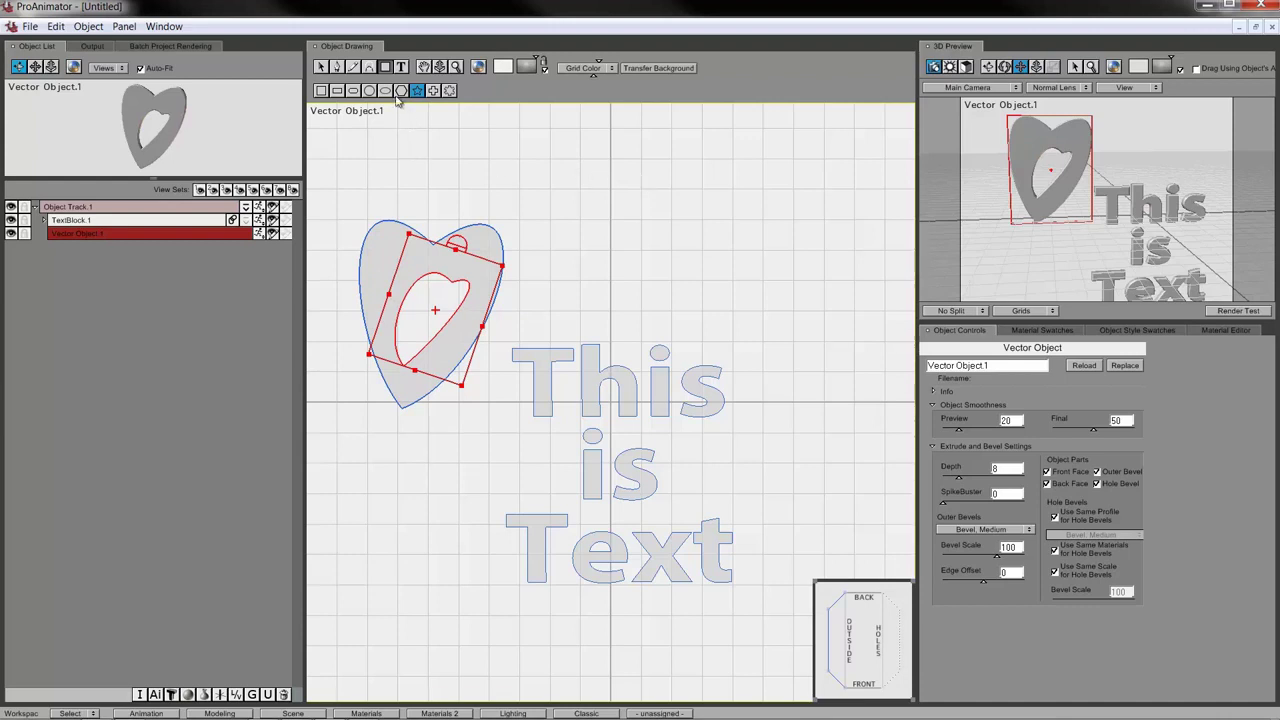
- Draw a six-toothed gear shape above and to the right of the text
left_click(321, 67)
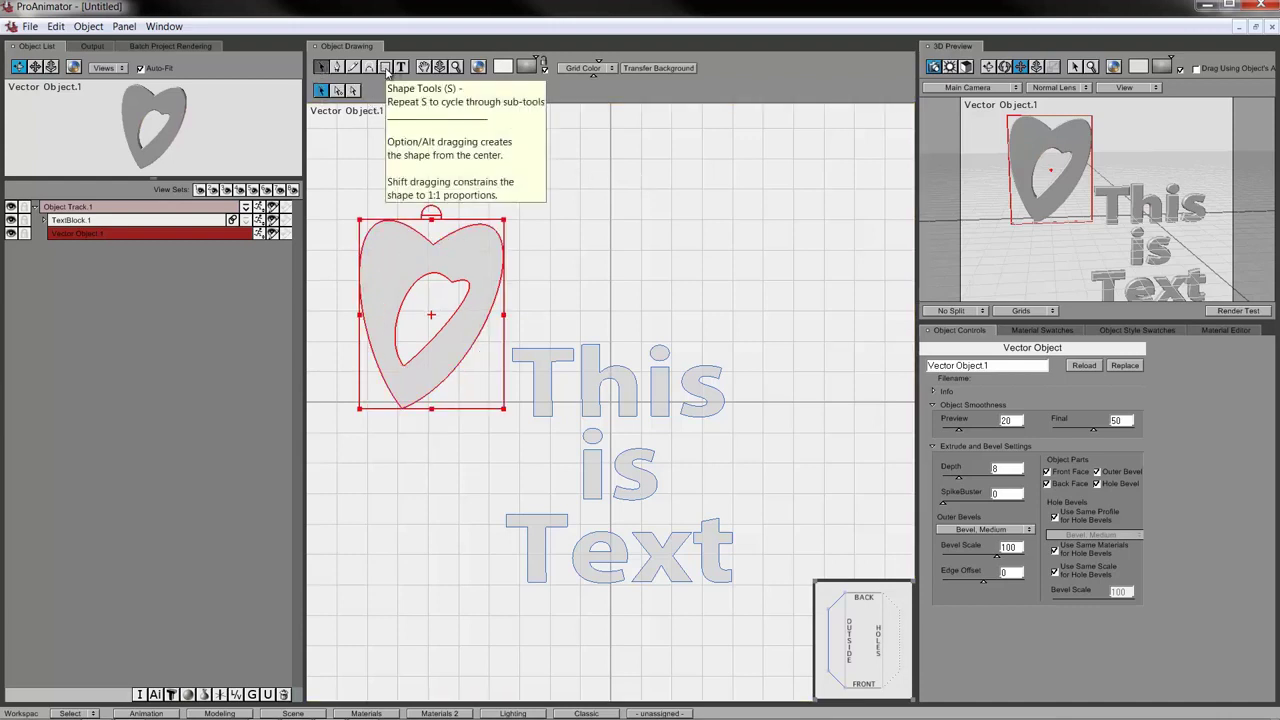
left_click(385, 68)
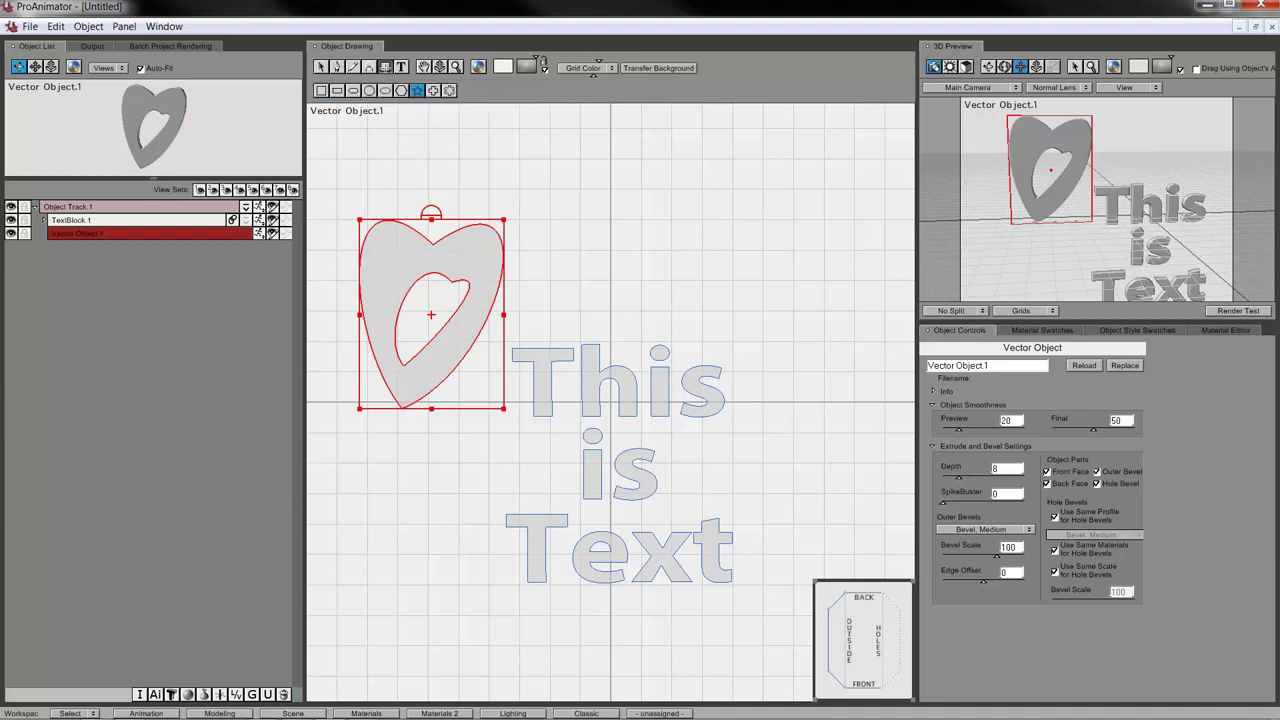
left_click(449, 90)
left_click_drag(717, 197, 883, 354)
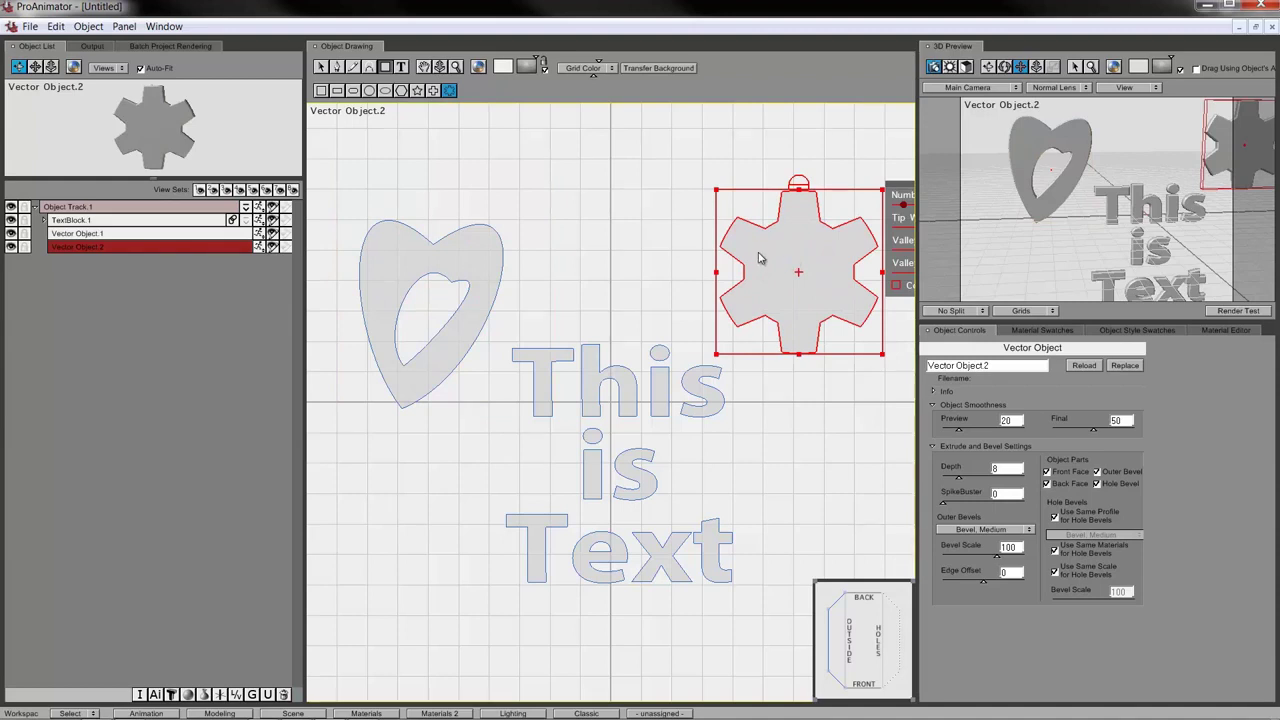
- Move the gear up and left, and give it twelve teeth with slimmer tips and deeper valleys
left_click_drag(763, 255, 655, 215)
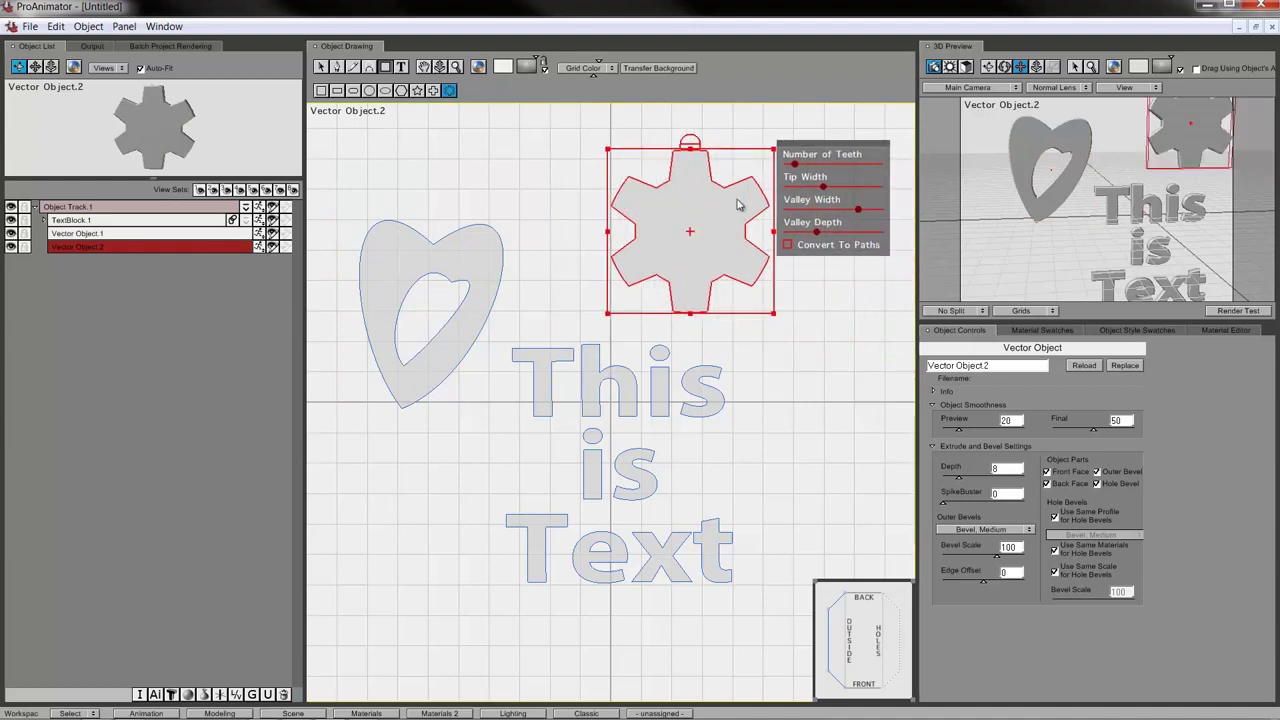
left_click_drag(795, 165, 843, 237)
left_click(845, 281)
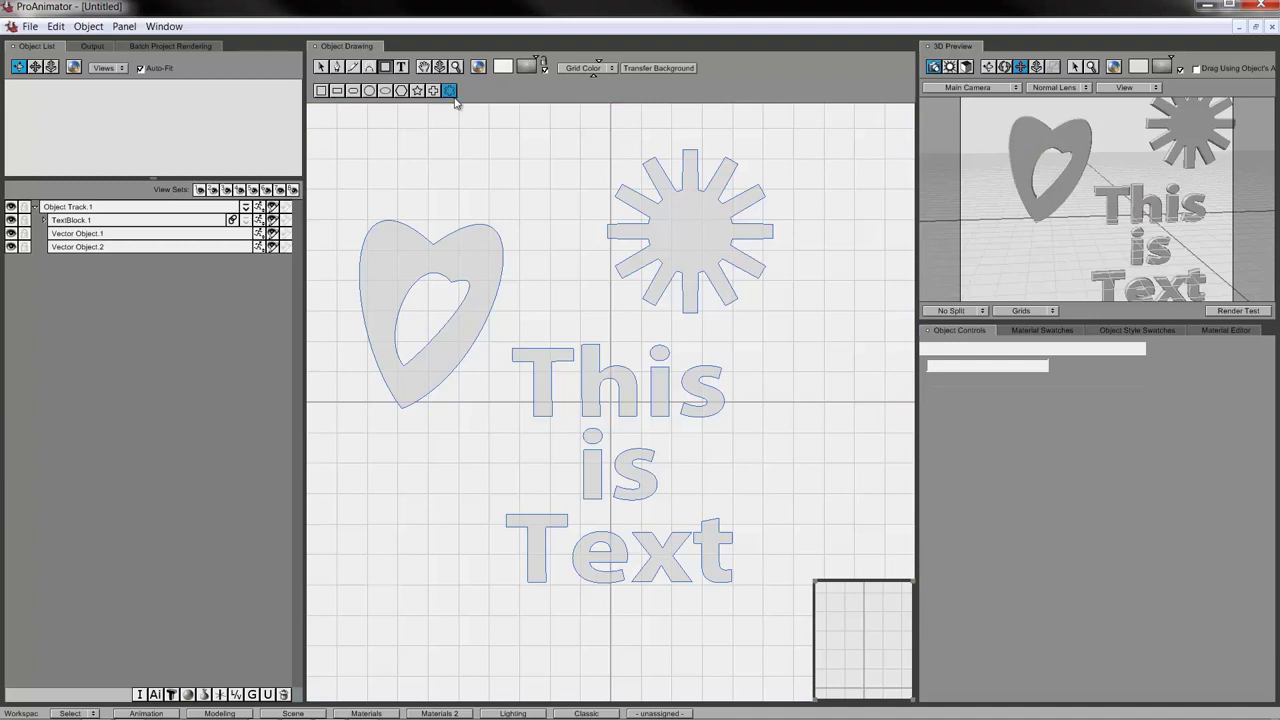
- Select the gear and shift it left so it sits directly above the text
left_click_drag(690, 227, 705, 243)
key("ctrl+z")
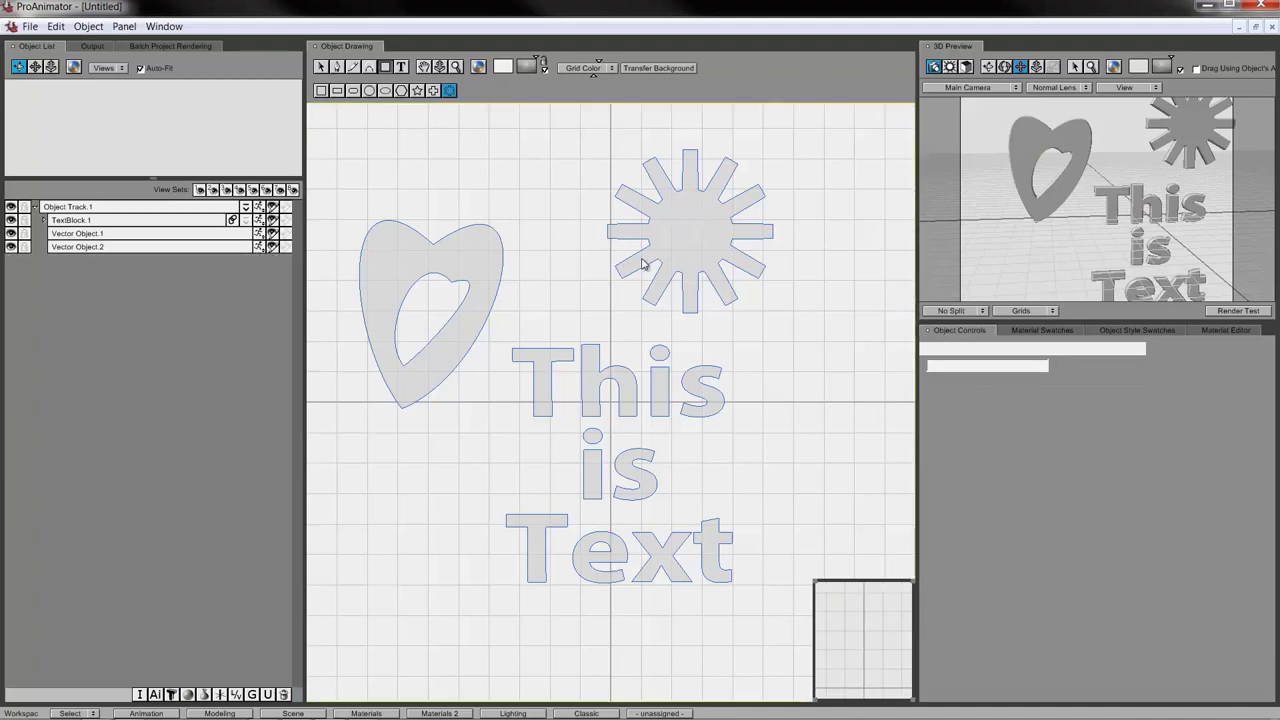
left_click(697, 240)
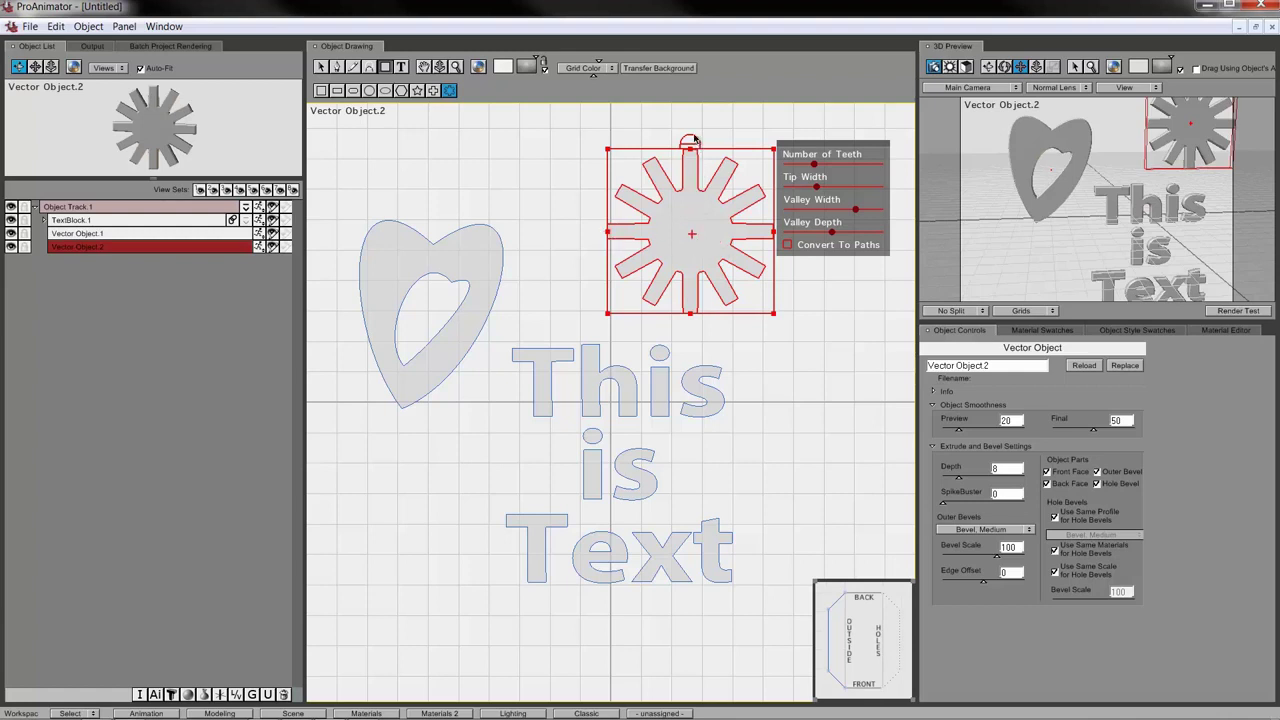
left_click_drag(694, 140, 646, 160)
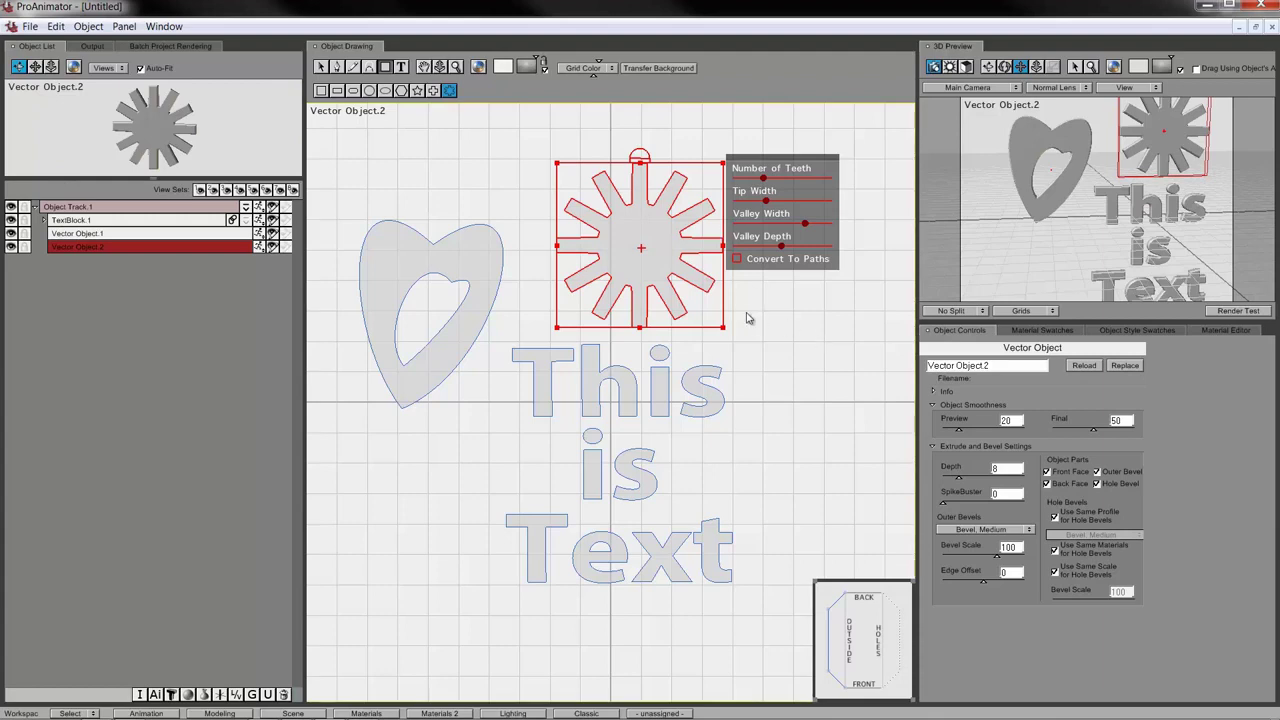
- Push the gear farther back in the 3D preview using object tweaks, and set its extrusion depth to 7.54
left_click(966, 68)
left_click_drag(1038, 68, 1049, 37)
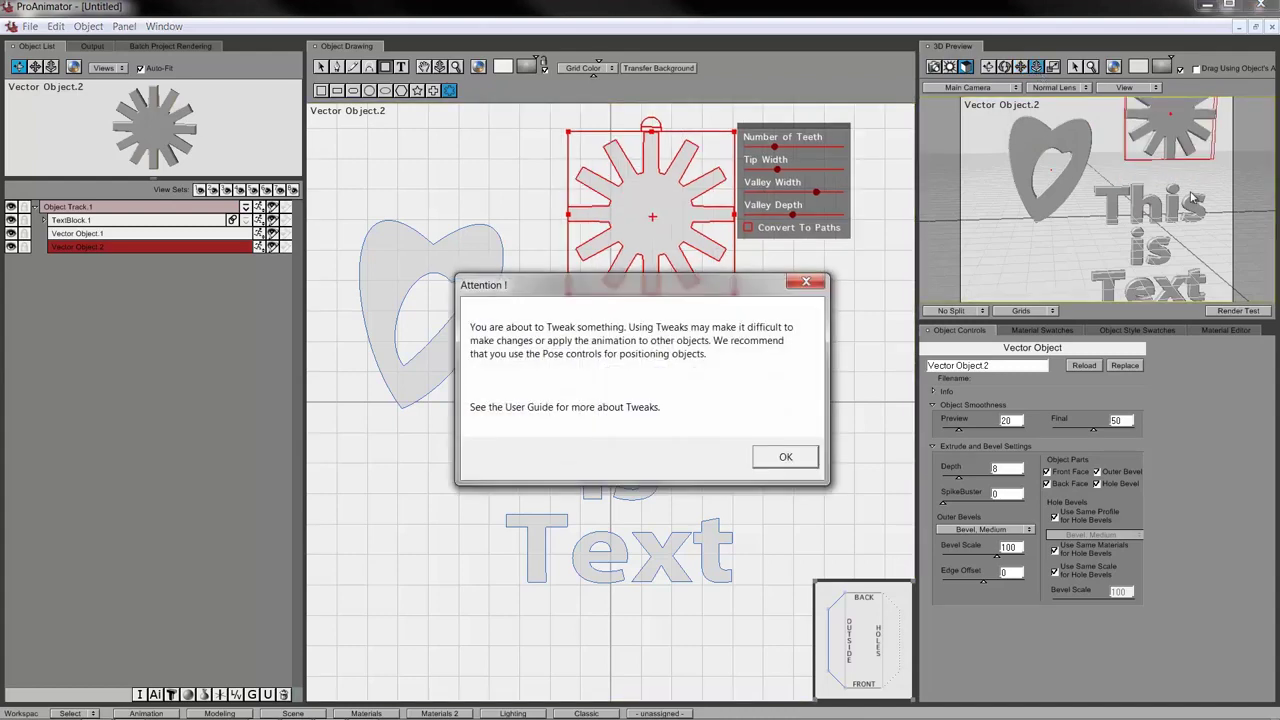
left_click(782, 458)
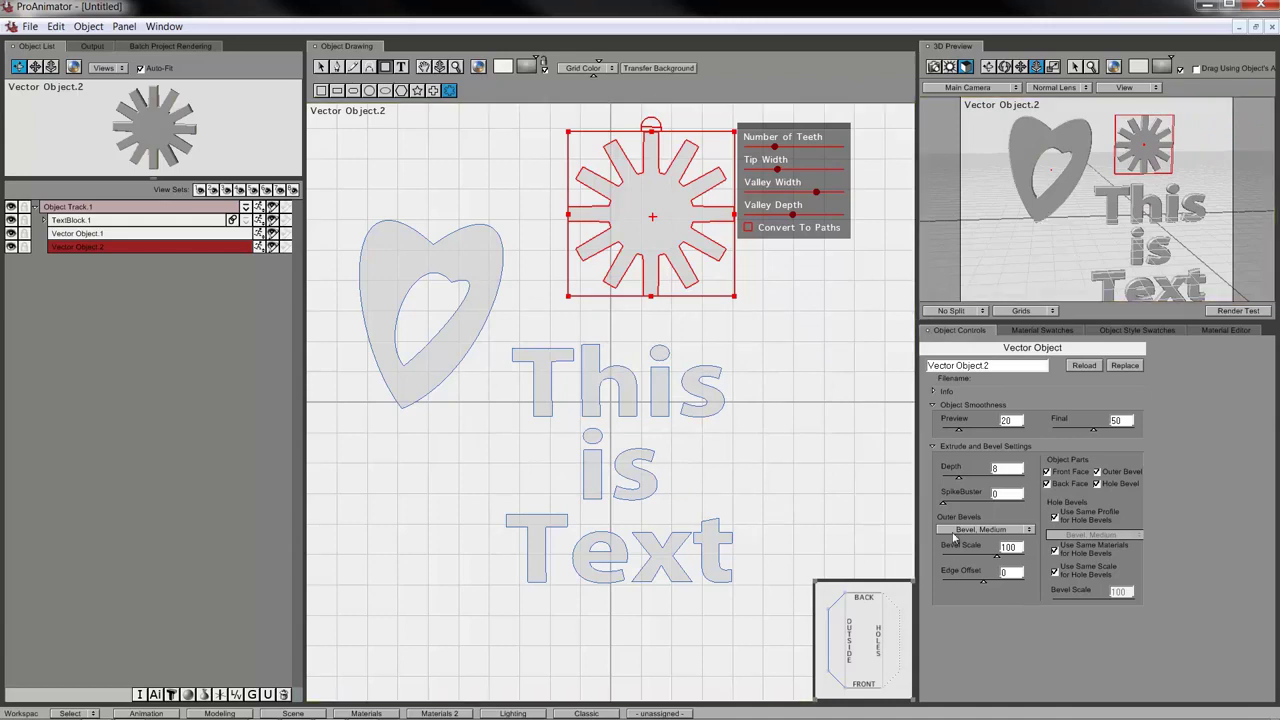
mouse_move(960, 483)
left_mouse_down()
mouse_move(980, 481)
mouse_move(959, 478)
left_mouse_up()
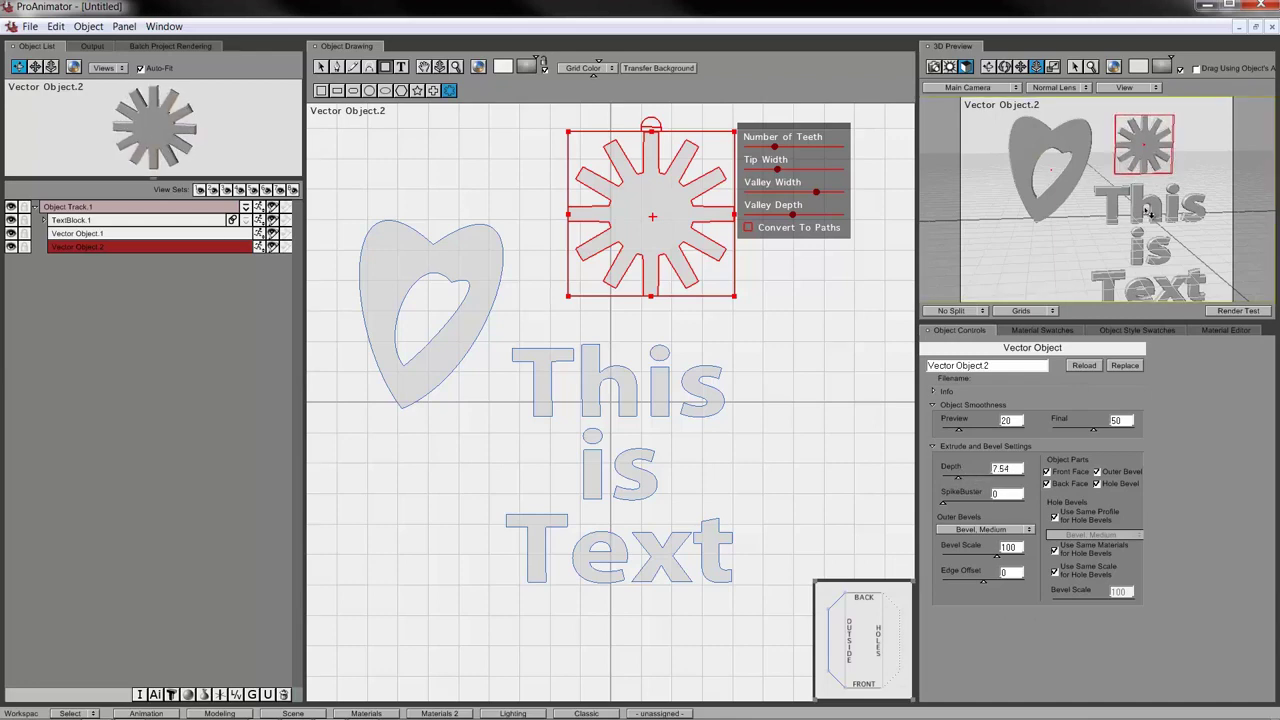
- Give the text block's outer bevels the Round Edges, Small profile with a bevel scale of 188
left_click(603, 410)
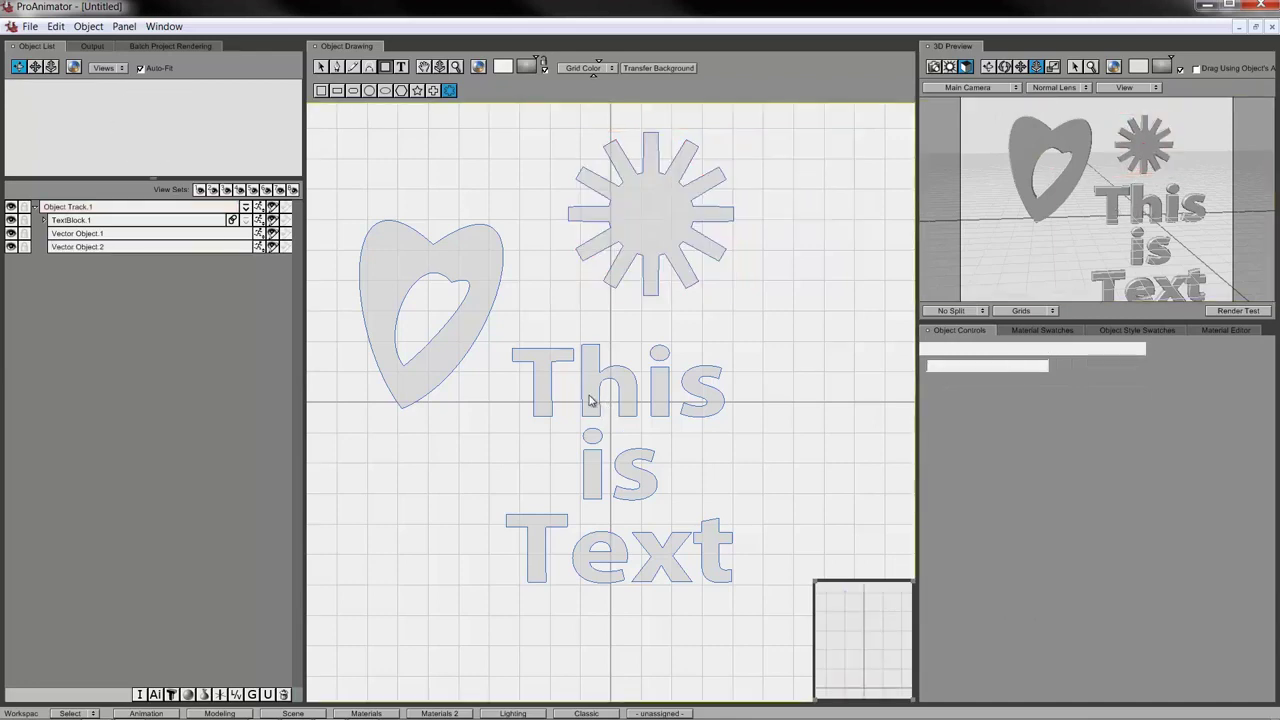
left_click(323, 67)
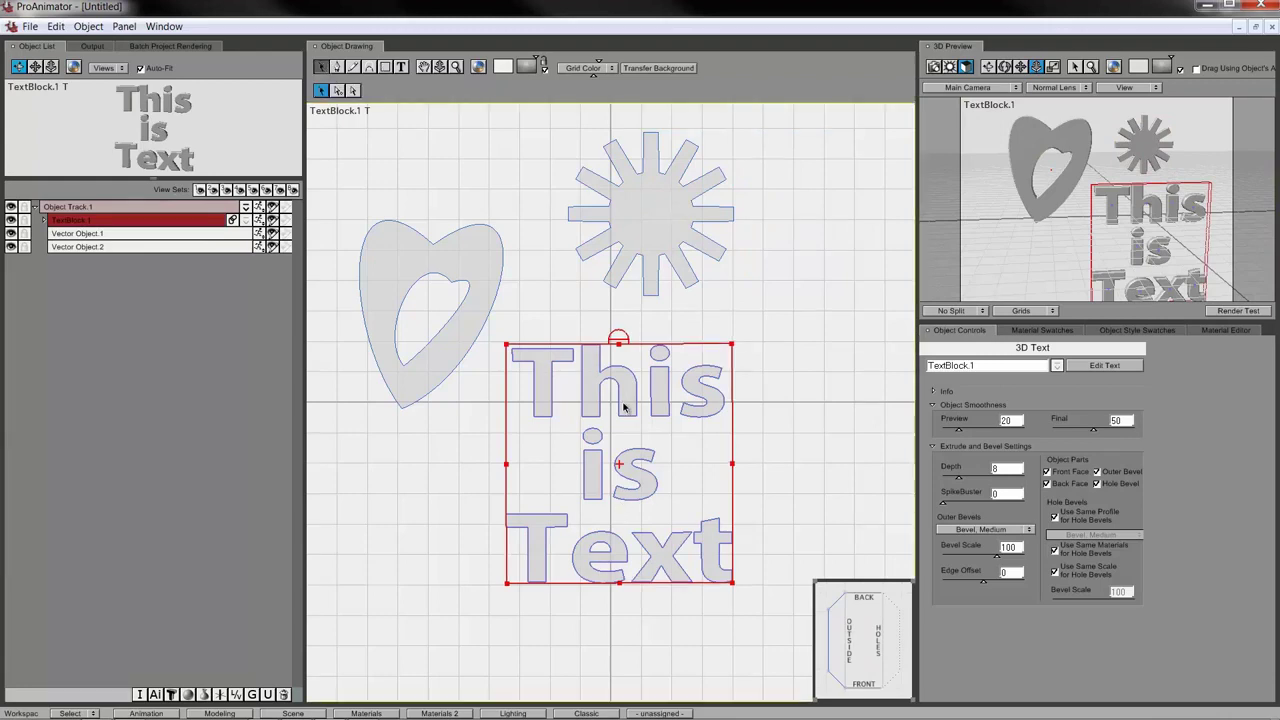
left_click(994, 530)
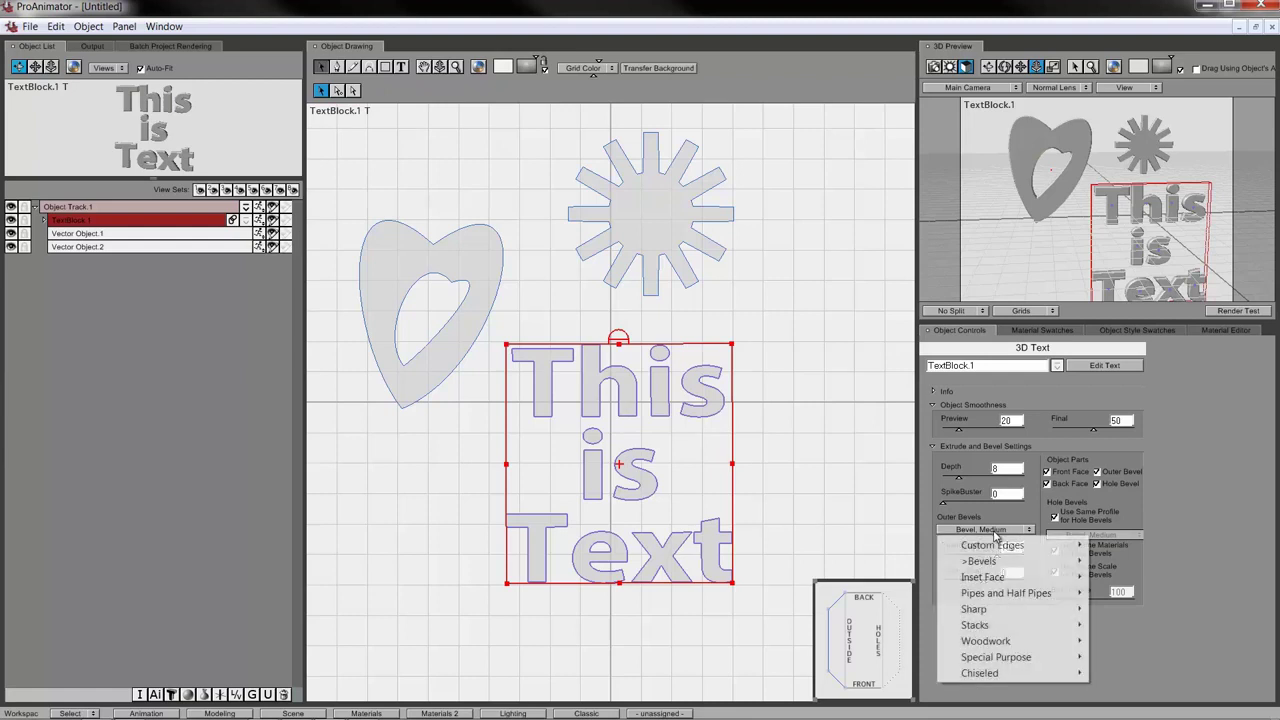
mouse_move(995, 564)
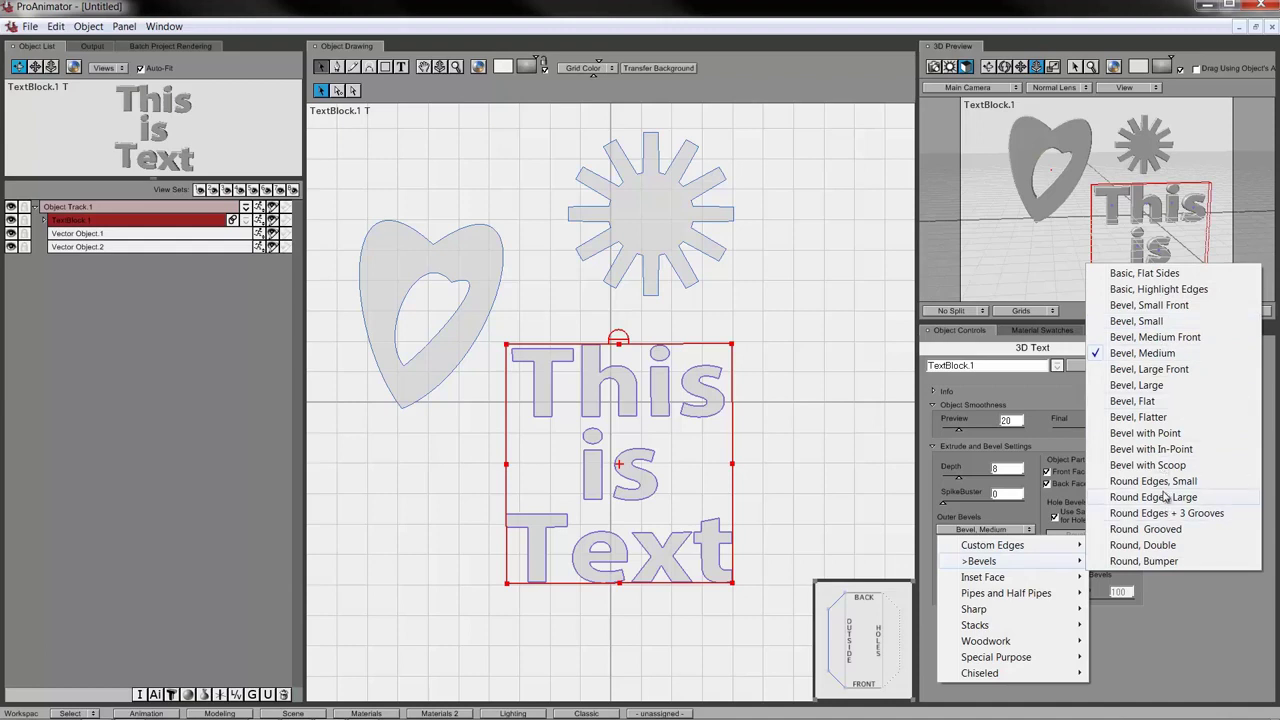
left_click(1165, 483)
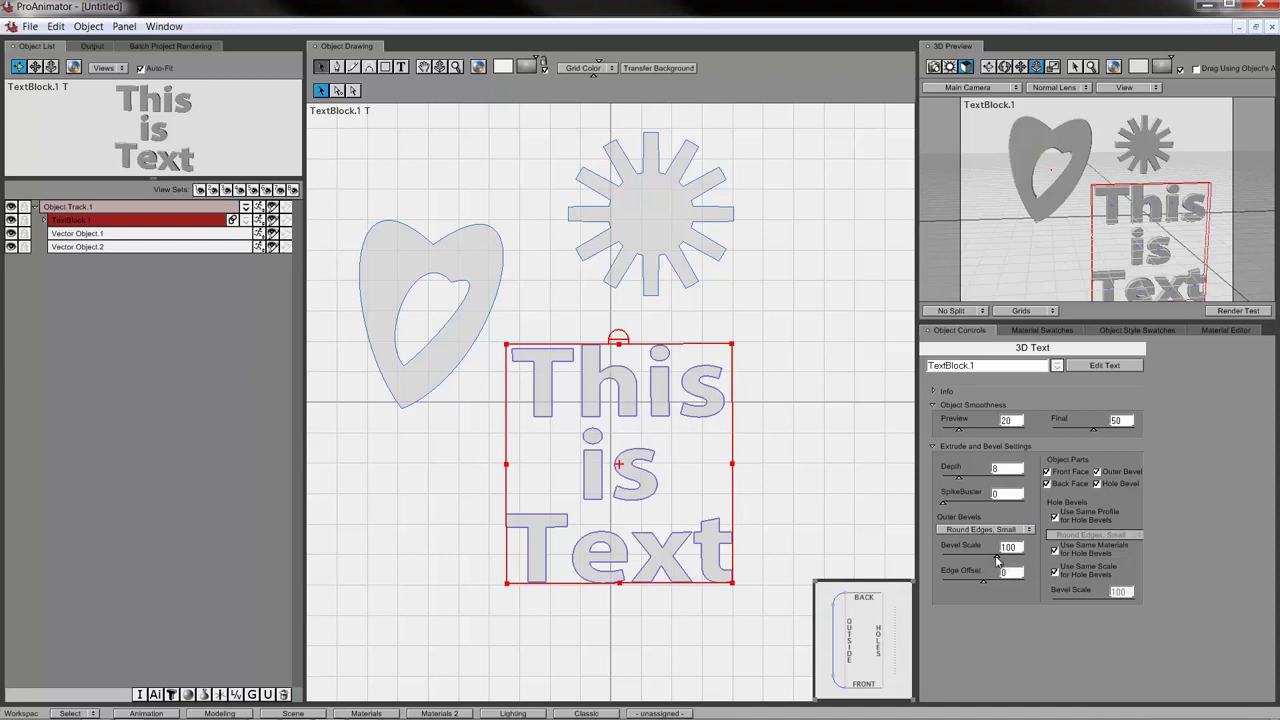
left_click_drag(996, 557, 1023, 563)
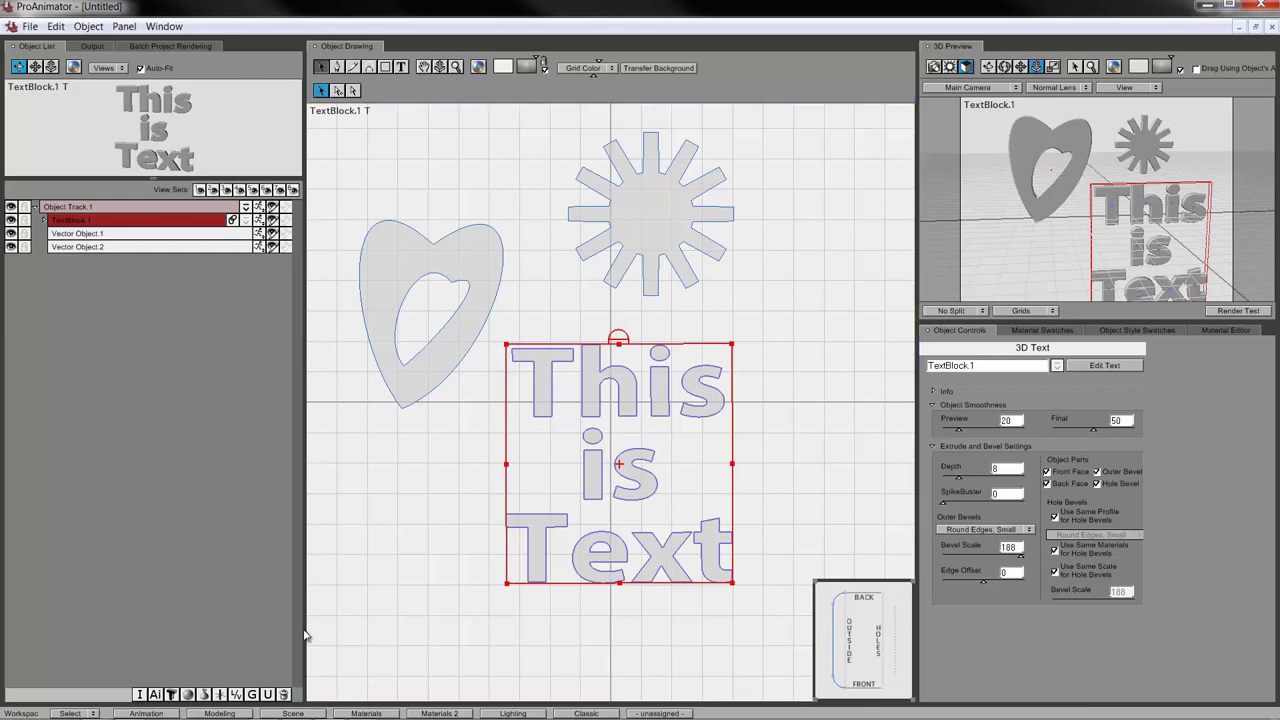
- In the Materials workspace, apply the rippled metallic material to the heart and a dark purple material to the gear
left_click(372, 713)
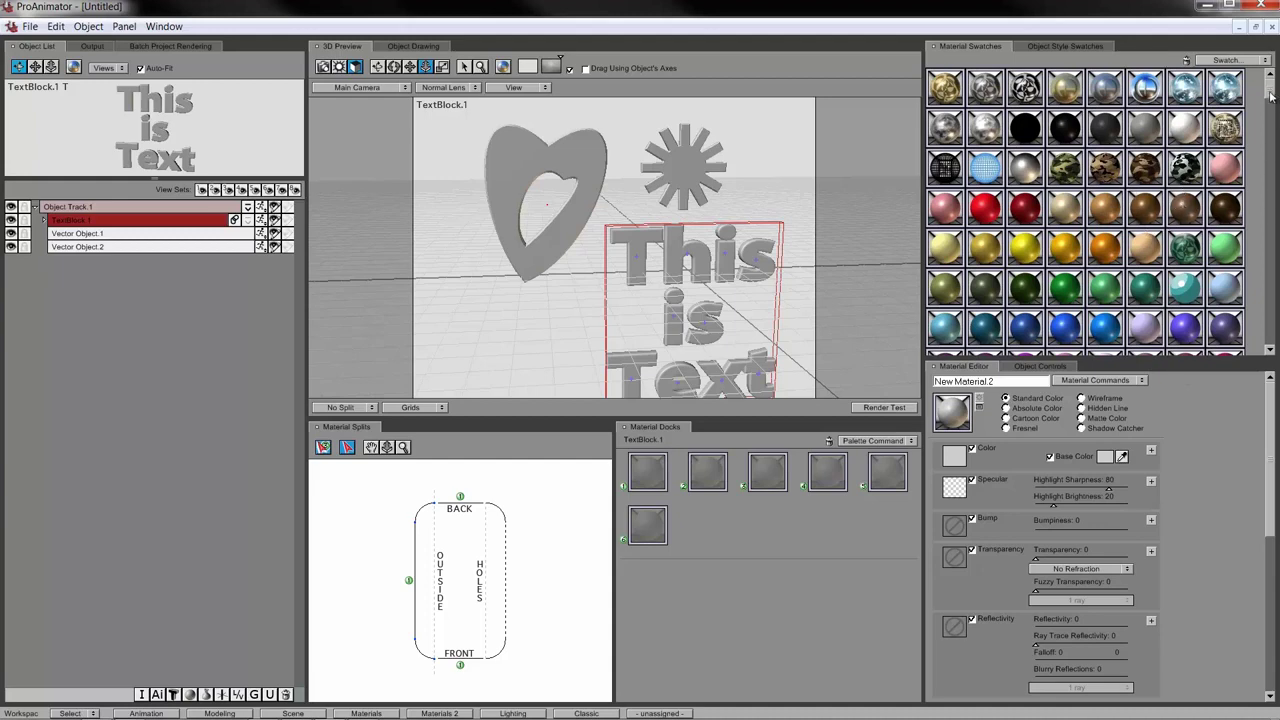
left_click_drag(1270, 93, 1255, 228)
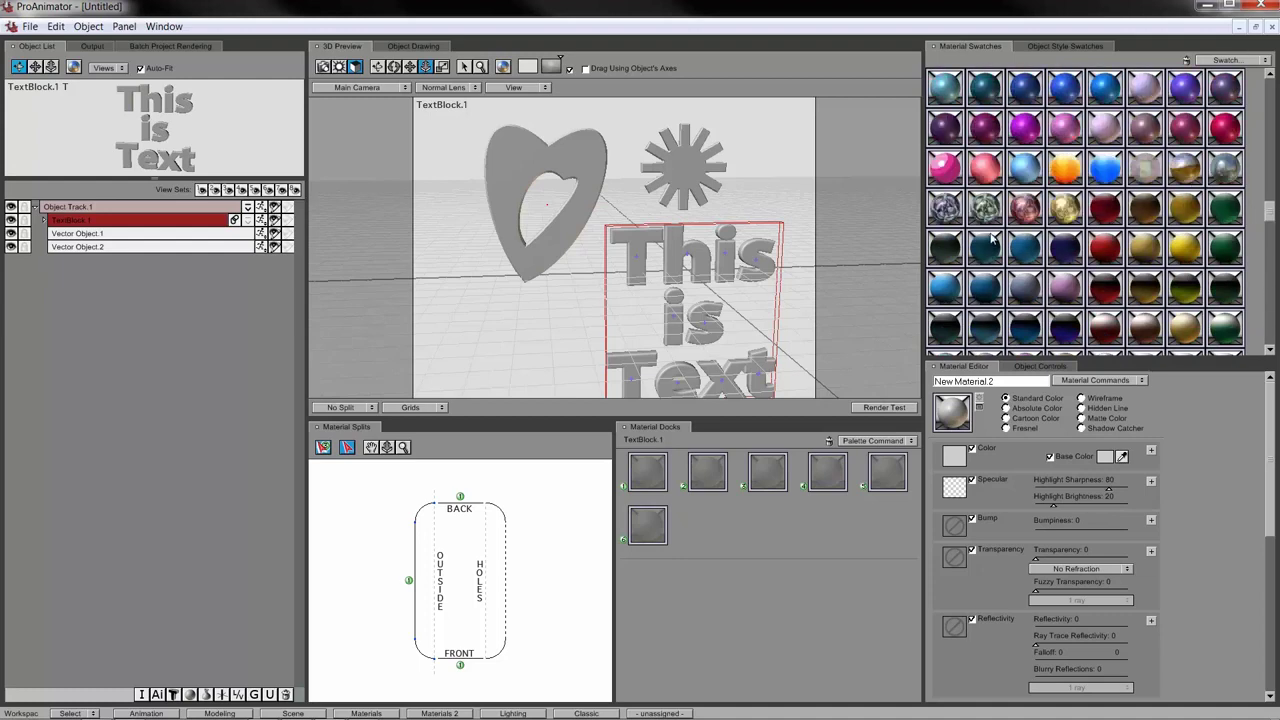
left_click(1222, 176)
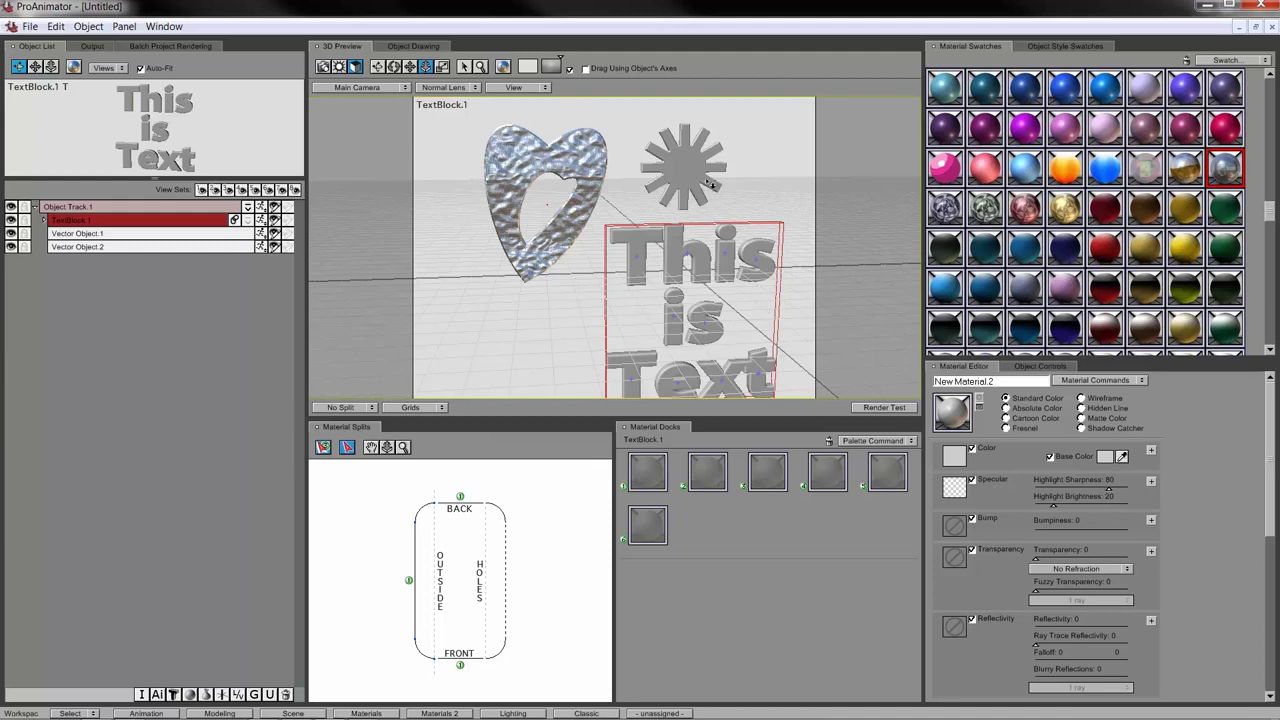
left_click_drag(990, 130, 686, 165)
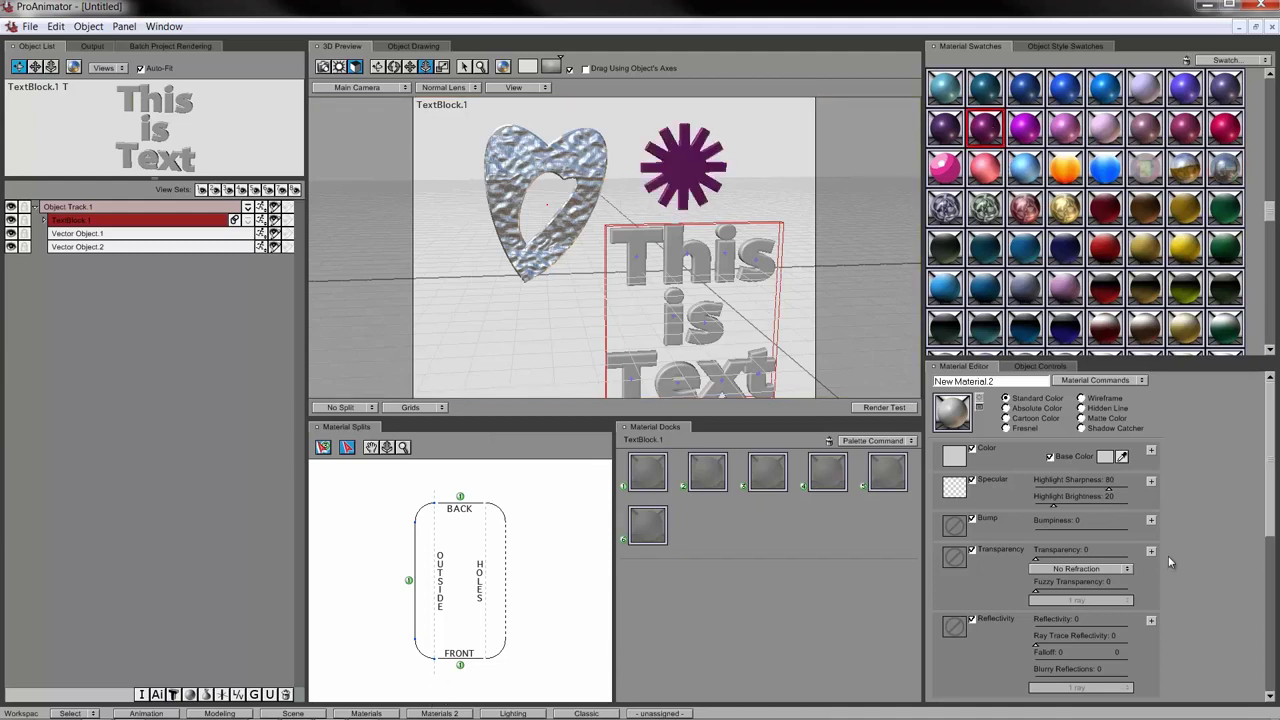
- Apply the Burl object style to the text block
left_click(1068, 46)
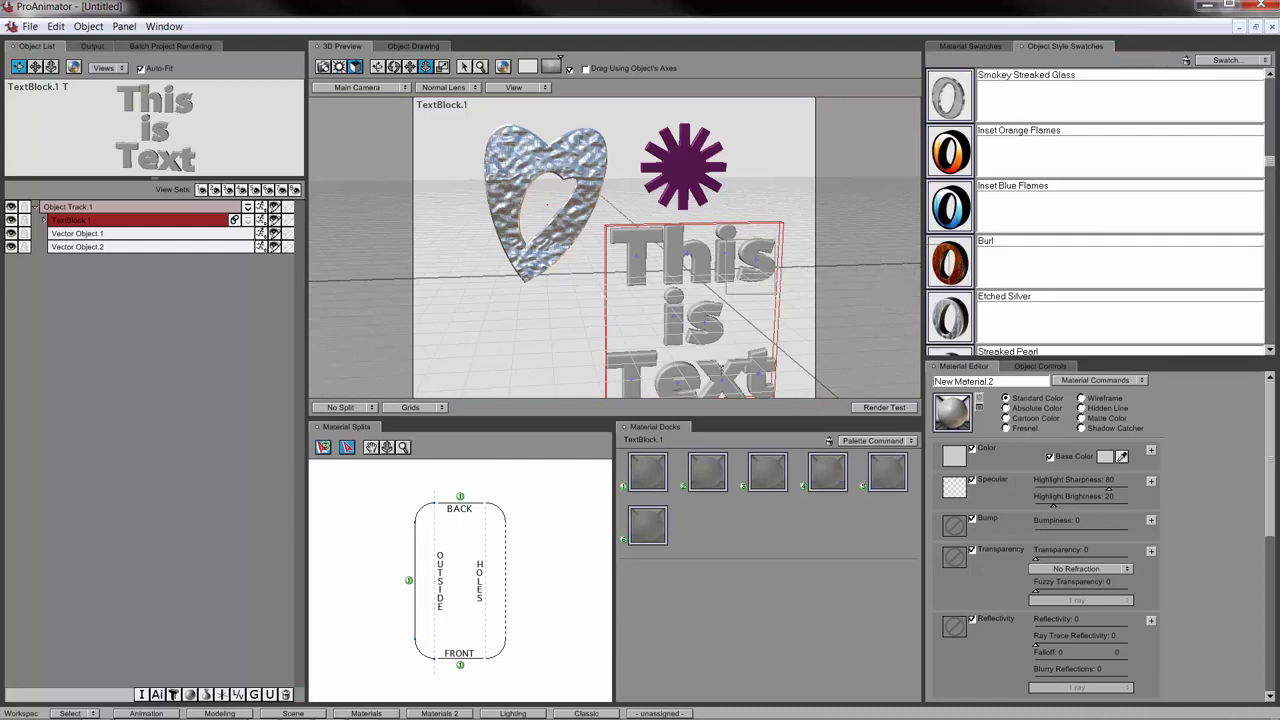
left_click_drag(950, 262, 754, 267)
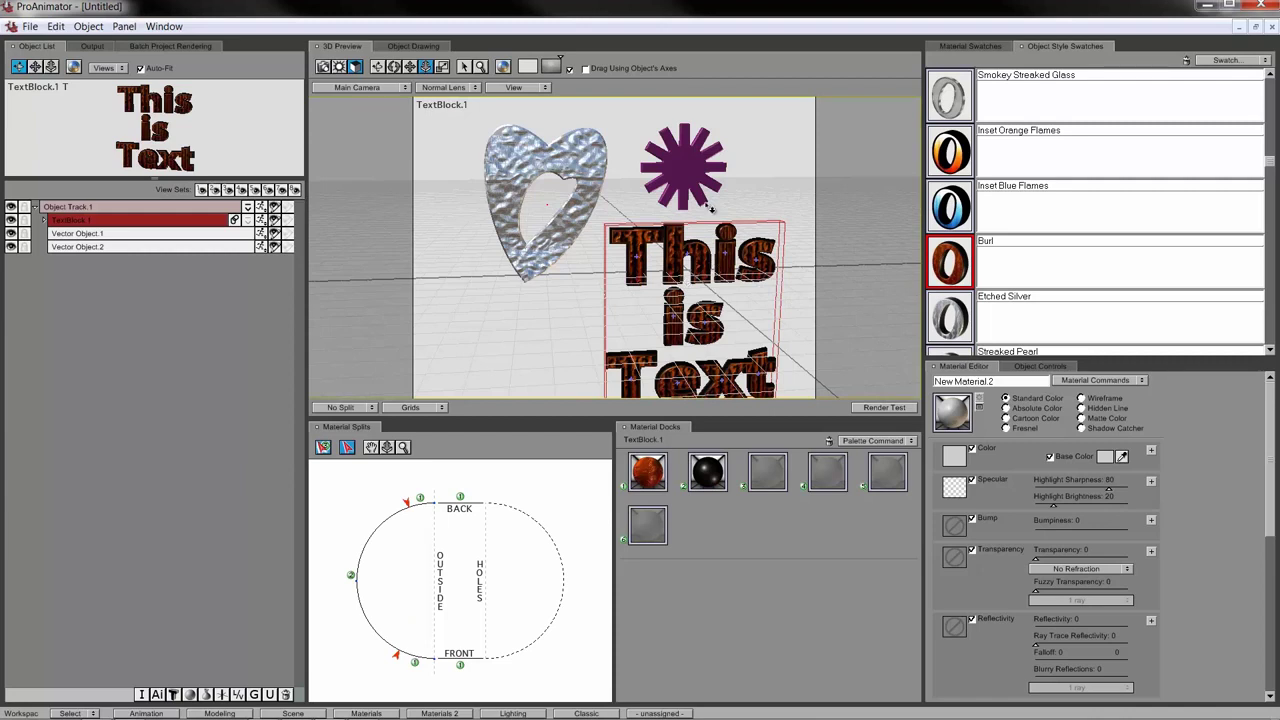
left_click(323, 68)
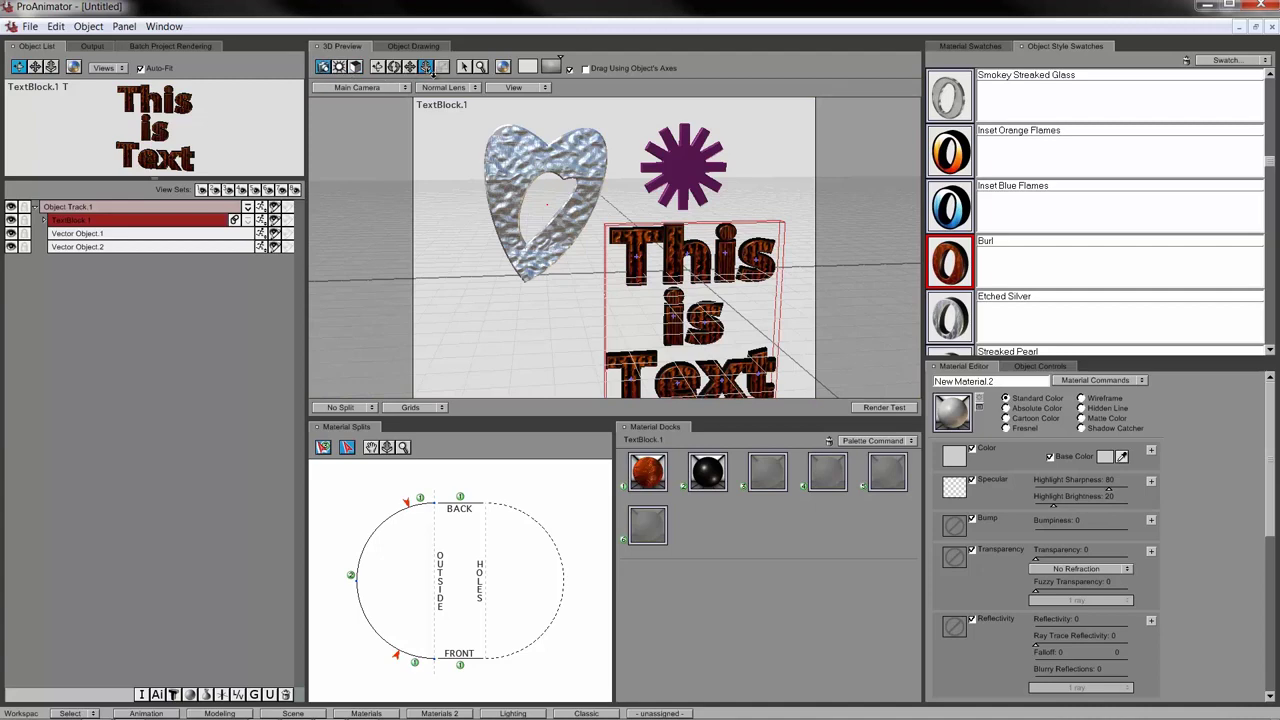
- Reframe the main camera so the heart, gear and whole text block fit in the frame, and run a test render
left_click_drag(437, 136, 455, 200)
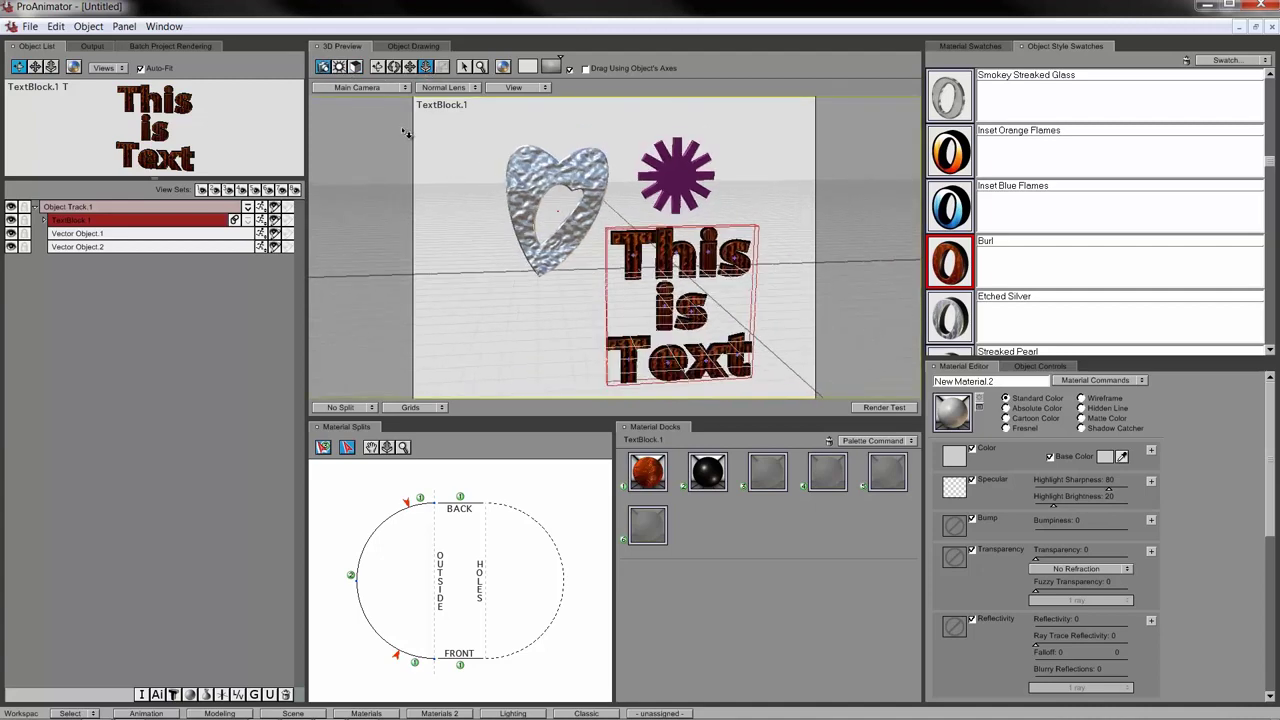
left_click(411, 69)
left_click_drag(604, 206, 589, 175)
left_click(886, 408)
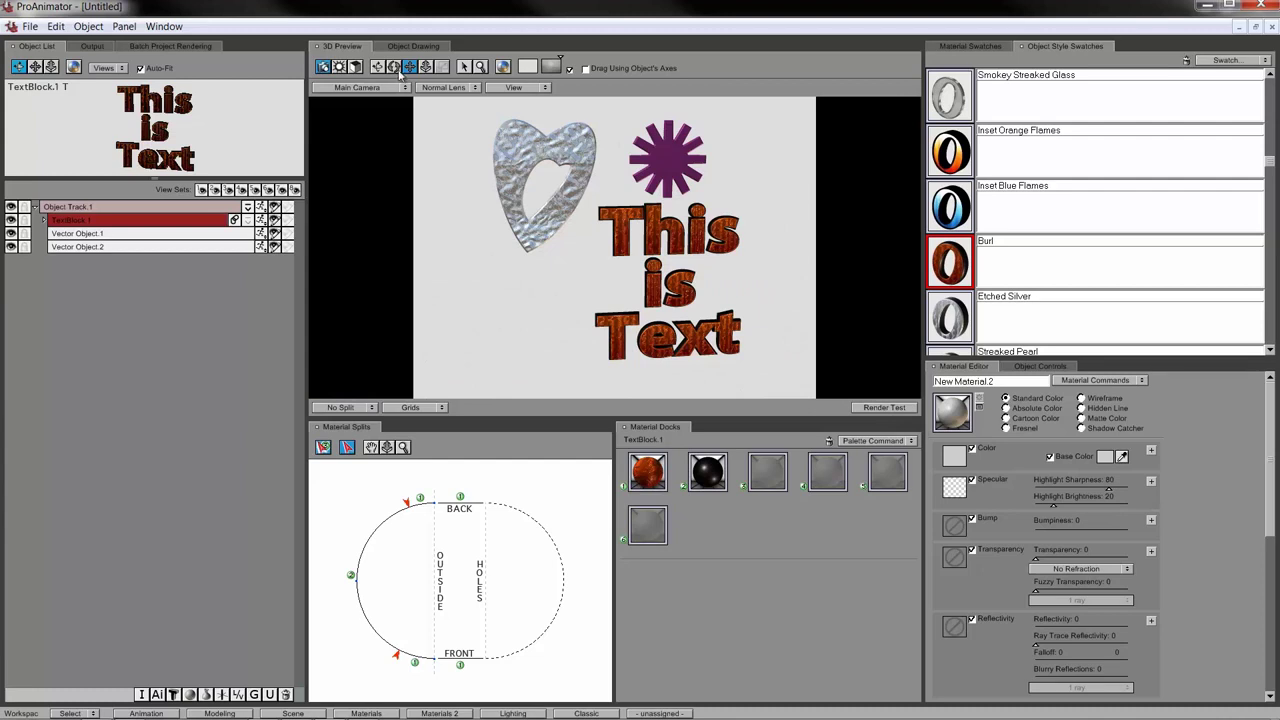
left_click(551, 276)
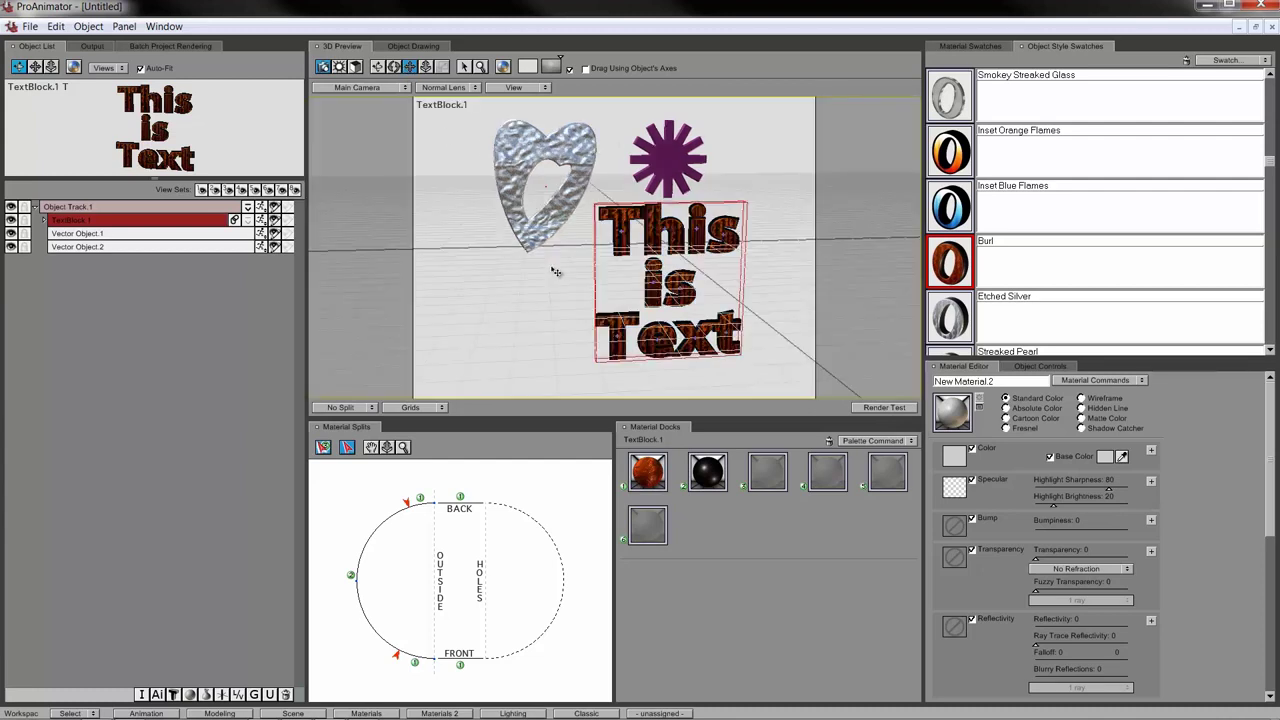
left_click_drag(640, 276, 607, 265)
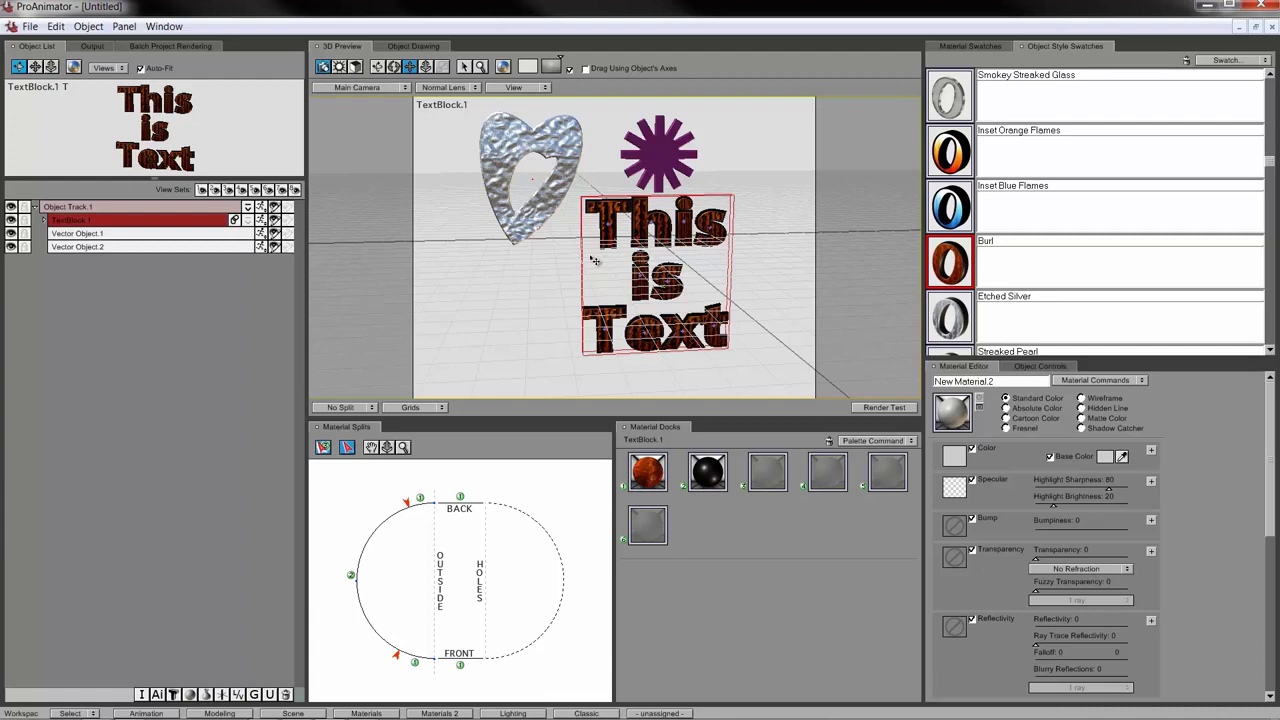
- In the Lighting workspace, test-render the scene with the Sunset lighting style, replace it with Melrose and test-render again
left_click(520, 714)
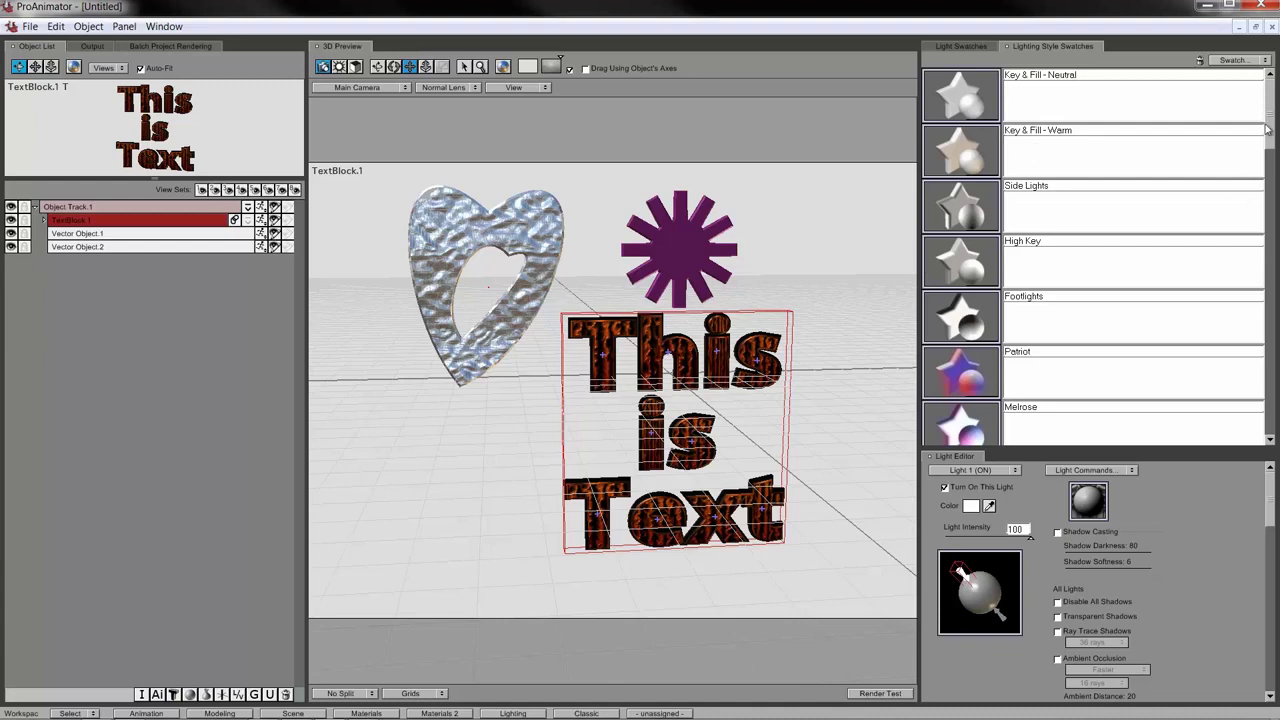
left_click_drag(1270, 155, 1264, 248)
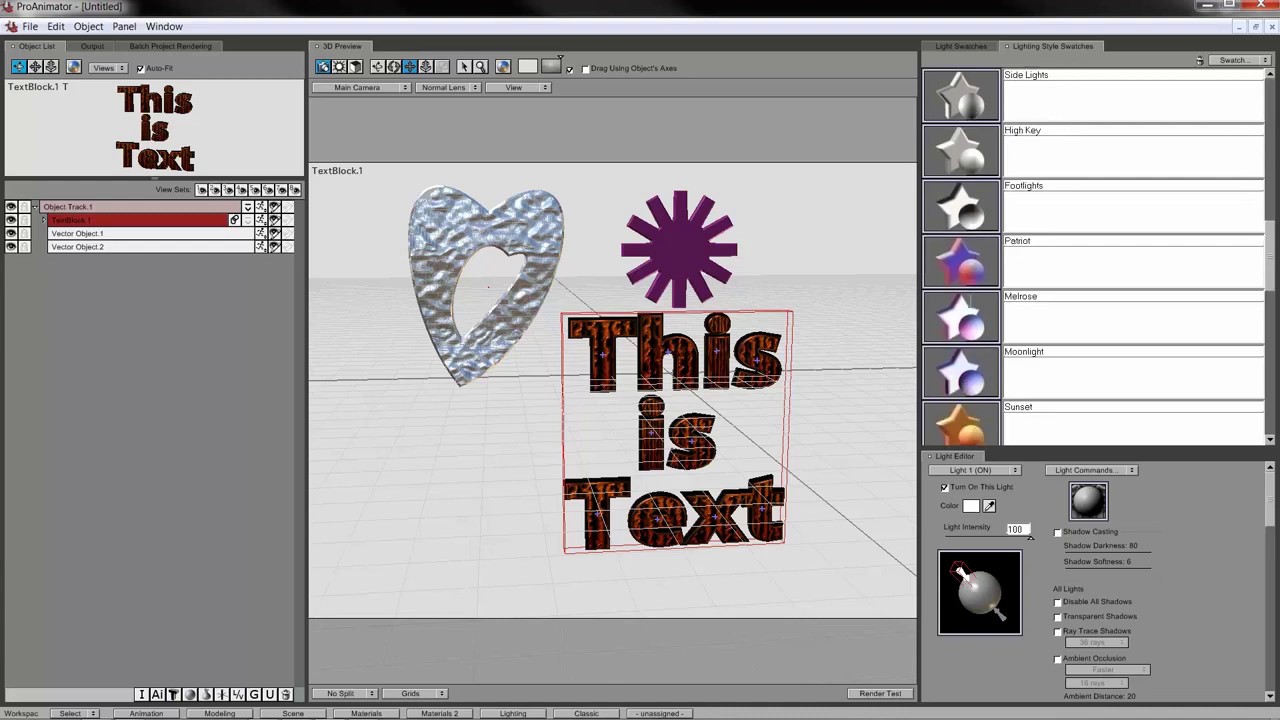
left_click(966, 426)
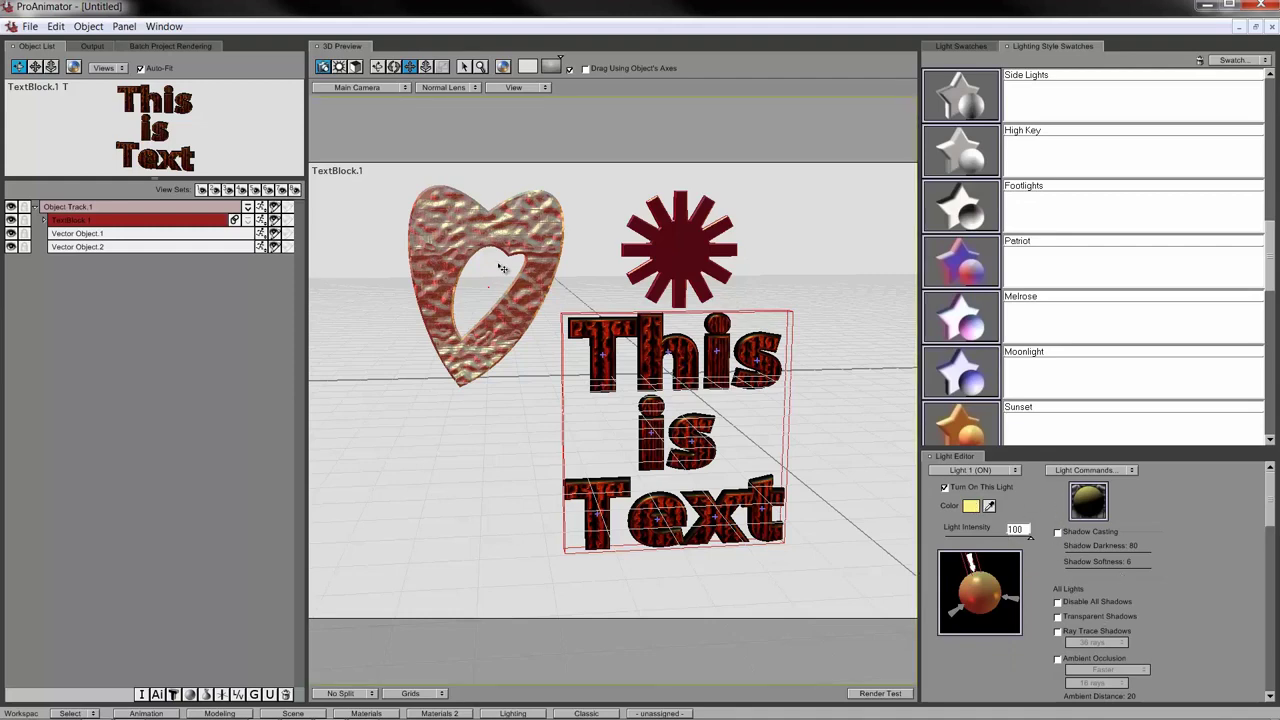
left_click(879, 694)
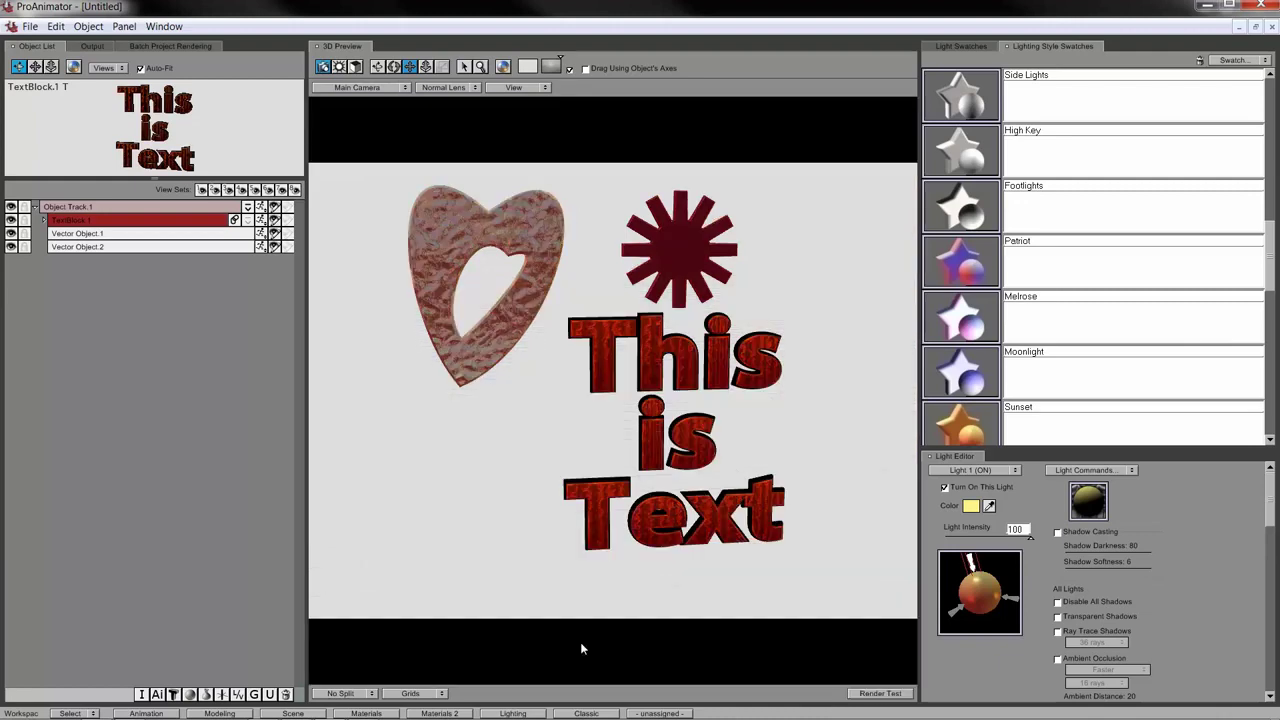
left_click(966, 325)
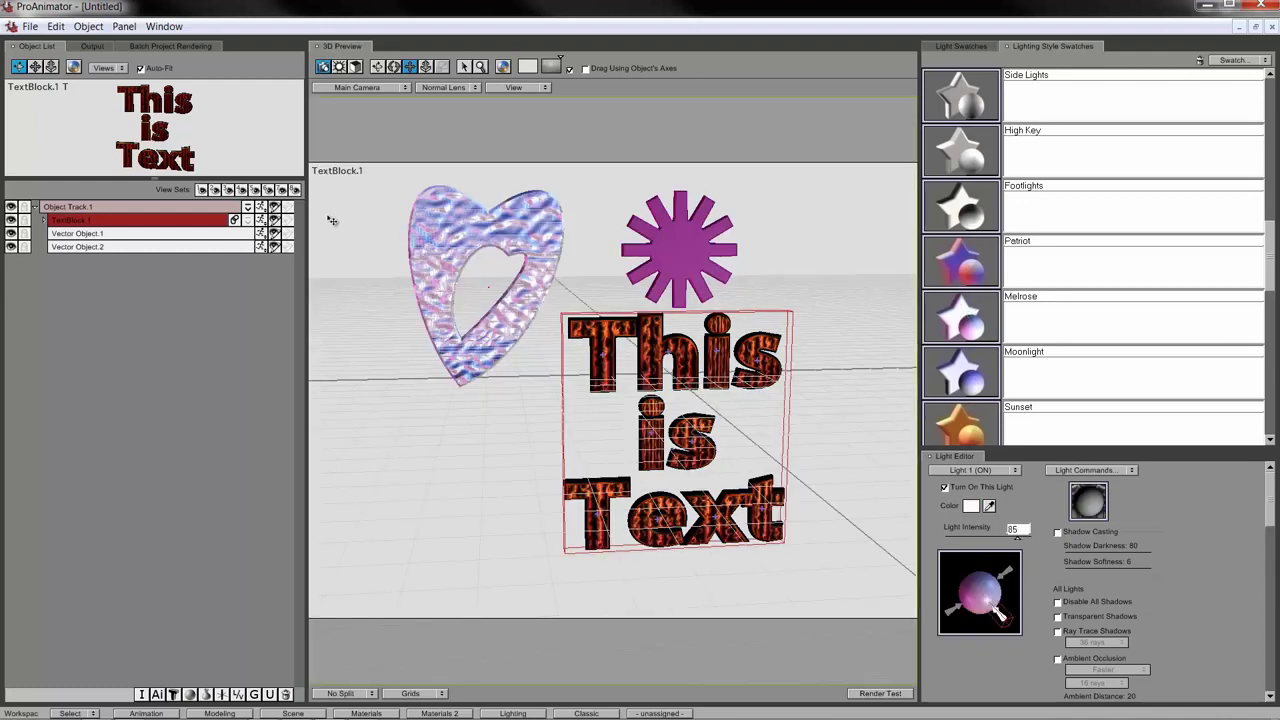
left_click(863, 692)
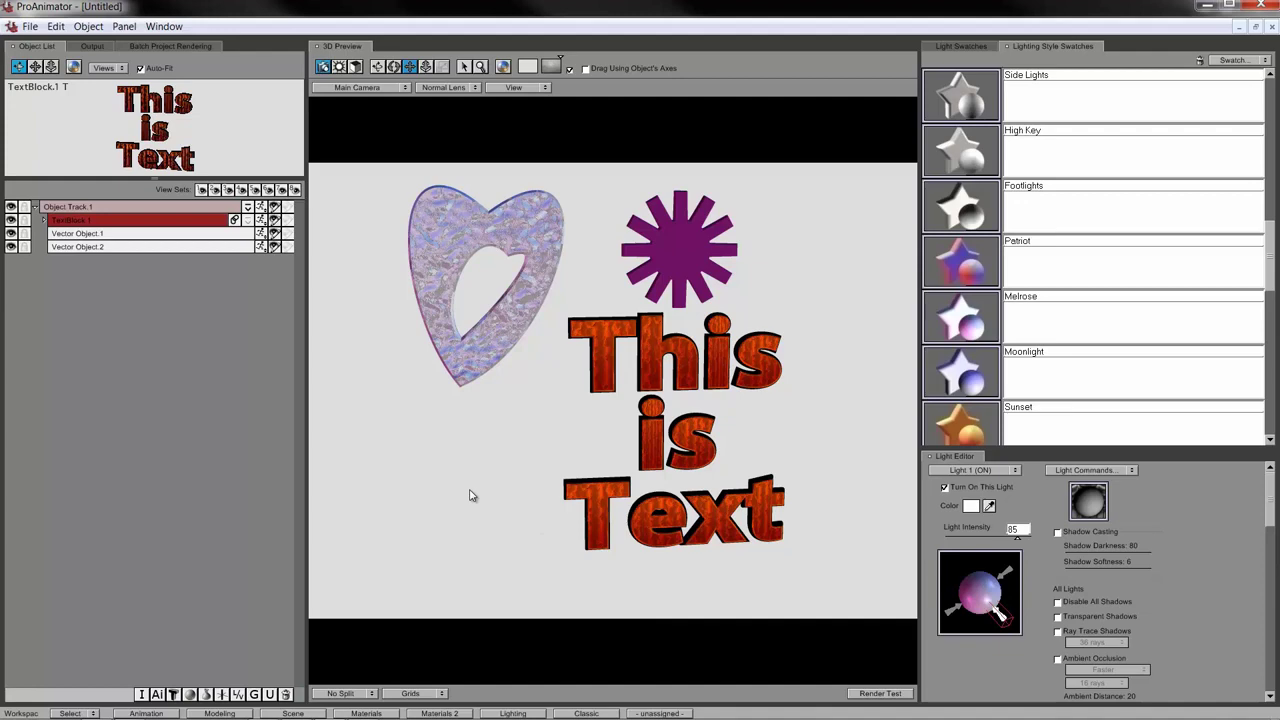
- In the Animation workspace, apply the Pour On and Pour Off object animation using the current object positions as starting positions, and preview it
left_click(146, 713)
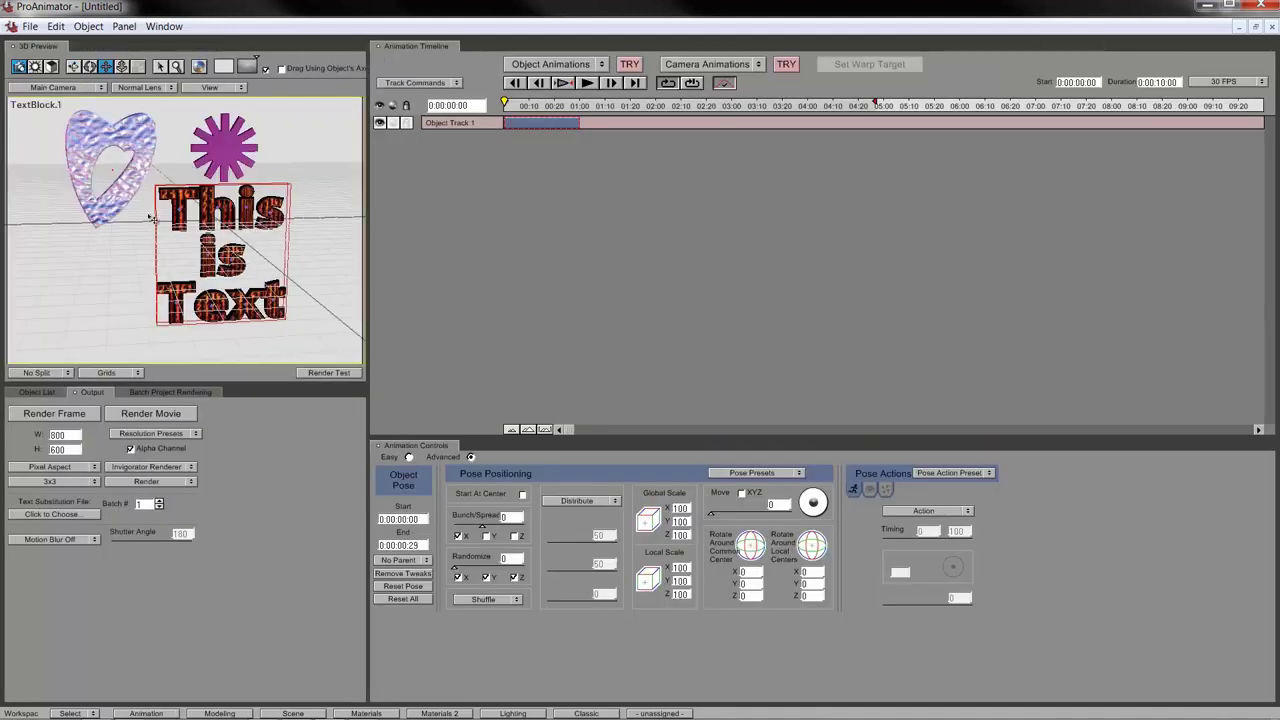
left_click(116, 206)
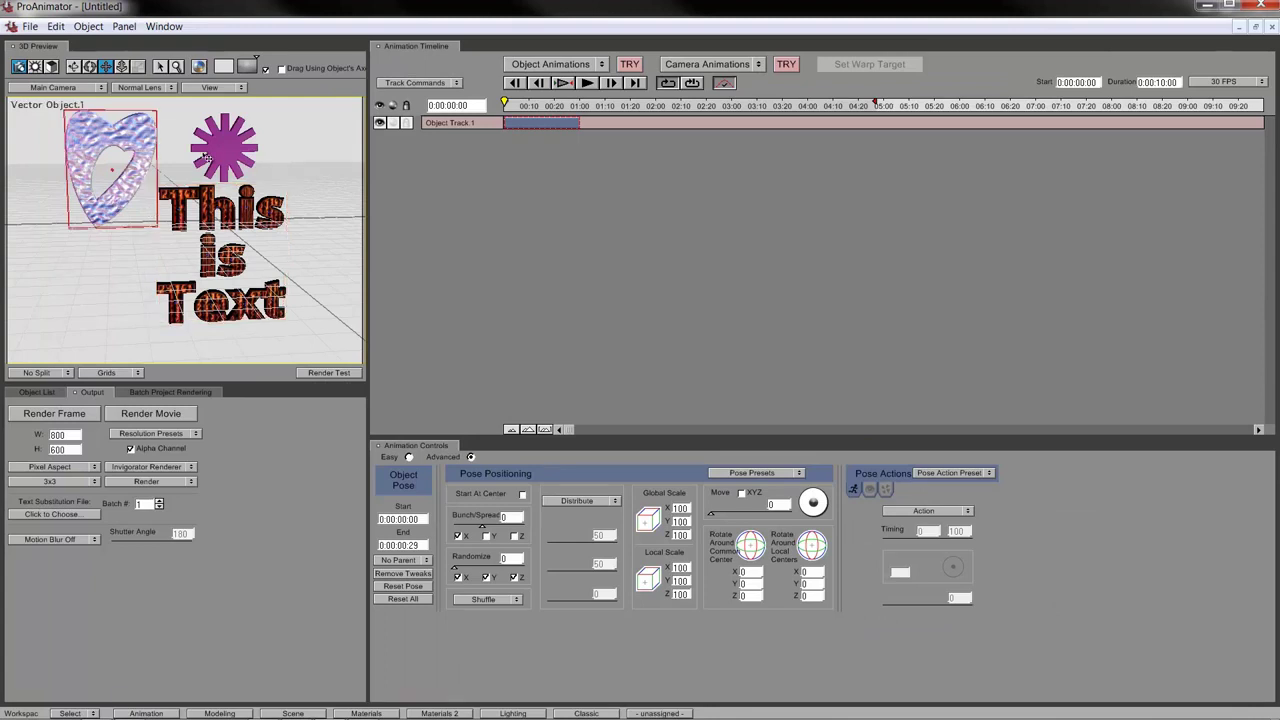
left_click(212, 168)
left_click(212, 225)
left_click(179, 161)
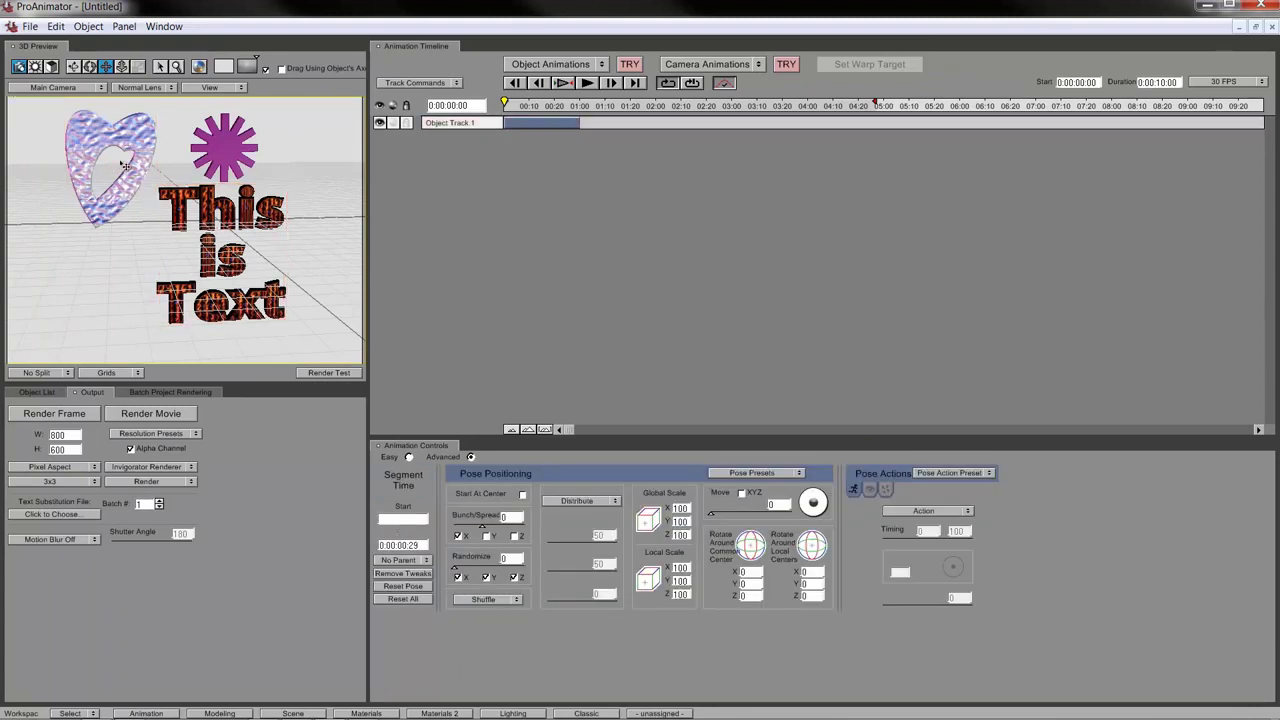
left_click(212, 250)
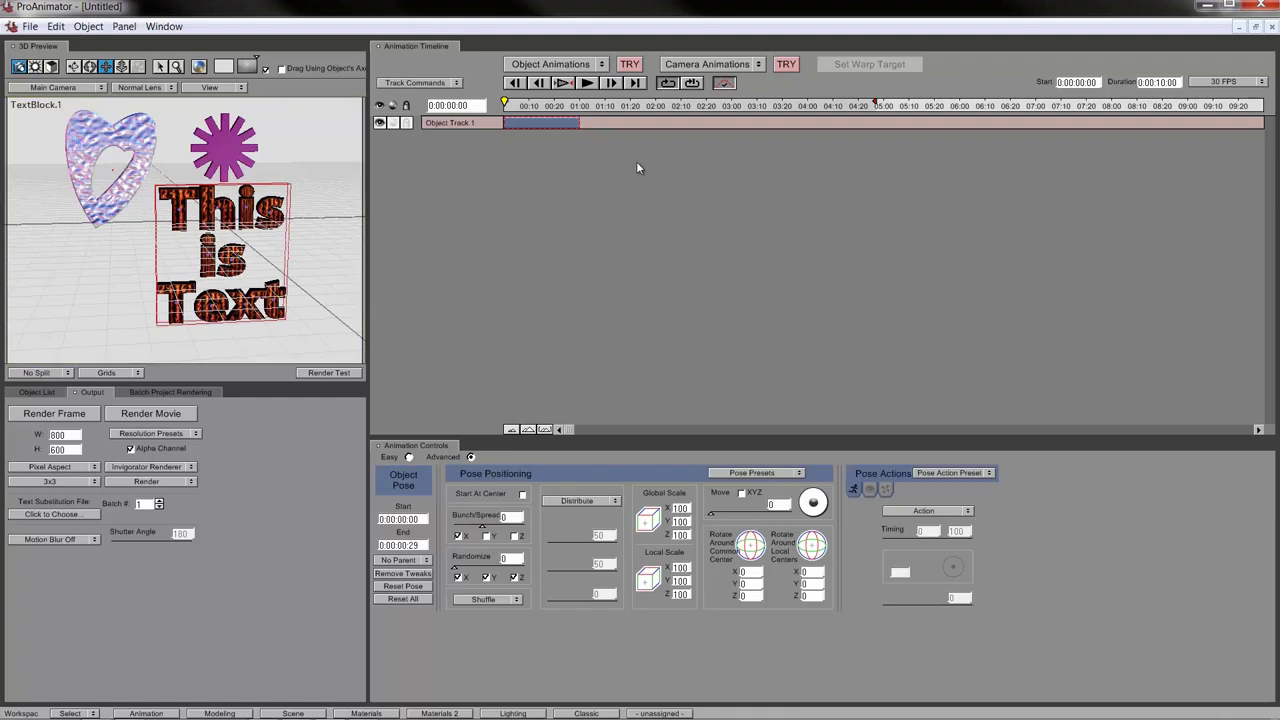
left_click(630, 65)
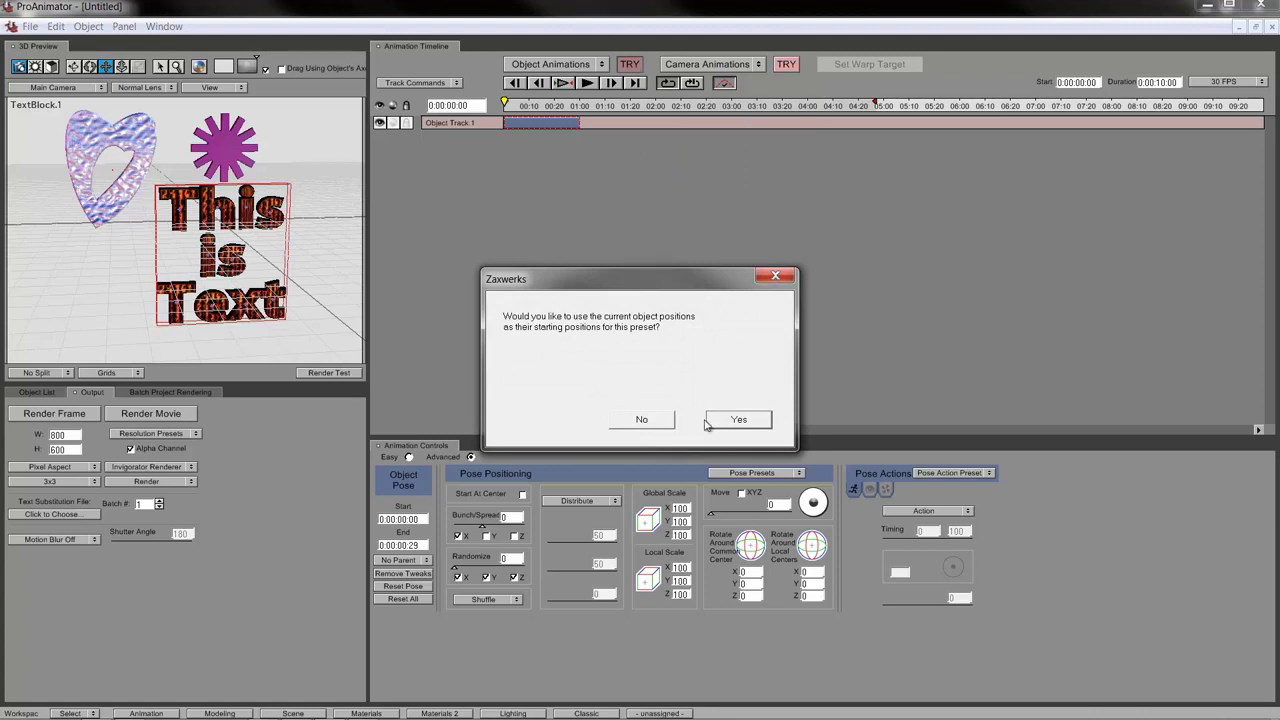
left_click(738, 419)
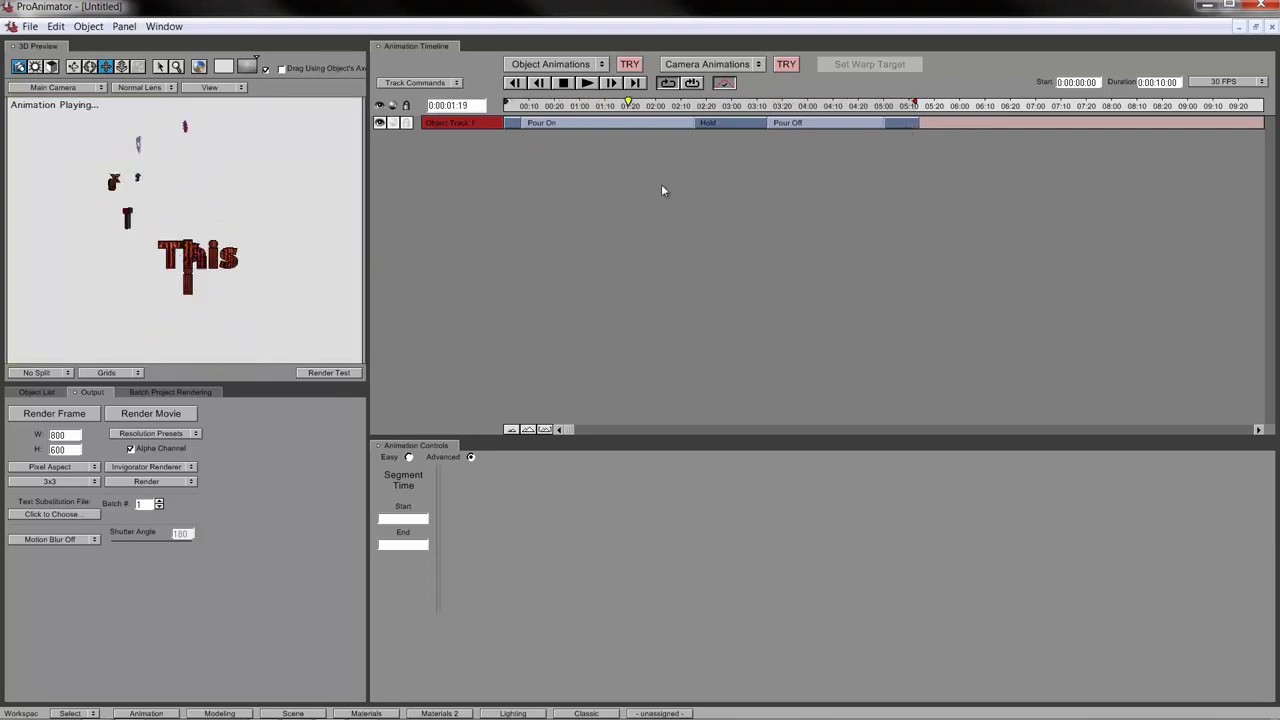
left_click(564, 84)
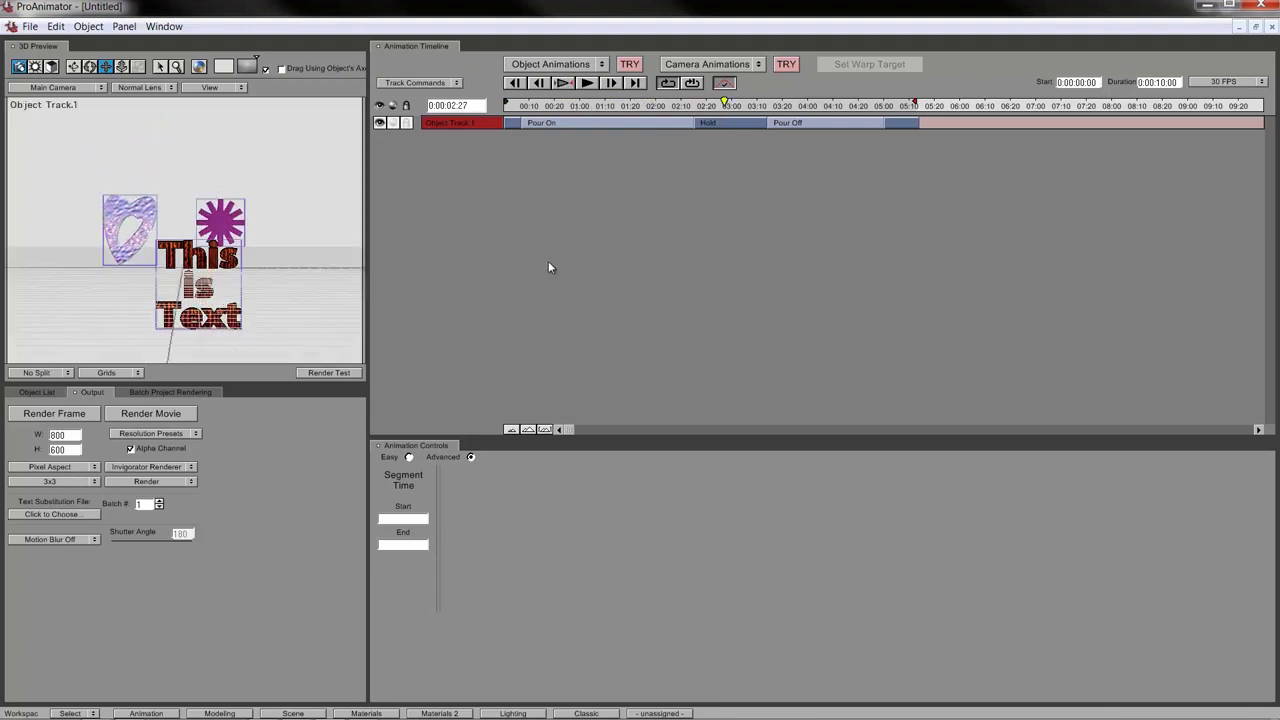
- Set up a movie render with the Desktop as destination and PNG as the file type
left_click(30, 27)
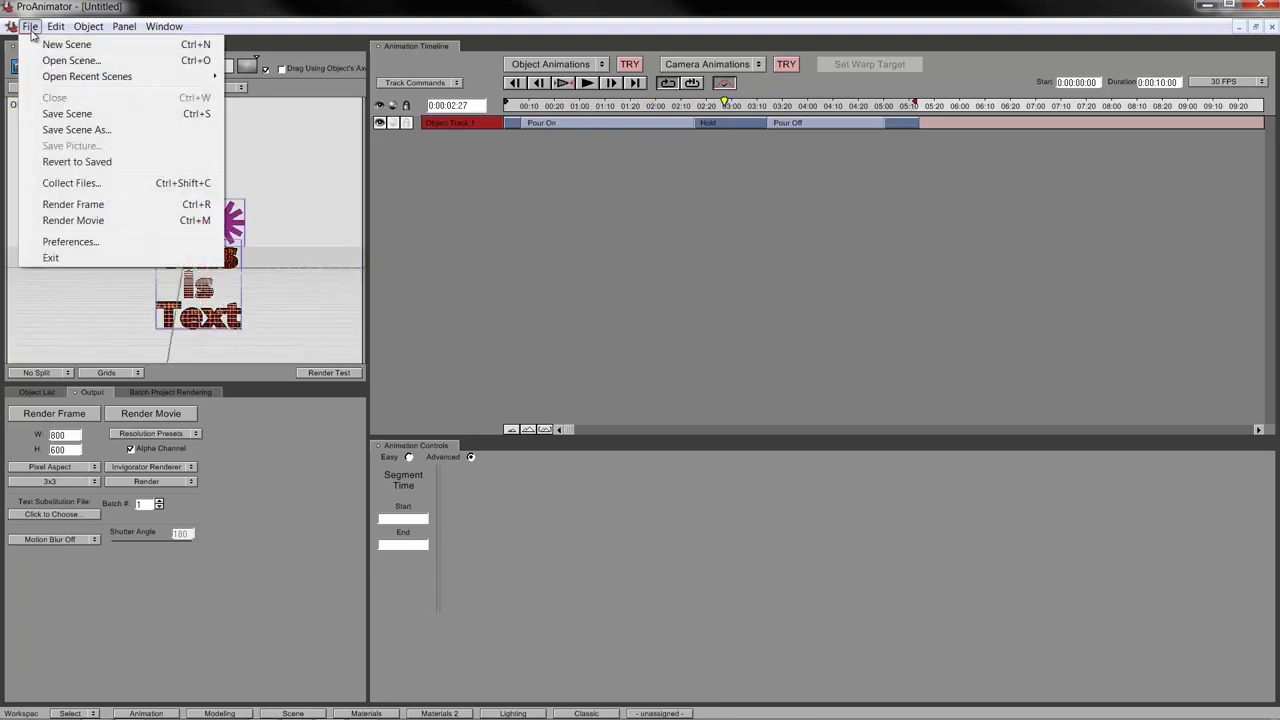
left_click(59, 221)
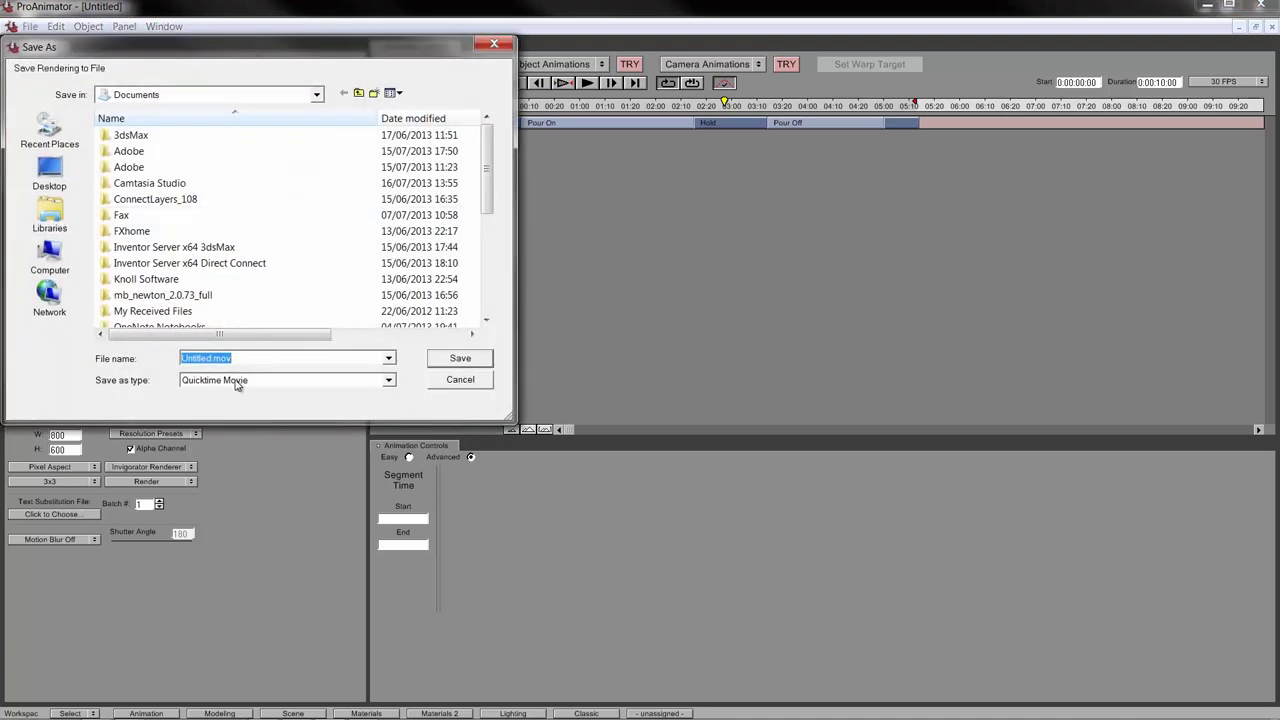
left_click(66, 182)
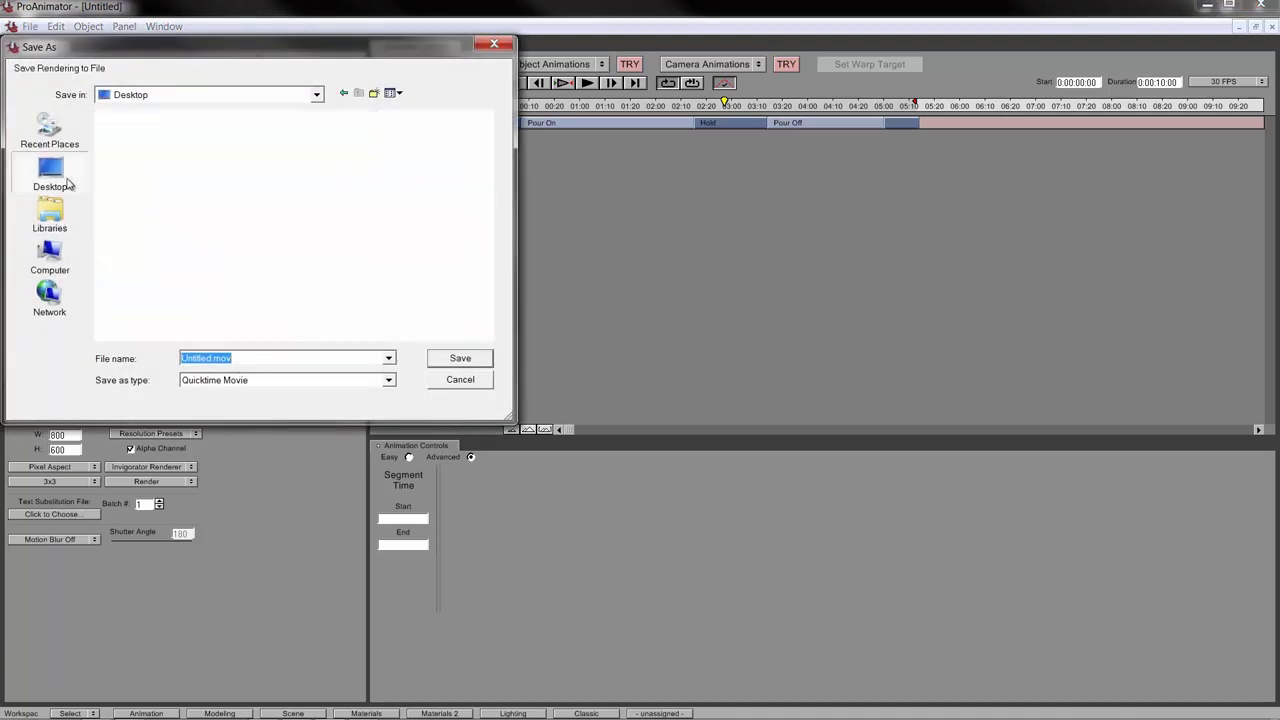
left_click(389, 380)
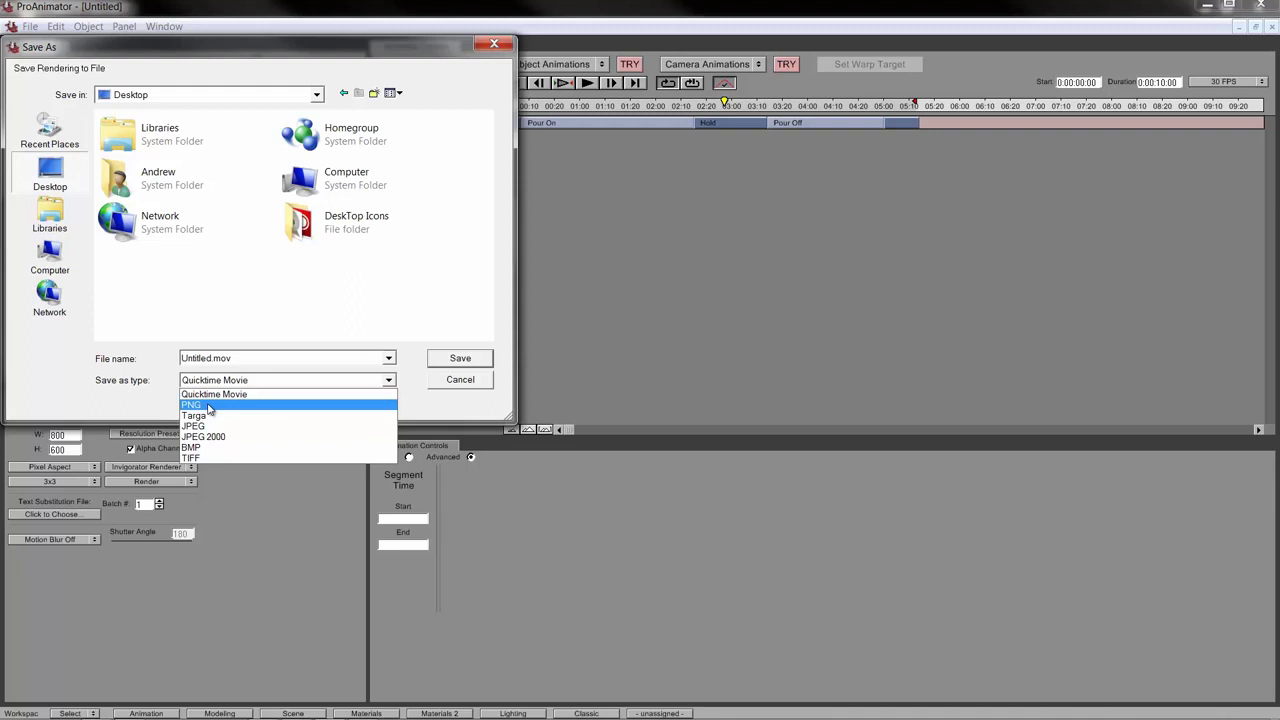
left_click(209, 406)
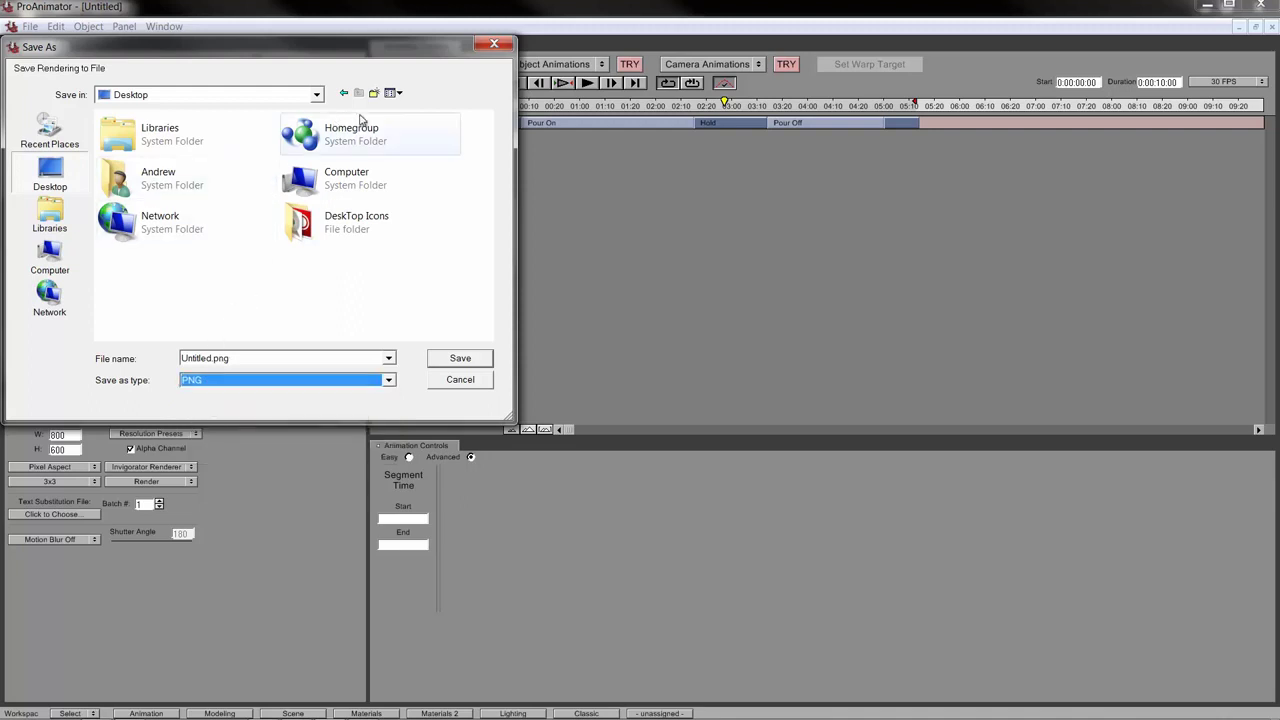
- Create a folder named Zaxwerks Output on the Desktop and render the PNG sequence into it under the name Test
left_click(373, 93)
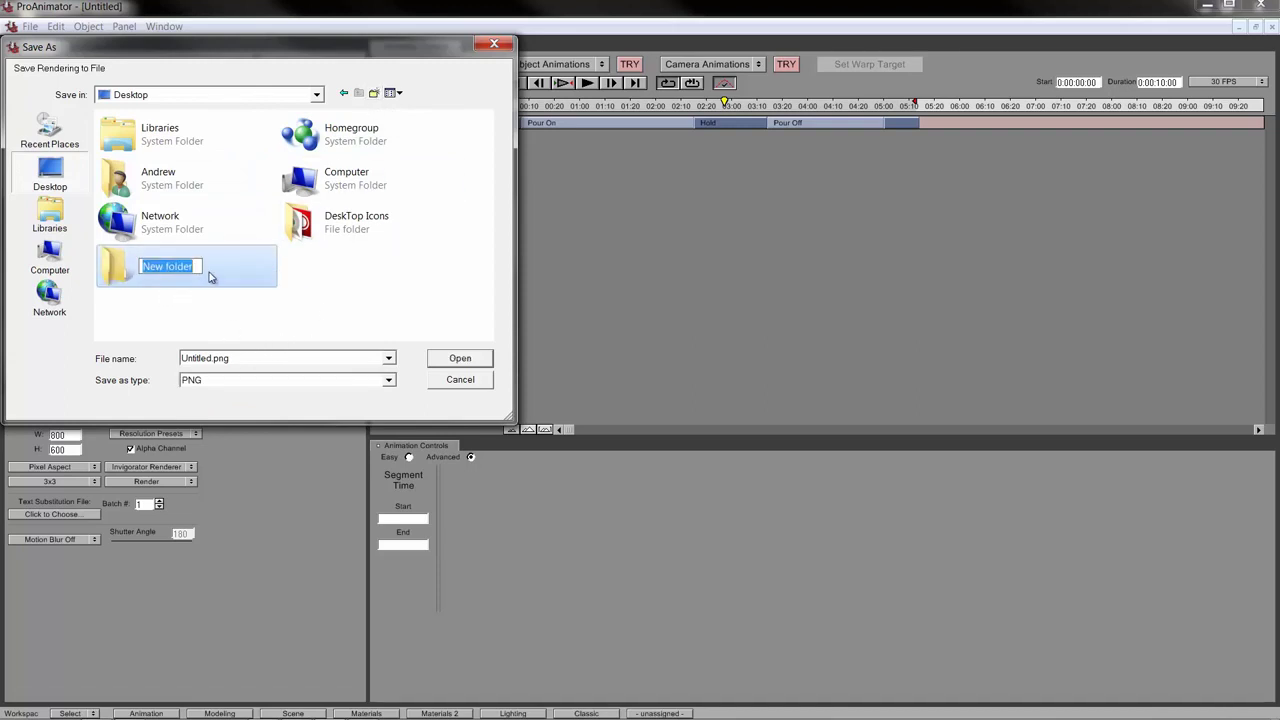
type("Zaxwerks Output")
key("Return")
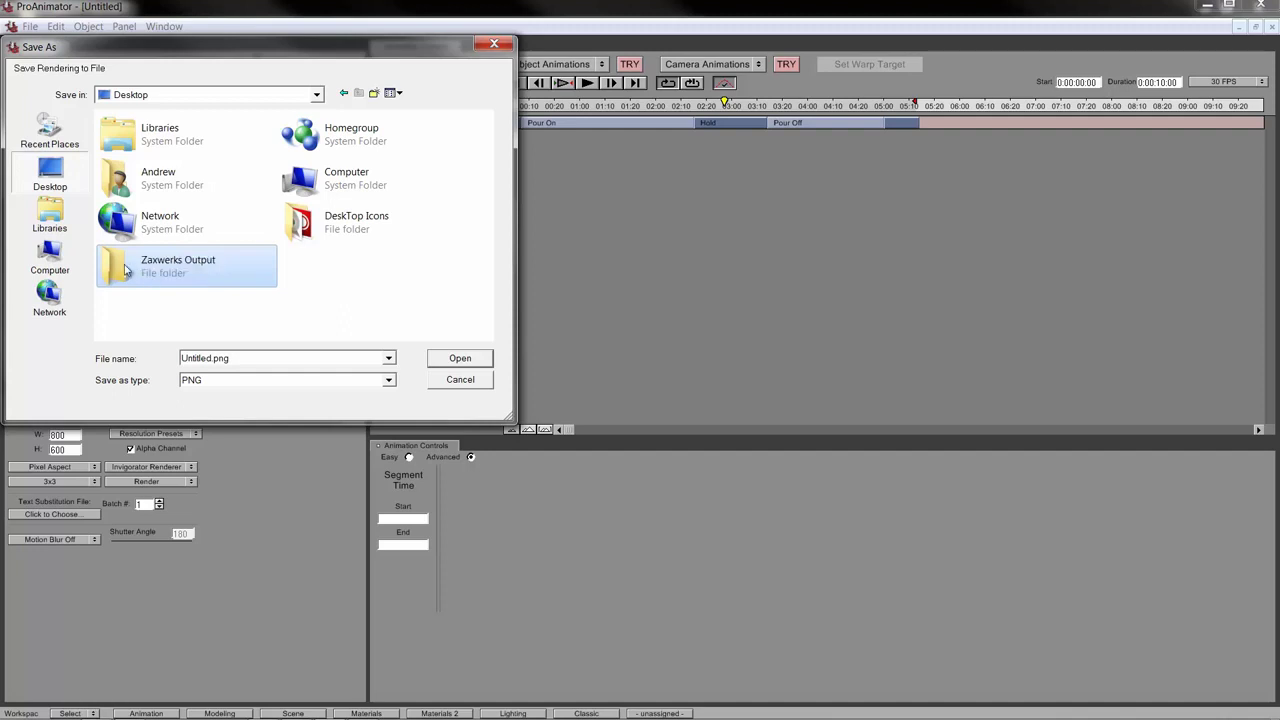
double_click(125, 268)
left_click(237, 358)
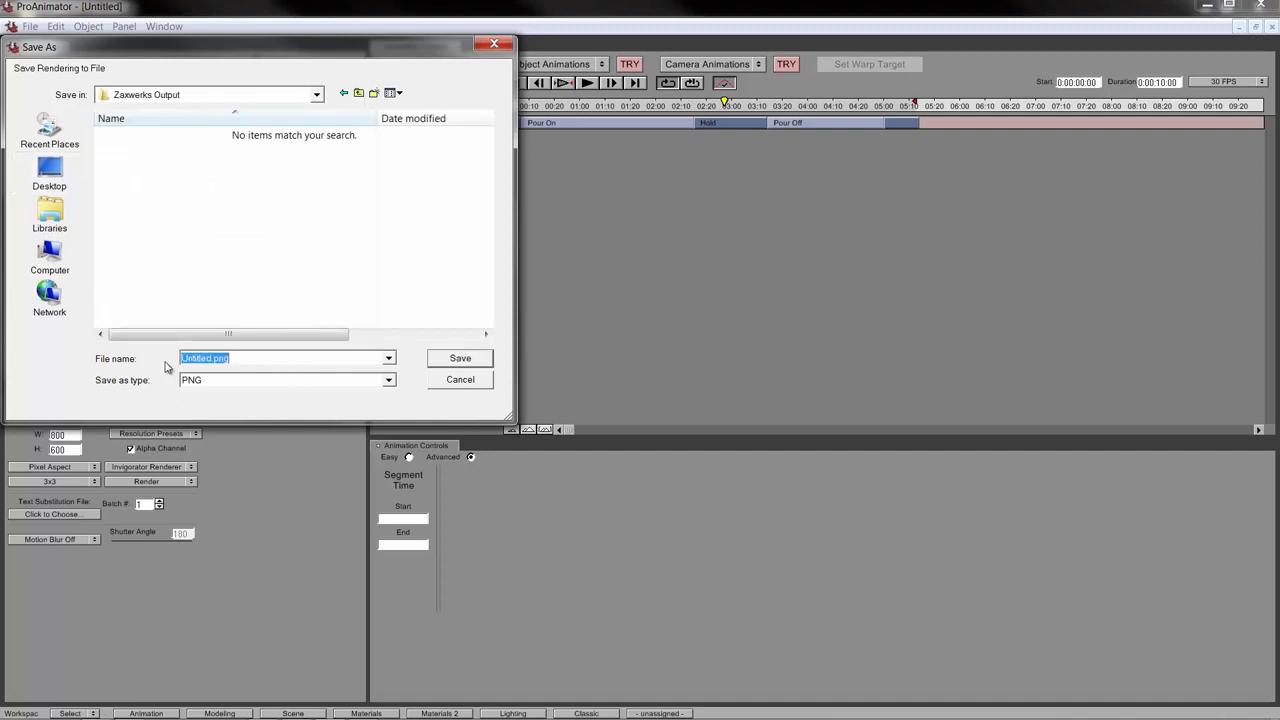
type("Test")
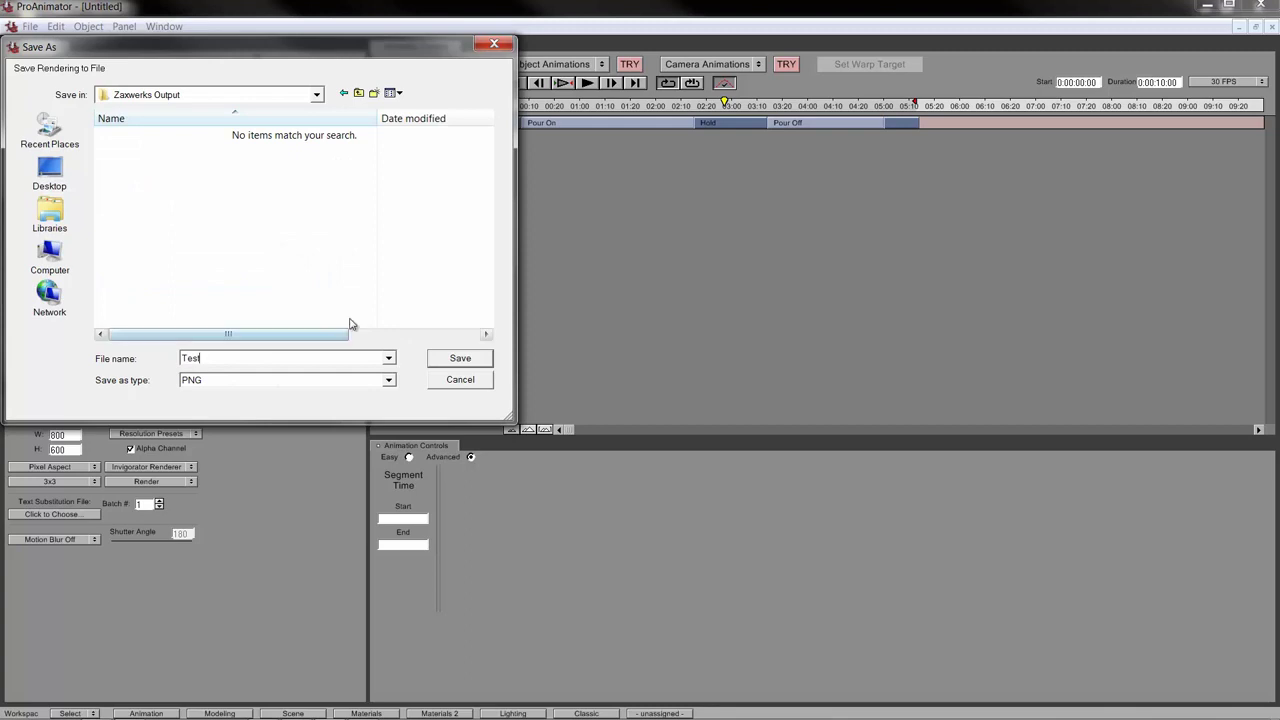
left_click(479, 358)
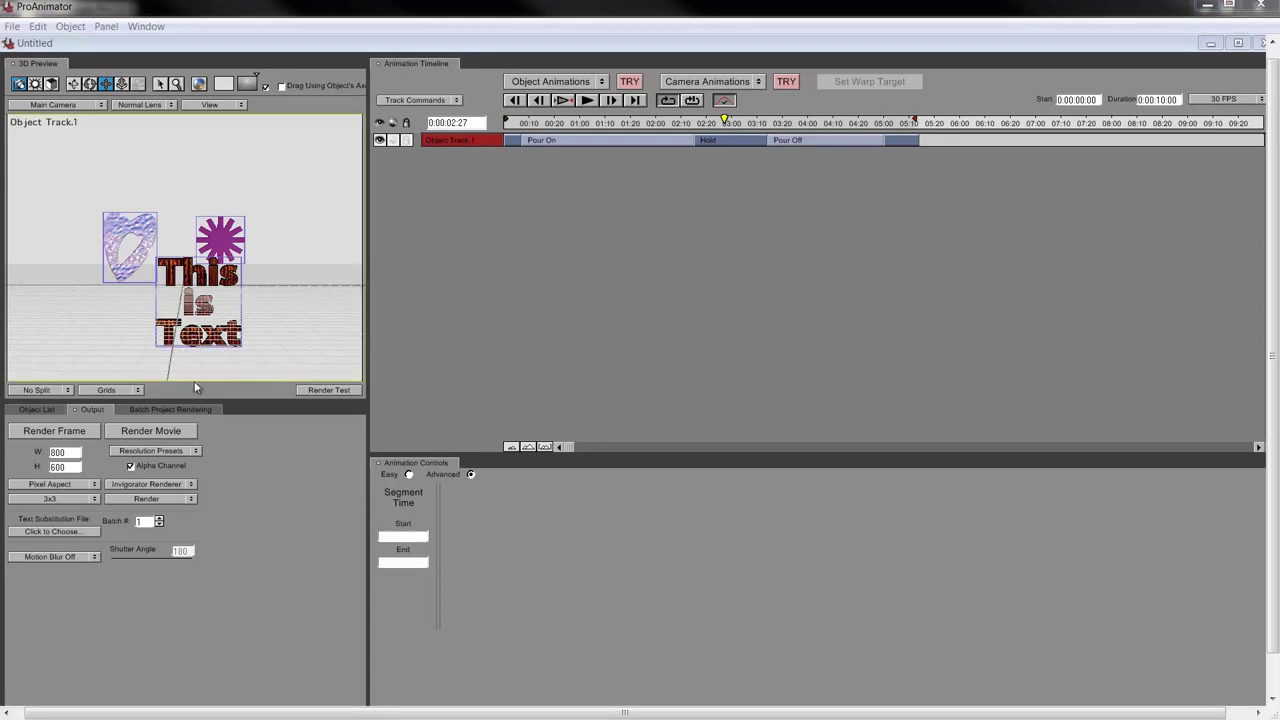
- Scrub back through the Pour Off and Pour On animation on the timeline and switch to Vegas Pro
left_click_drag(901, 124, 538, 157)
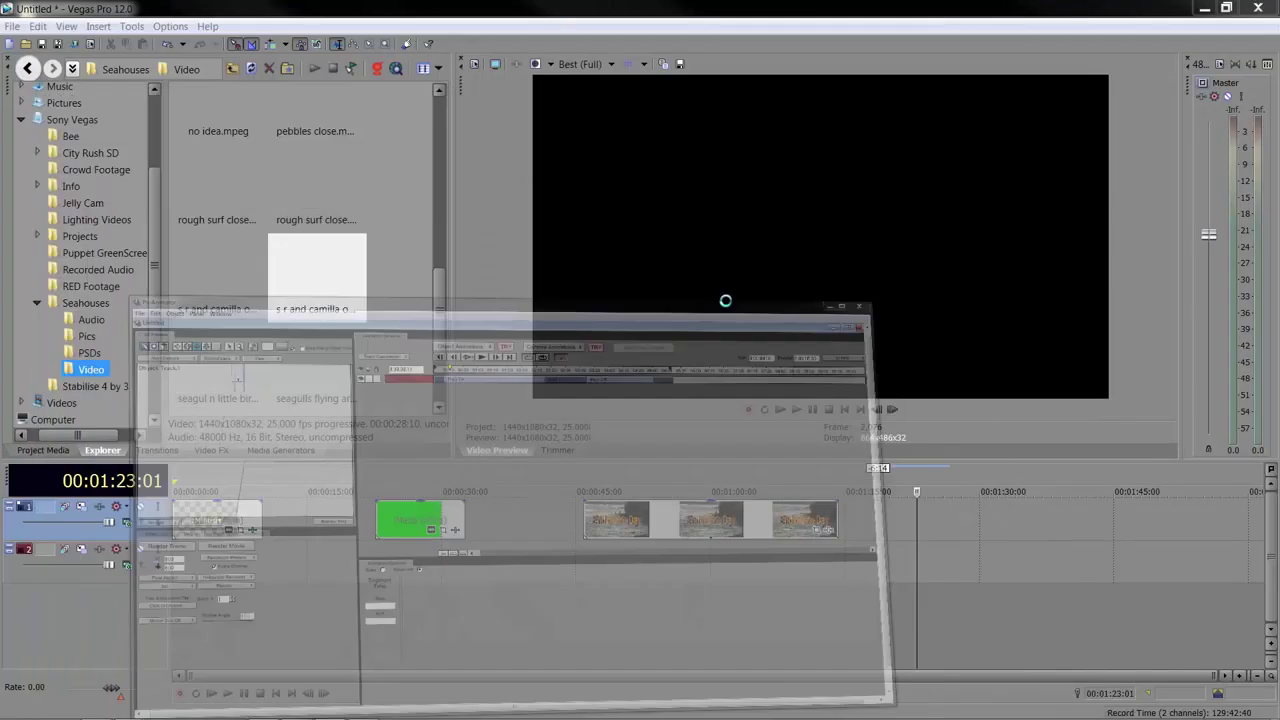
left_click(1203, 5)
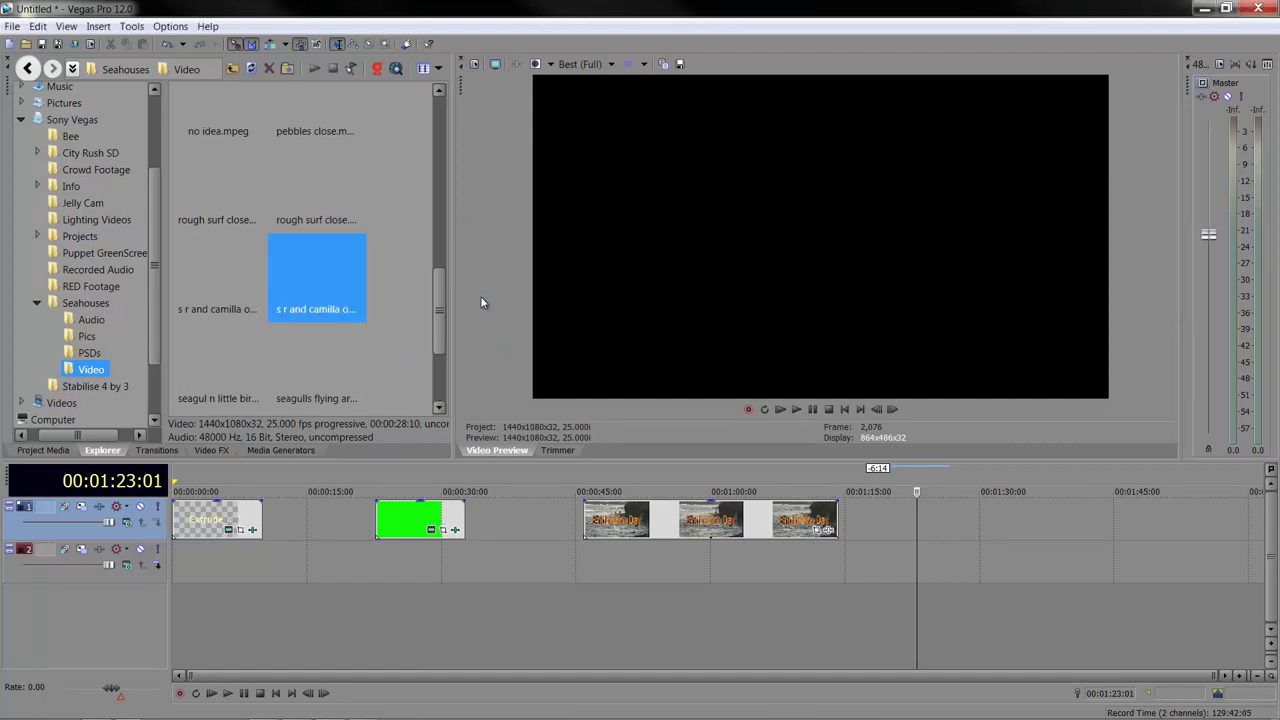
- Import the Test PNG files from the Desktop's Zaxwerks Output folder as one still-image sequence starting at Test_0000.png, accepting the default media properties
left_click(12, 27)
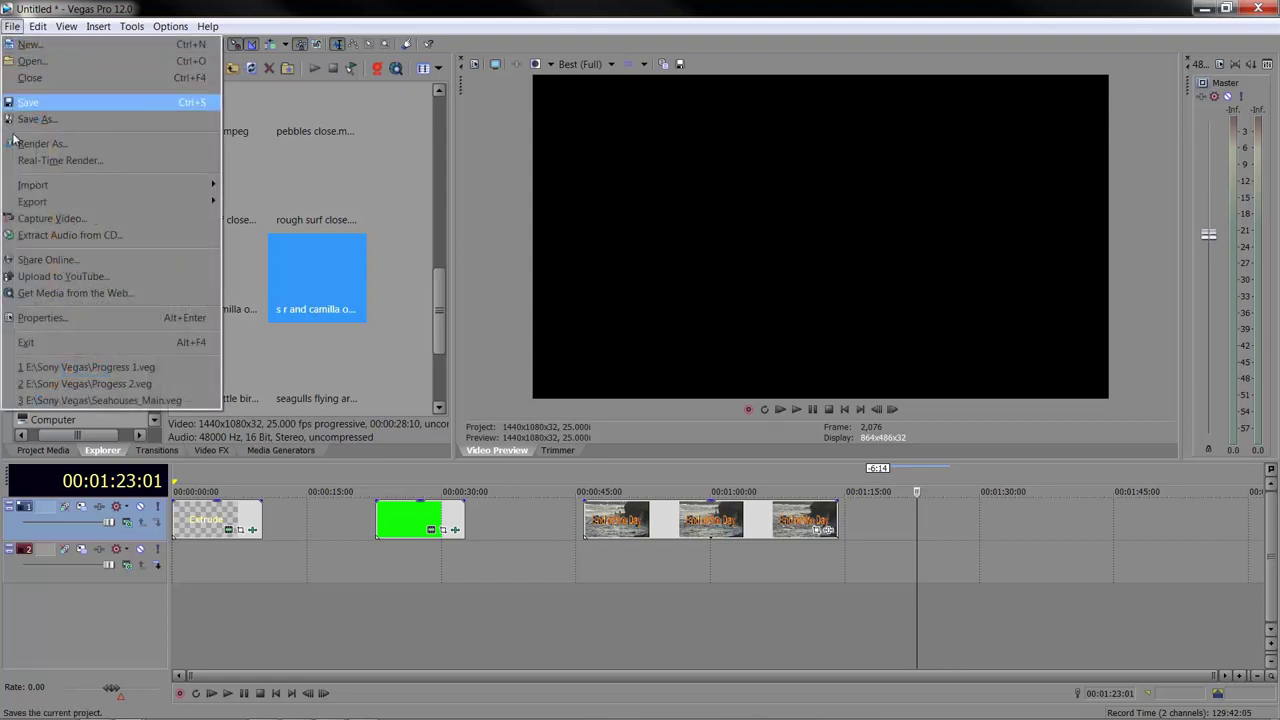
mouse_move(31, 190)
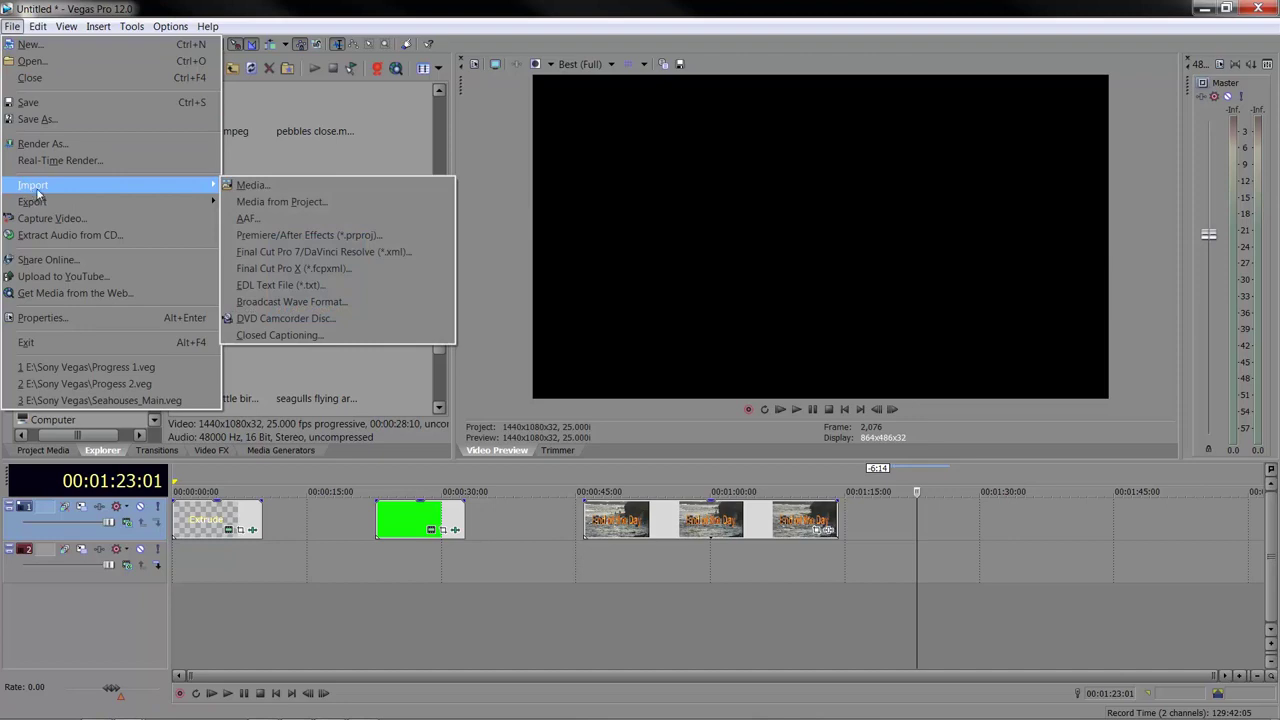
left_click(277, 190)
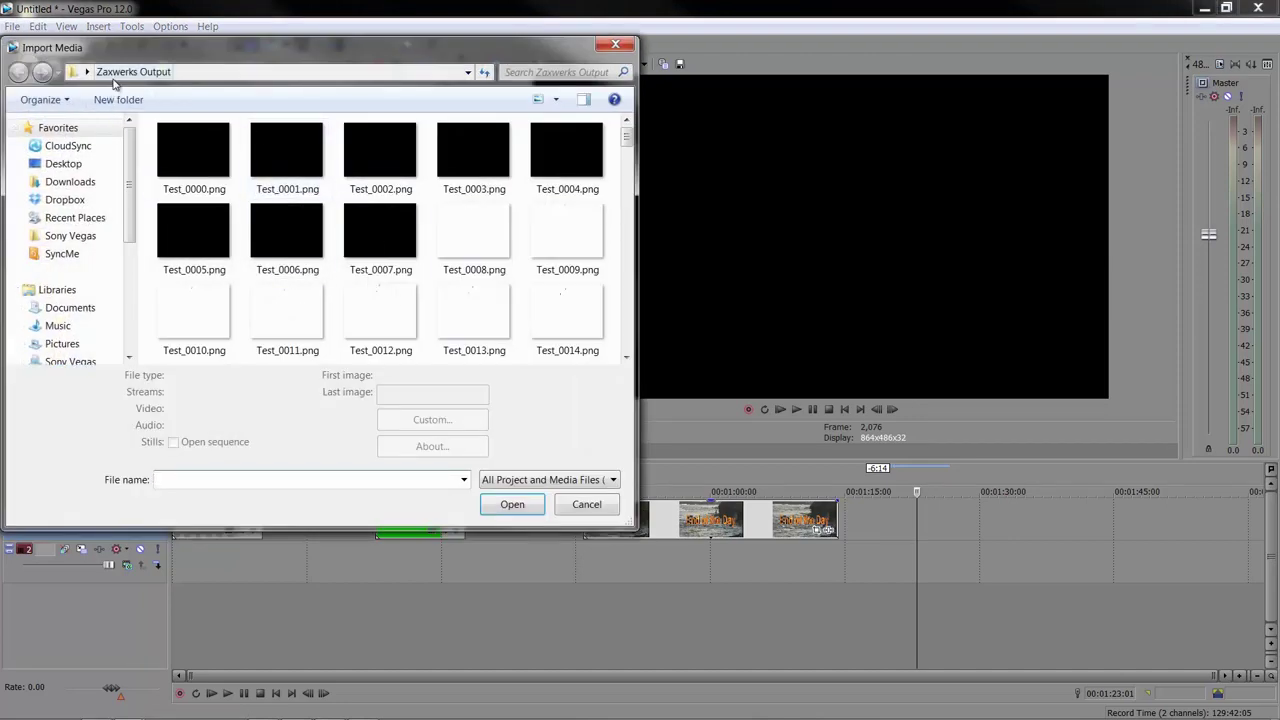
left_click(70, 166)
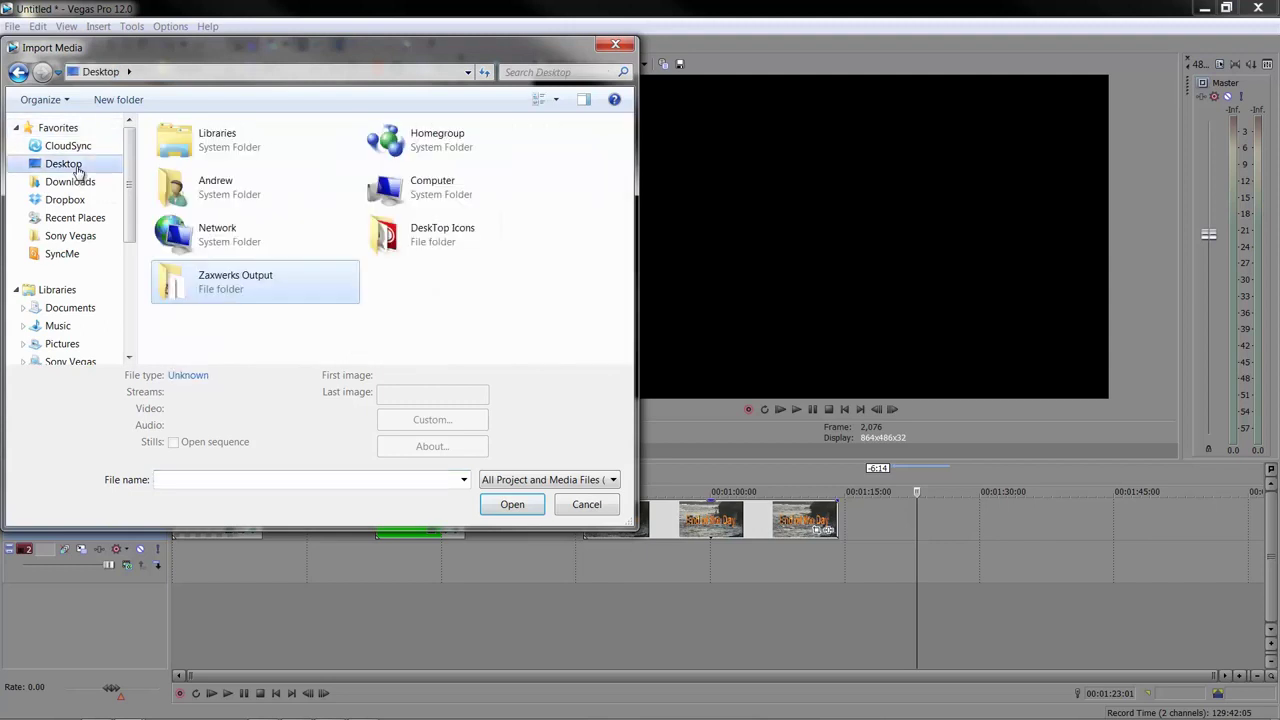
double_click(216, 295)
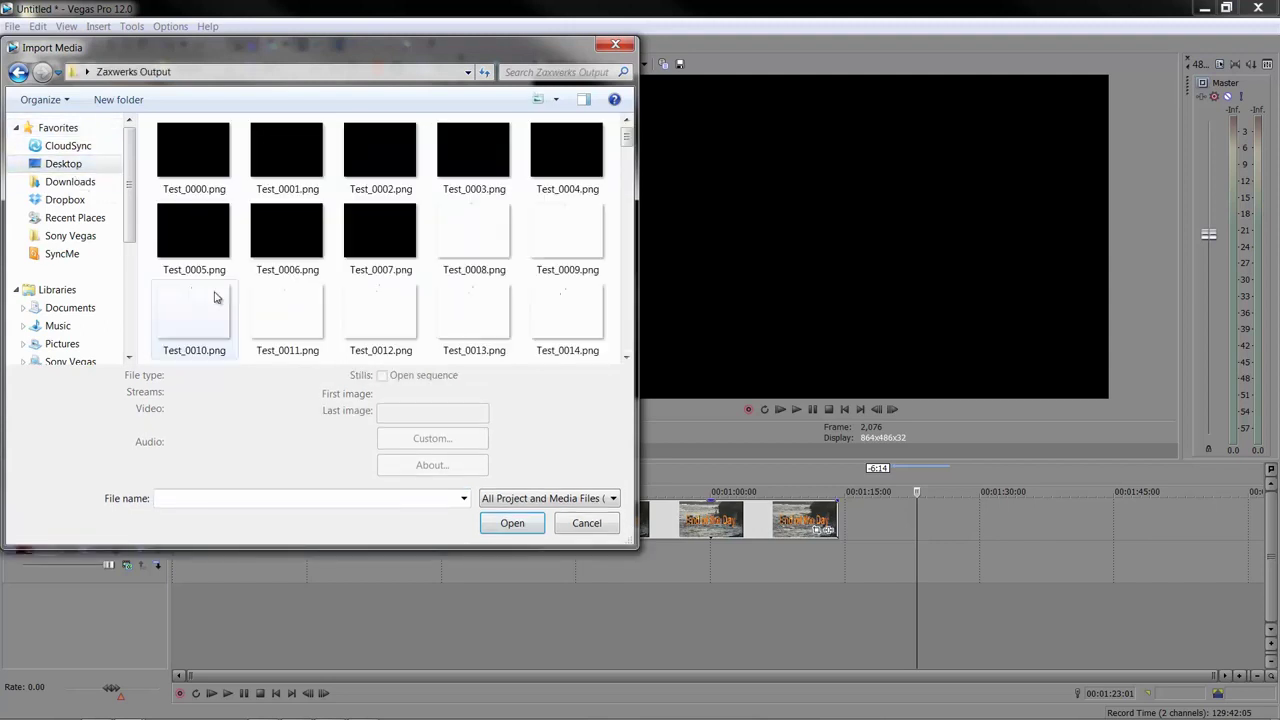
left_click(195, 155)
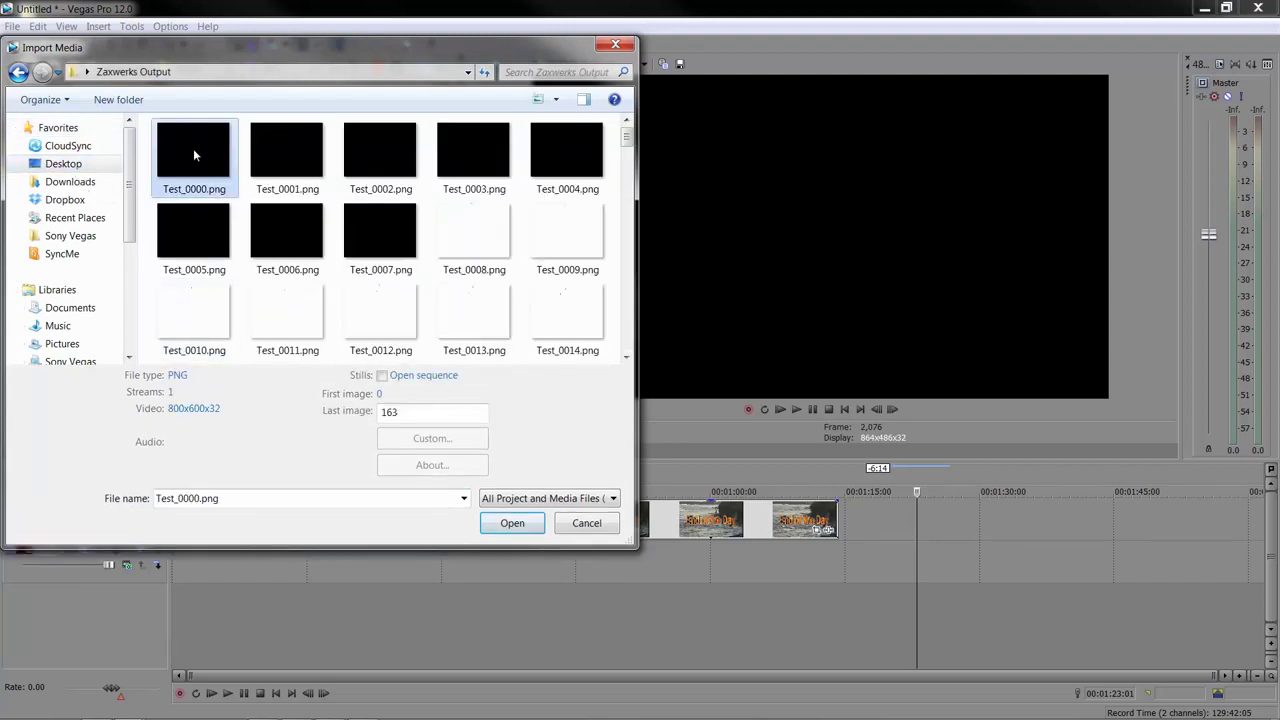
left_click(382, 376)
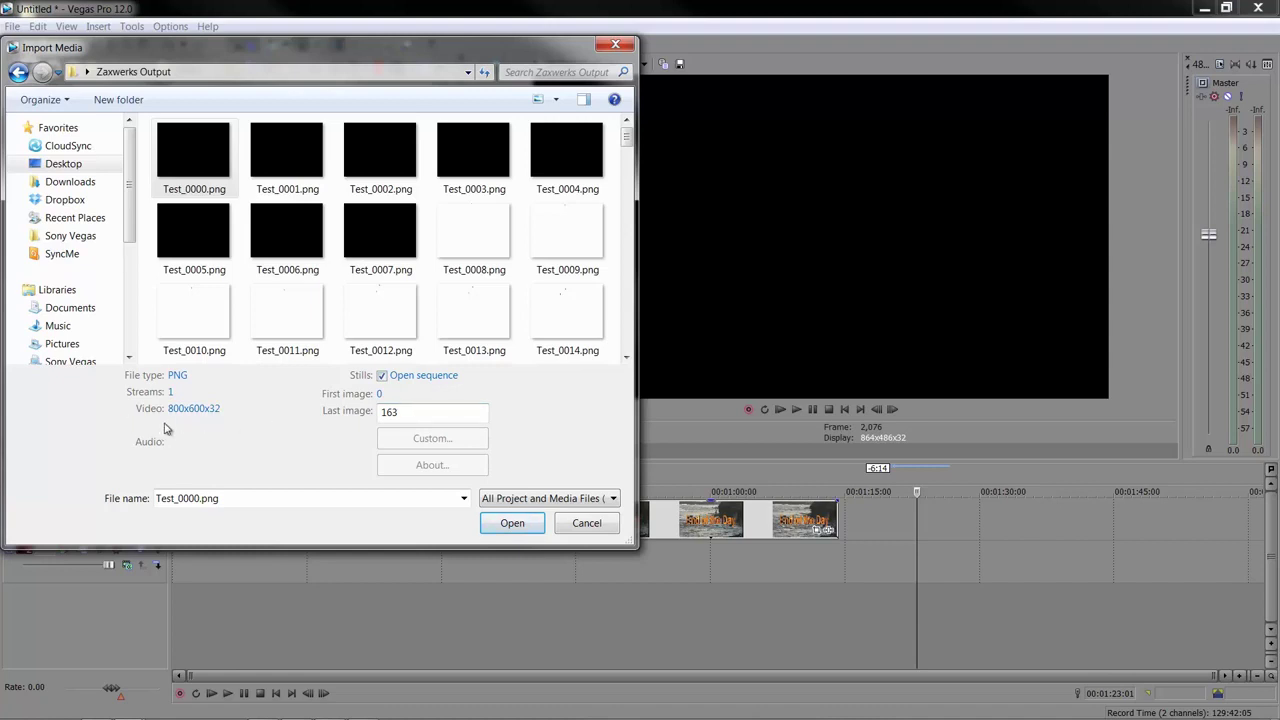
left_click(510, 526)
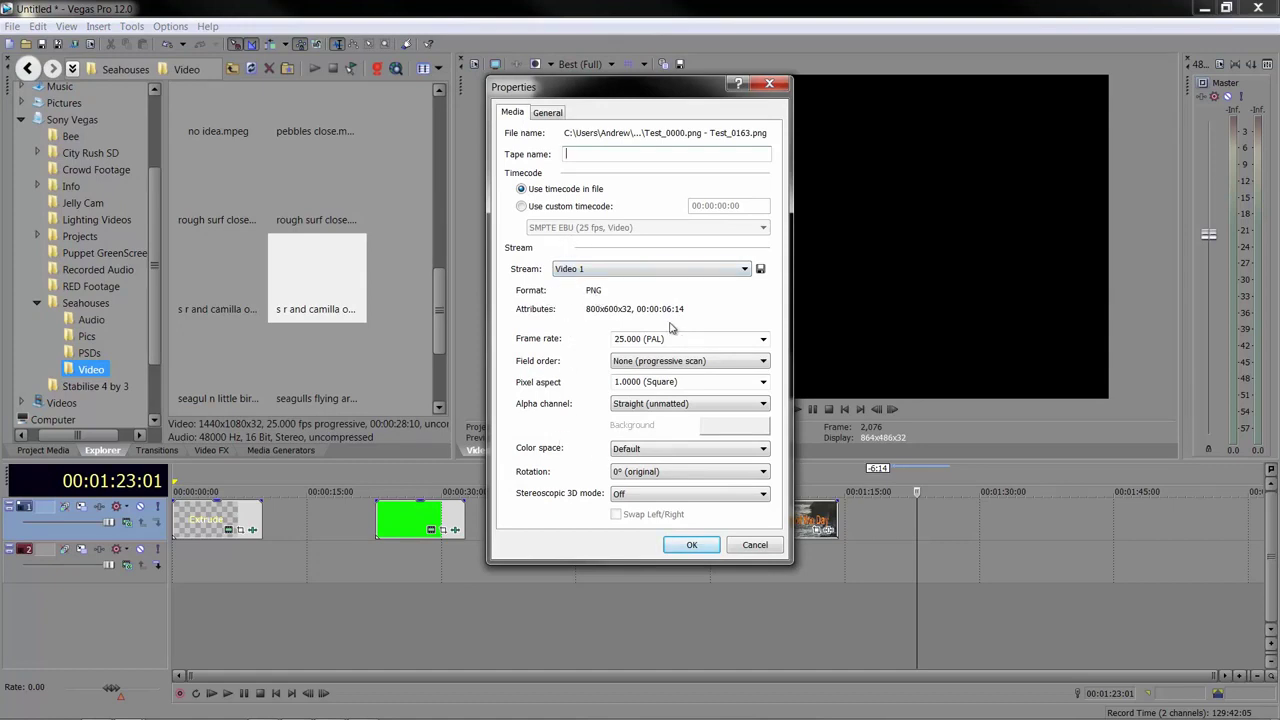
left_click(691, 545)
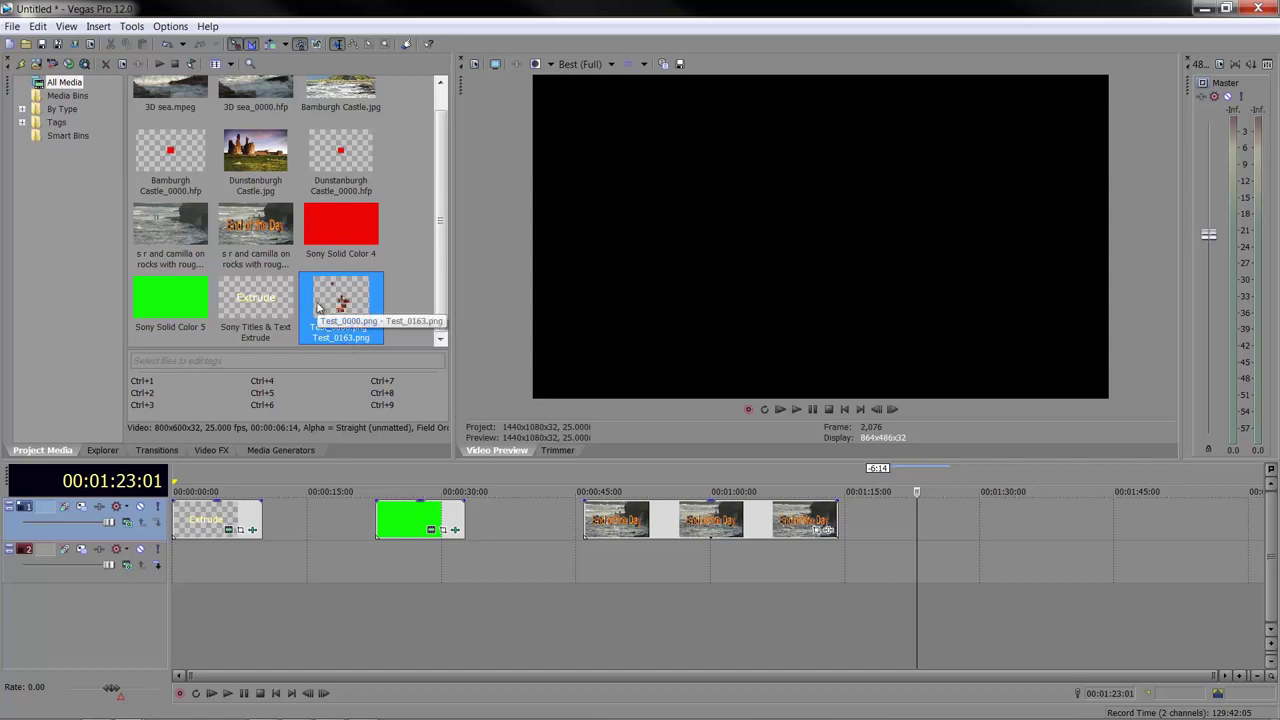
- Place the imported Test sequence on the first track at 00:01:20:13, after the existing clips, and preview it
mouse_move(330, 302)
left_mouse_down()
mouse_move(917, 514)
mouse_move(905, 518)
mouse_move(894, 491)
left_mouse_up()
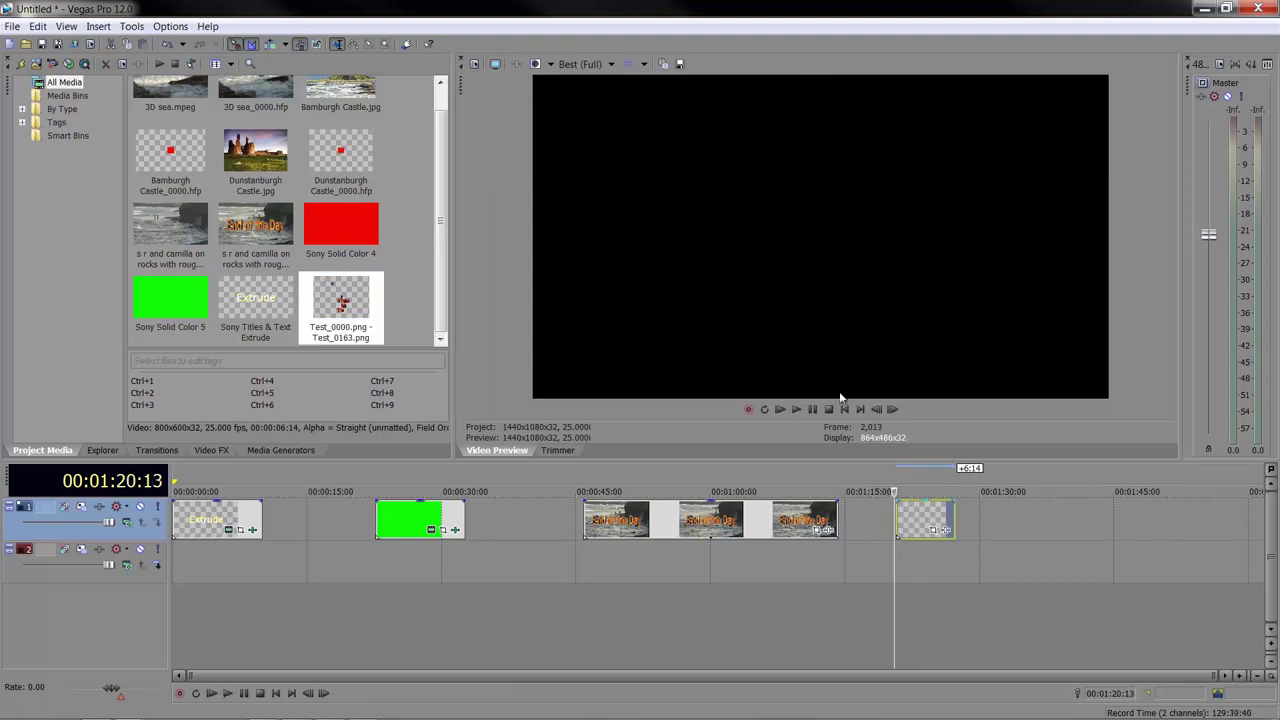
left_click(796, 410)
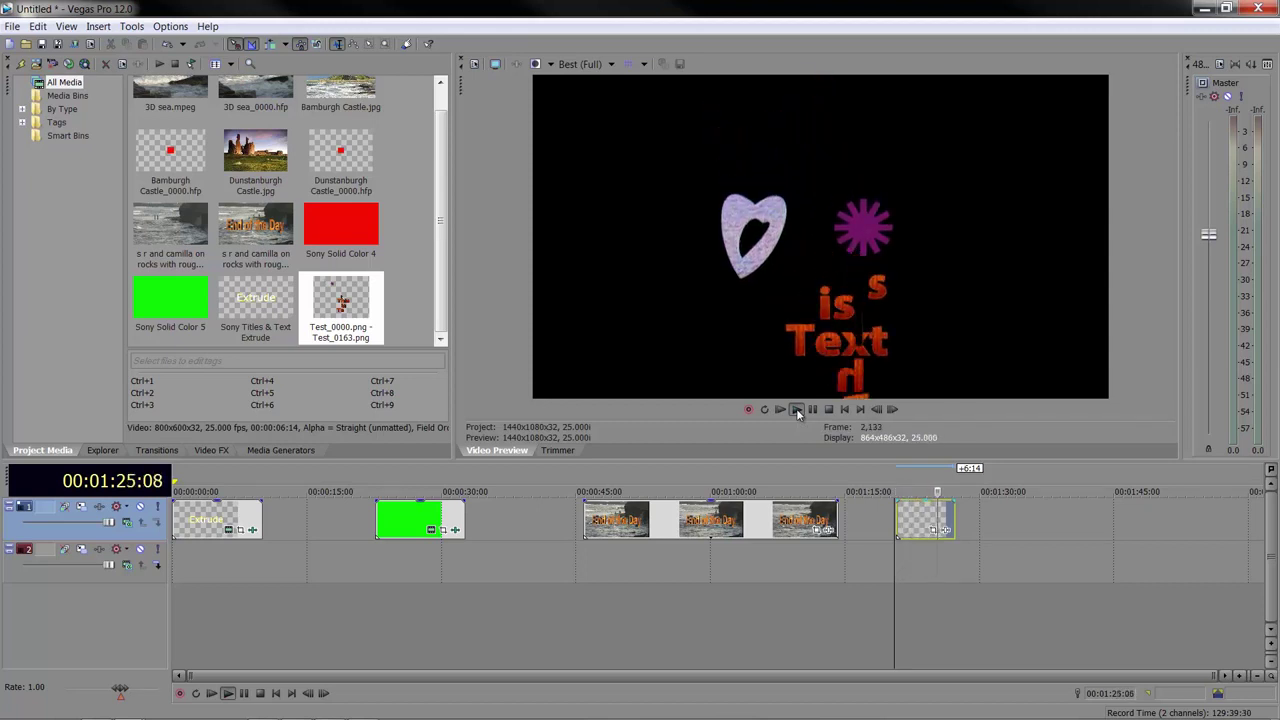
key("space")
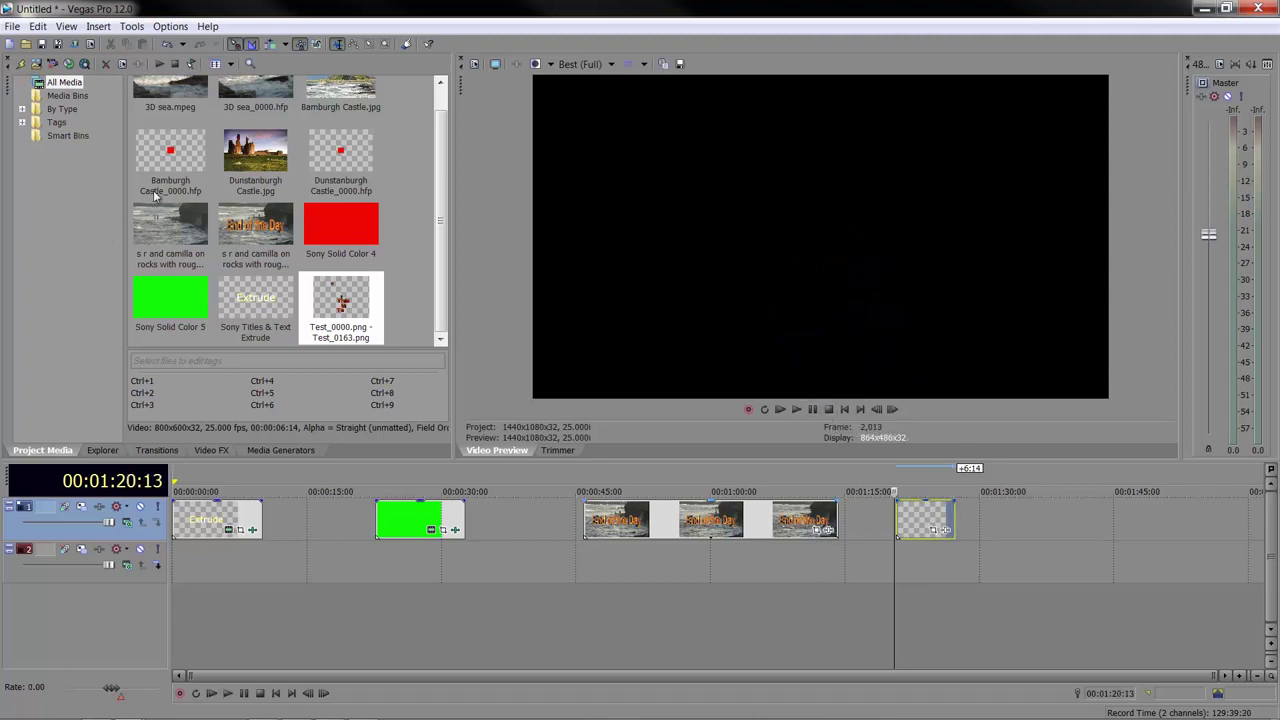
- Add Dunstanburgh Castle.jpg to the second track directly beneath the Test sequence, play the composite and park the playhead at 00:01:23:07
left_click_drag(252, 168, 955, 561)
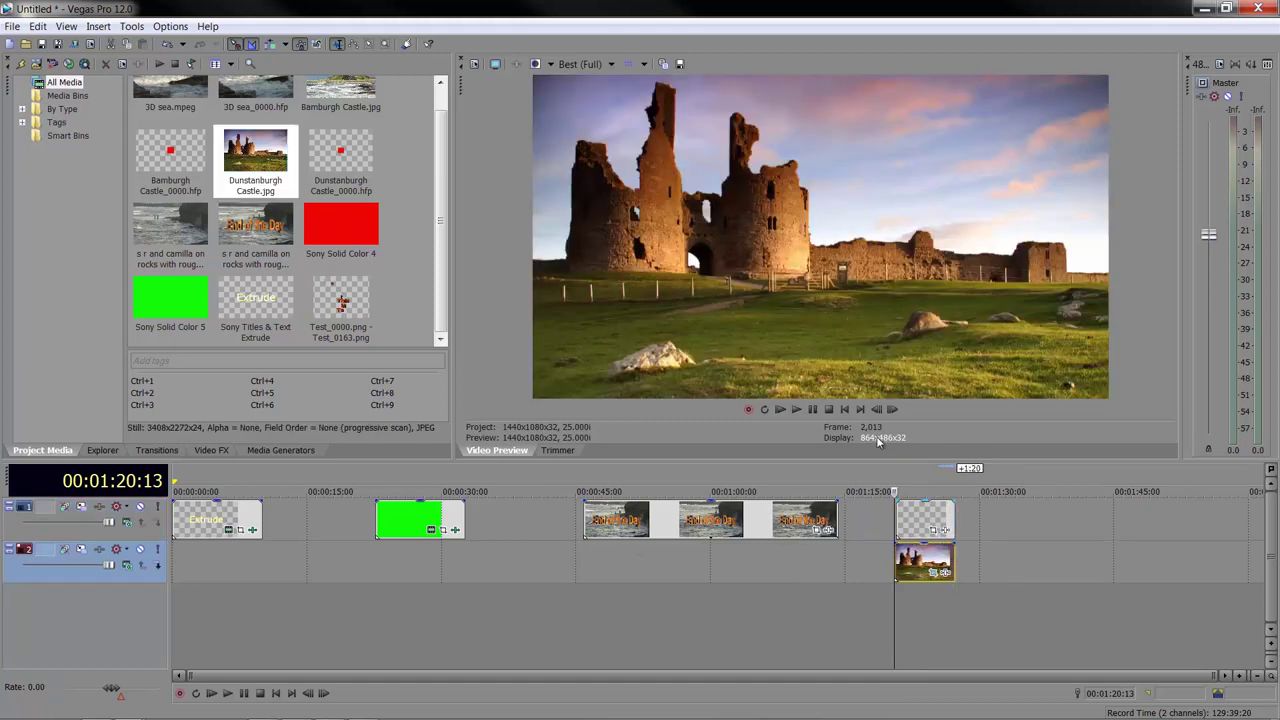
left_click(795, 409)
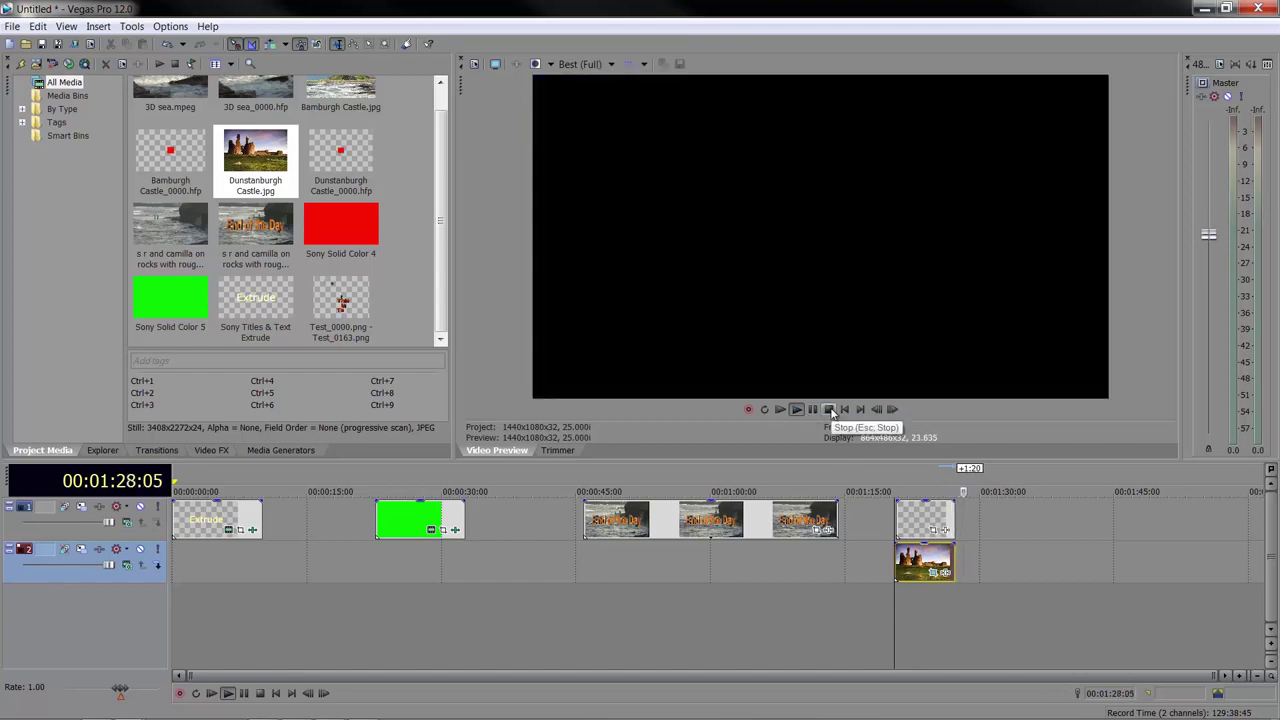
left_click(829, 409)
left_click(918, 525)
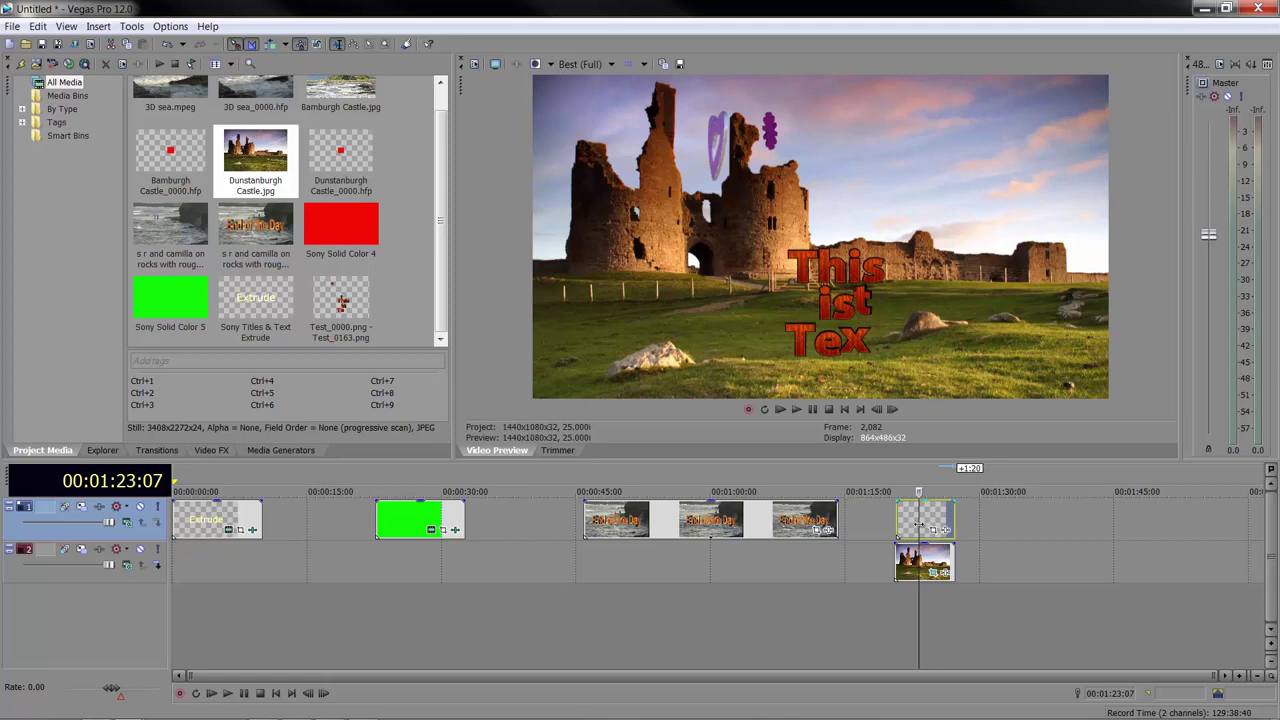
- Switch to ProAnimator to look at the animated scene again and return to the Vegas Pro project
left_click(1204, 9)
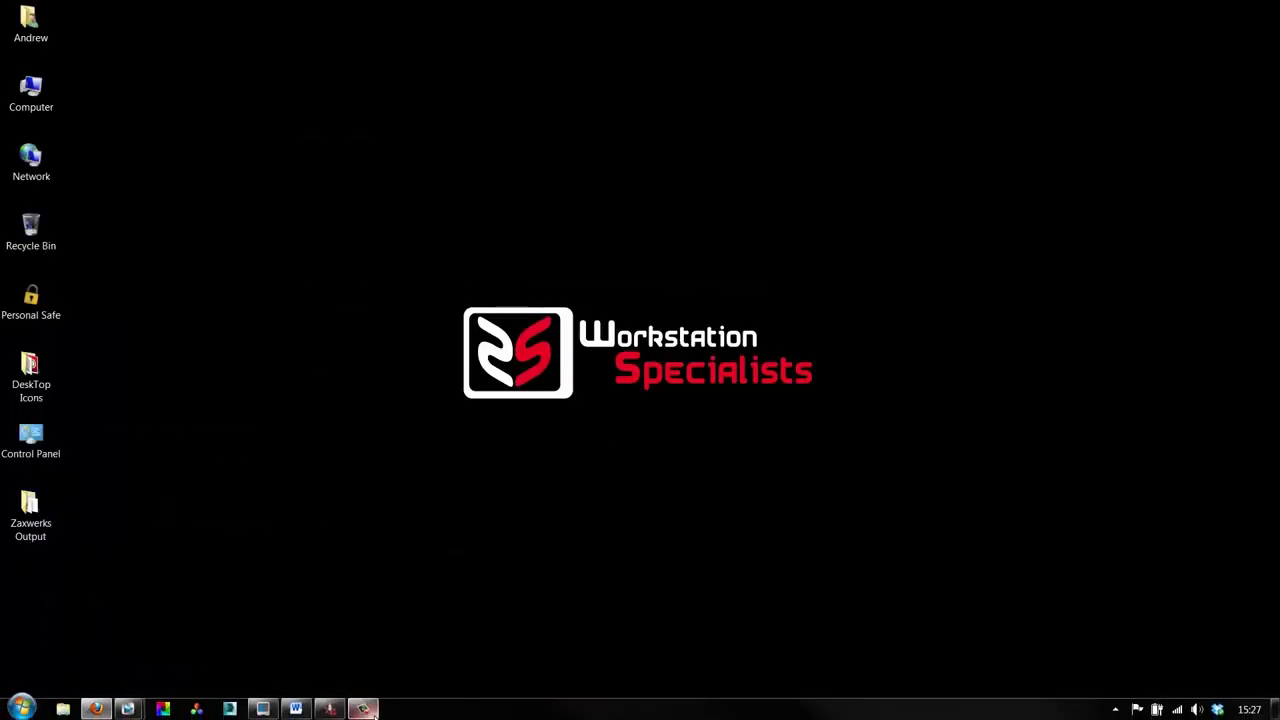
left_click(330, 709)
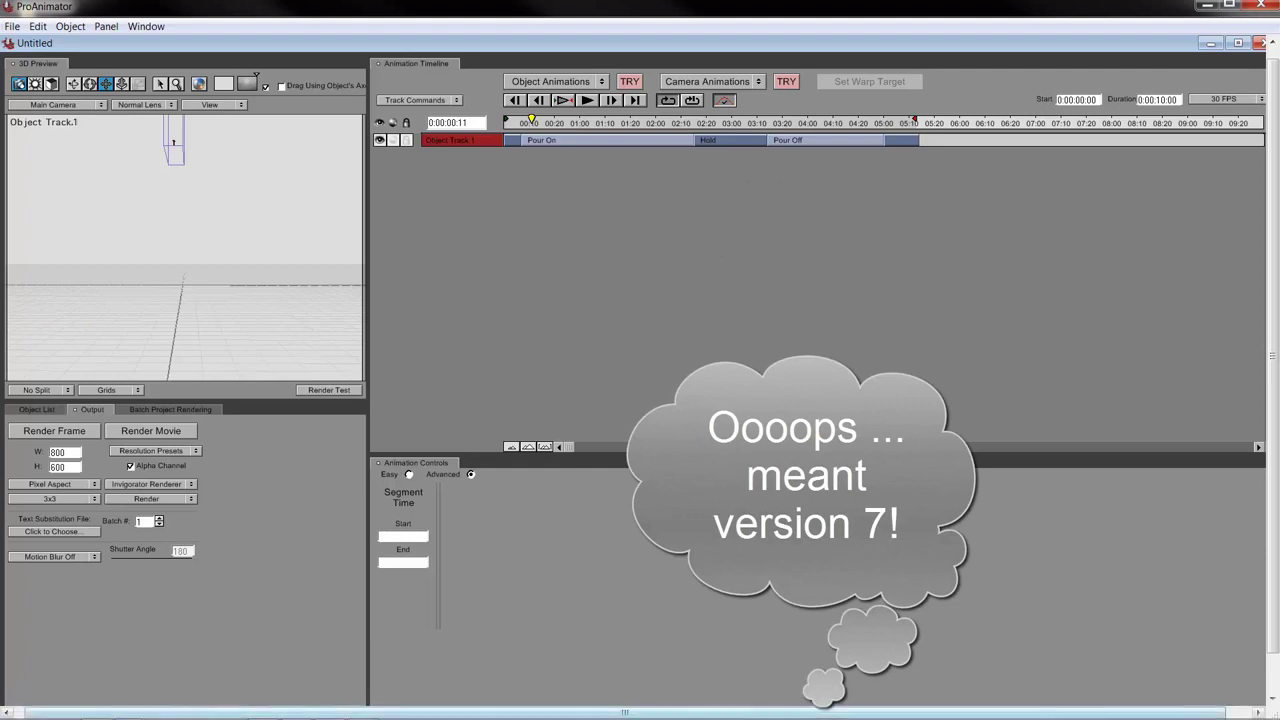
mouse_move(156, 717)
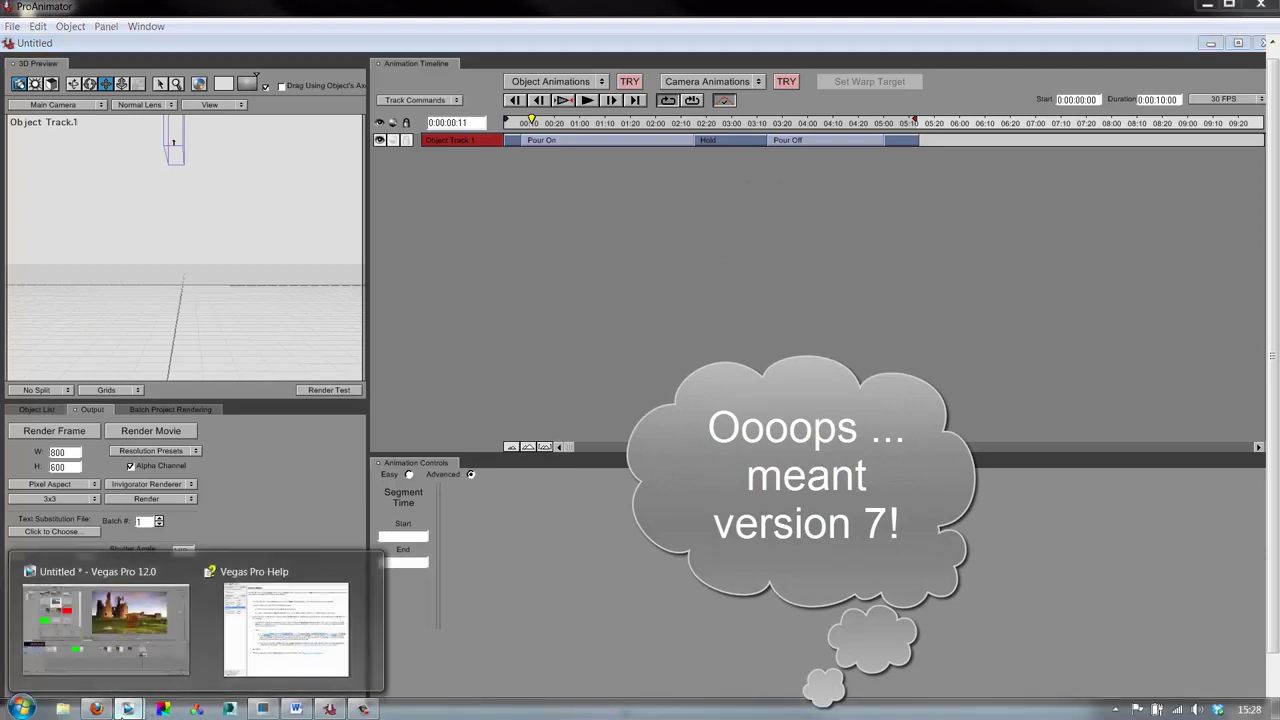
left_click(100, 630)
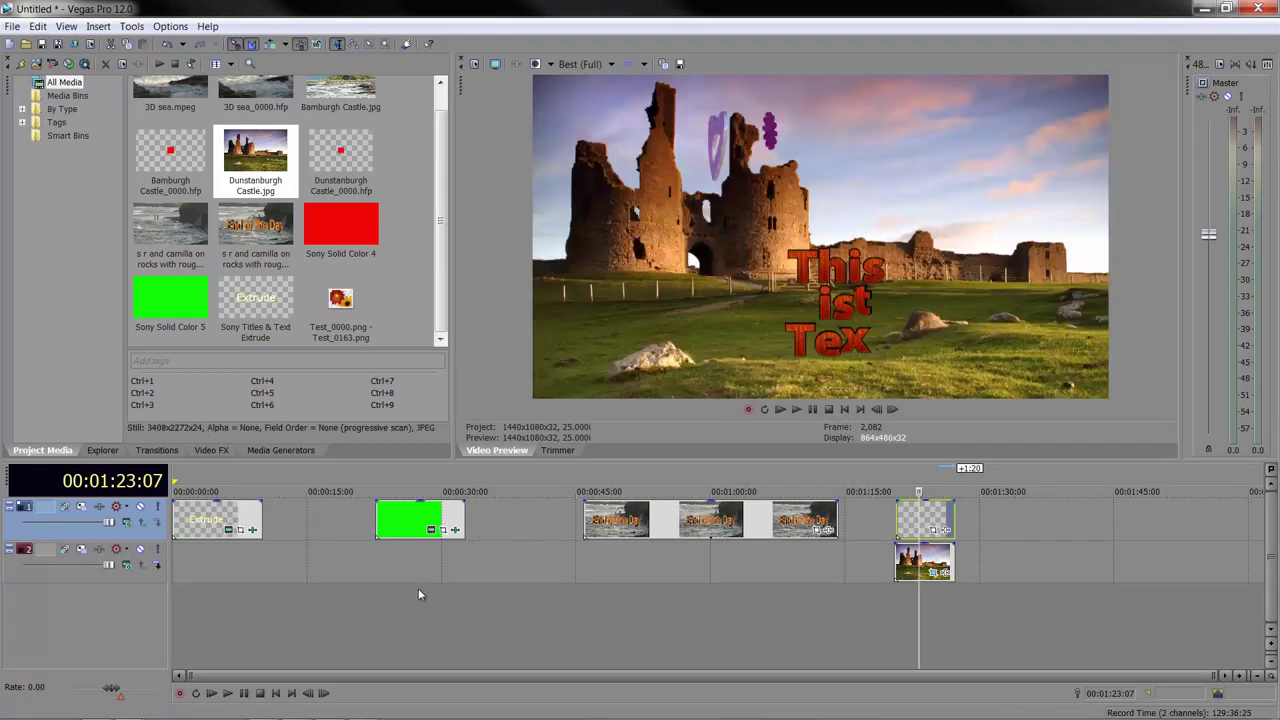
- Compare the timeline's title clips by viewing the frames at 00:00:27:22, 00:00:58:00 and 00:01:24:08
left_click(422, 576)
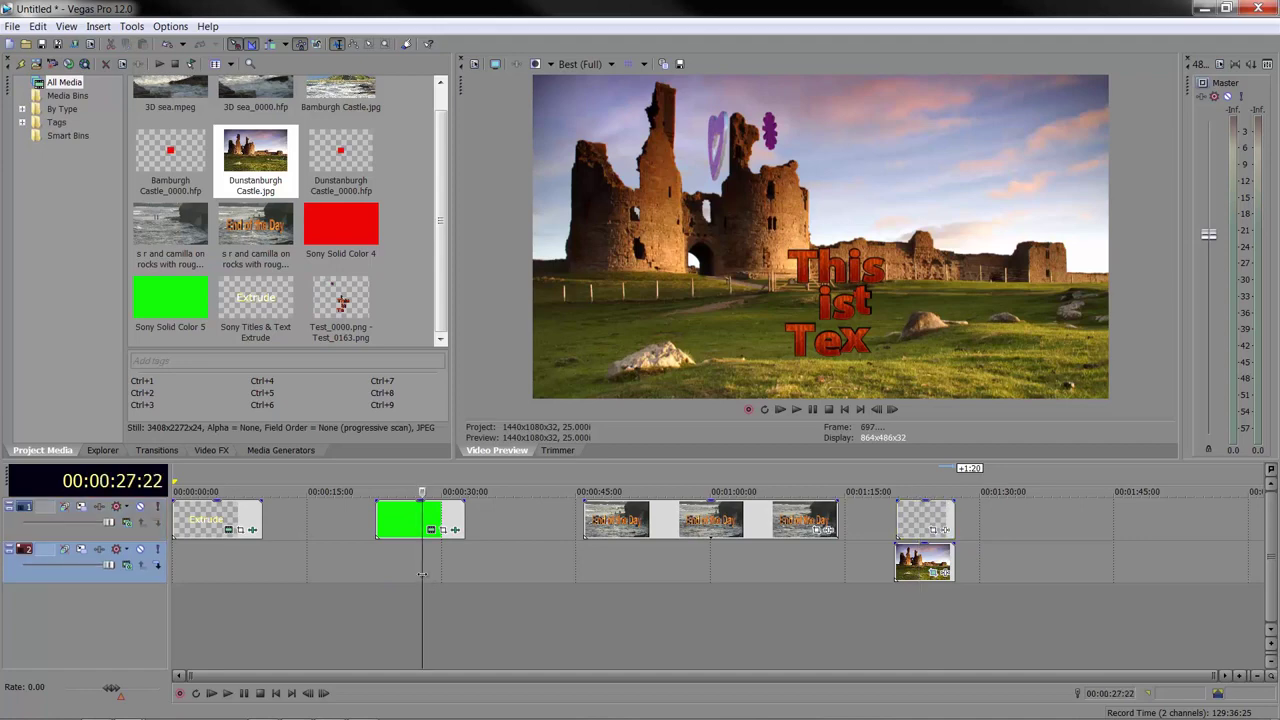
left_click(692, 563)
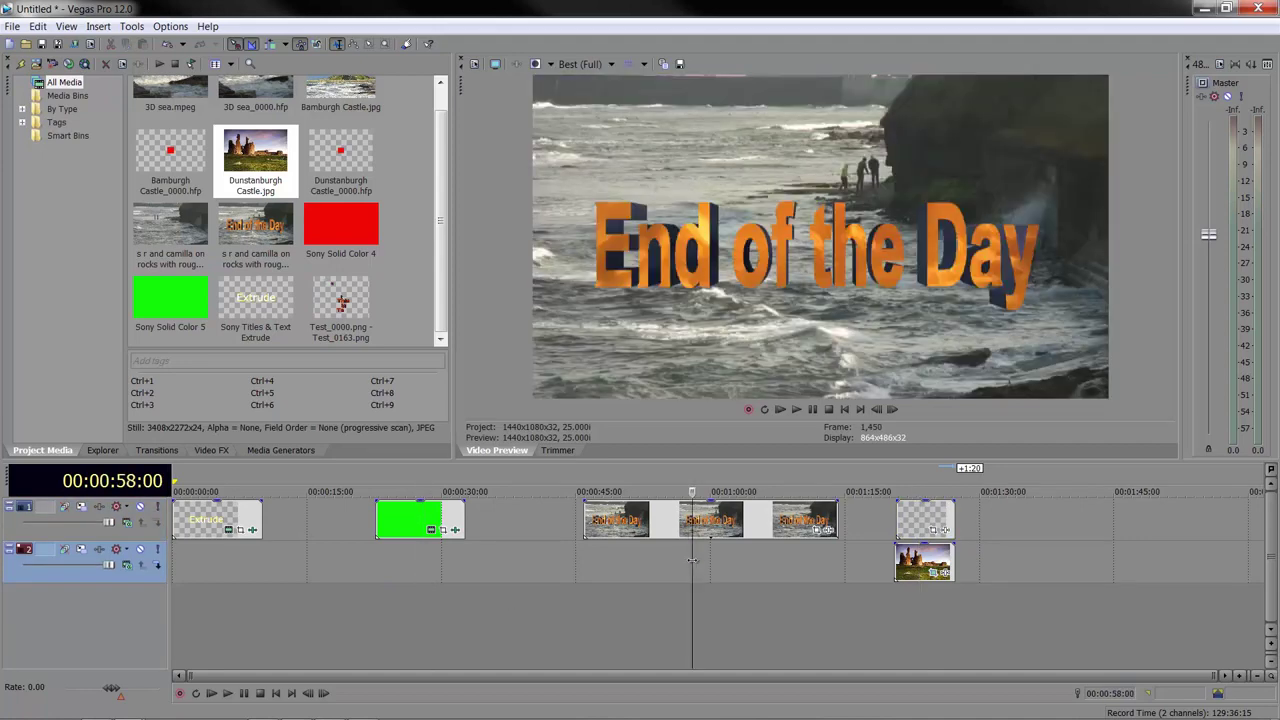
left_click(928, 600)
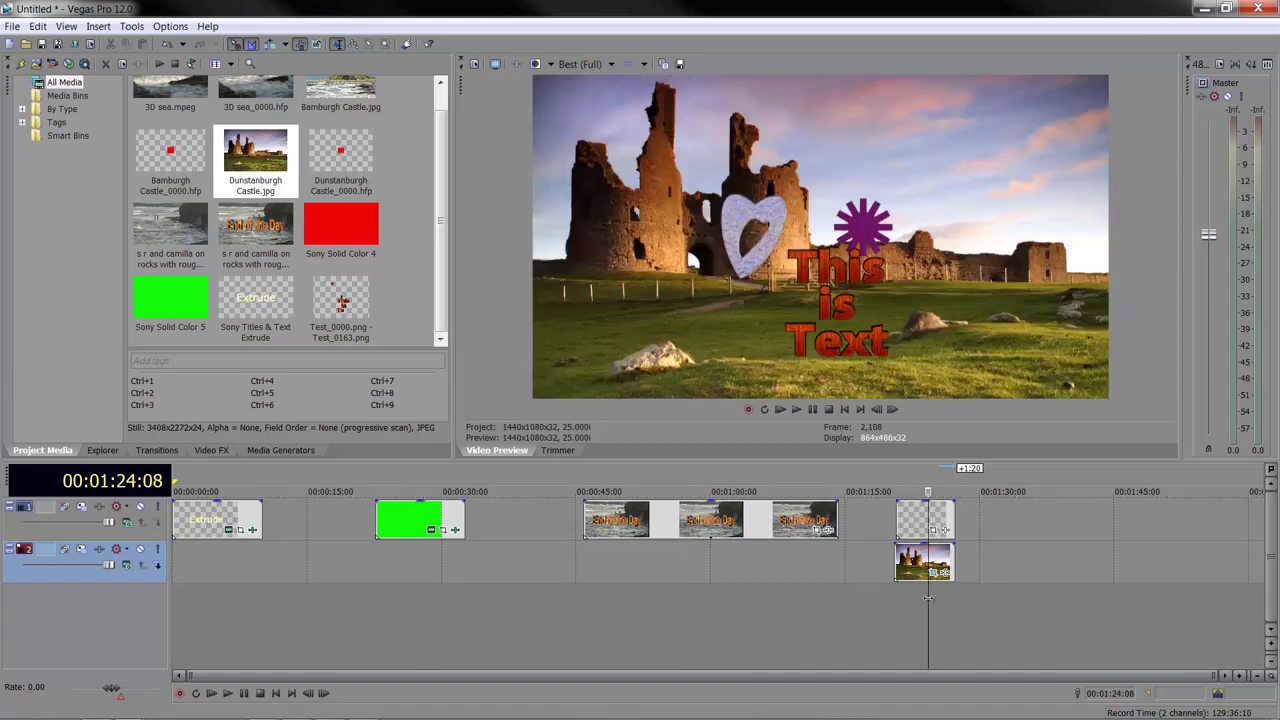